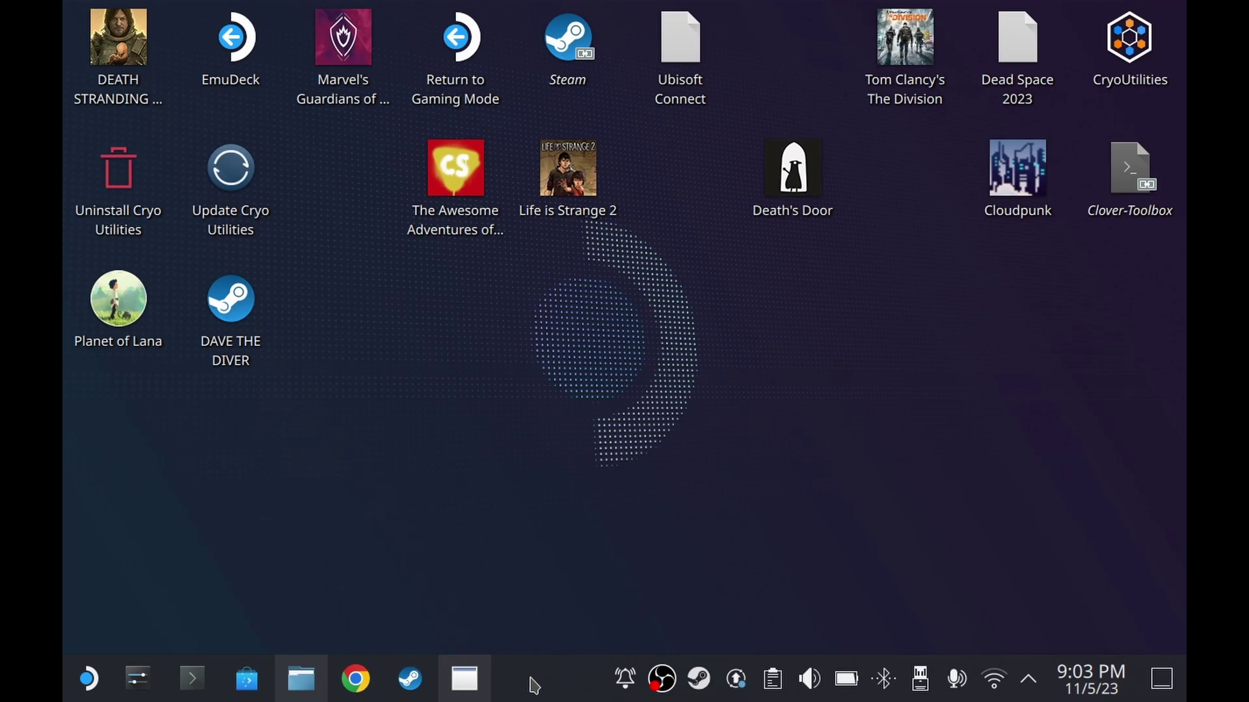
- Bring up the game's memory requirement window and quit it
{"action": "left_click", "coordinate": [464, 678]}
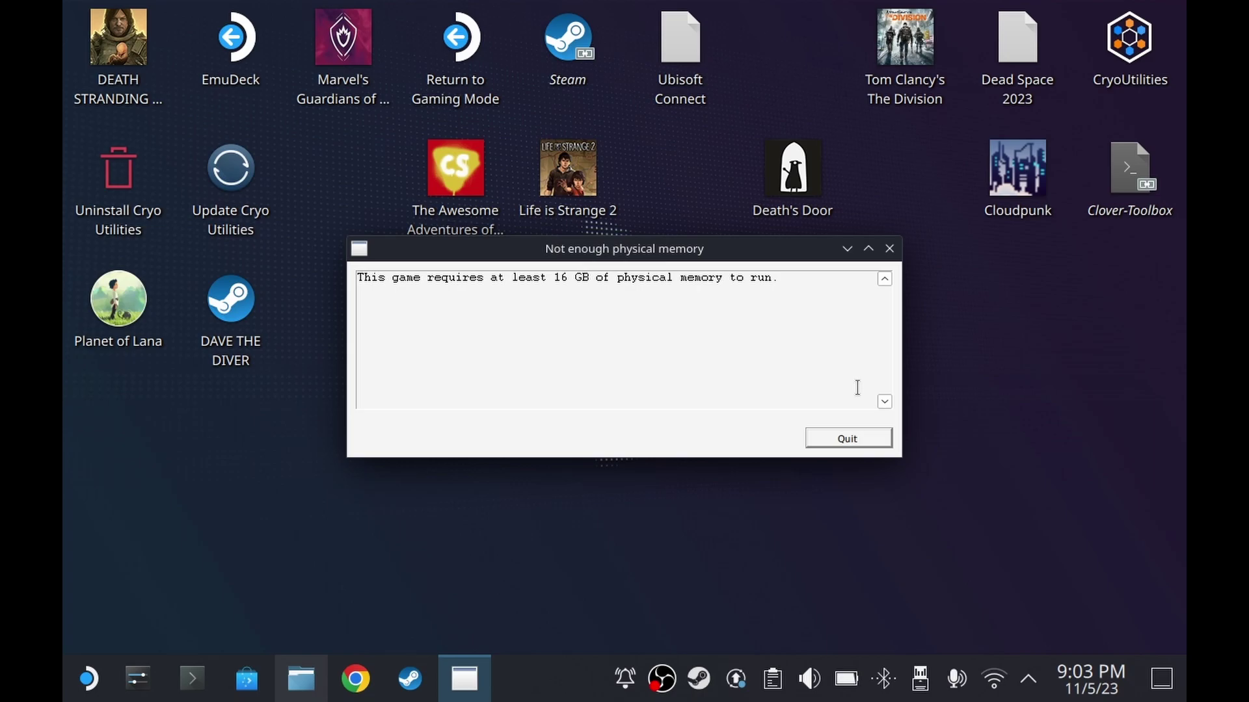
{"action": "left_click", "coordinate": [858, 440]}
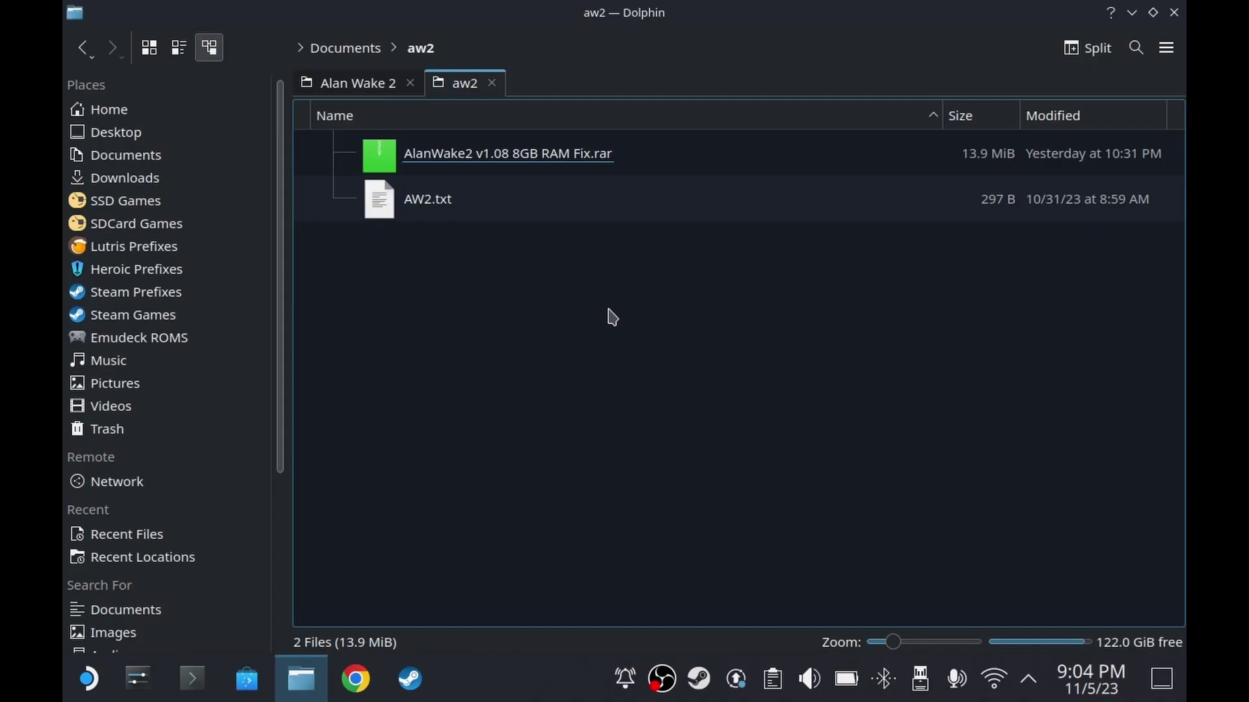
- Open the archive AlanWake2 v1.08 8GB RAM Fix.rar and rename AlanWake2.exe in the Alan Wake 2 folder to AlanWake2.exe.bak
{"action": "left_click", "coordinate": [497, 167]}
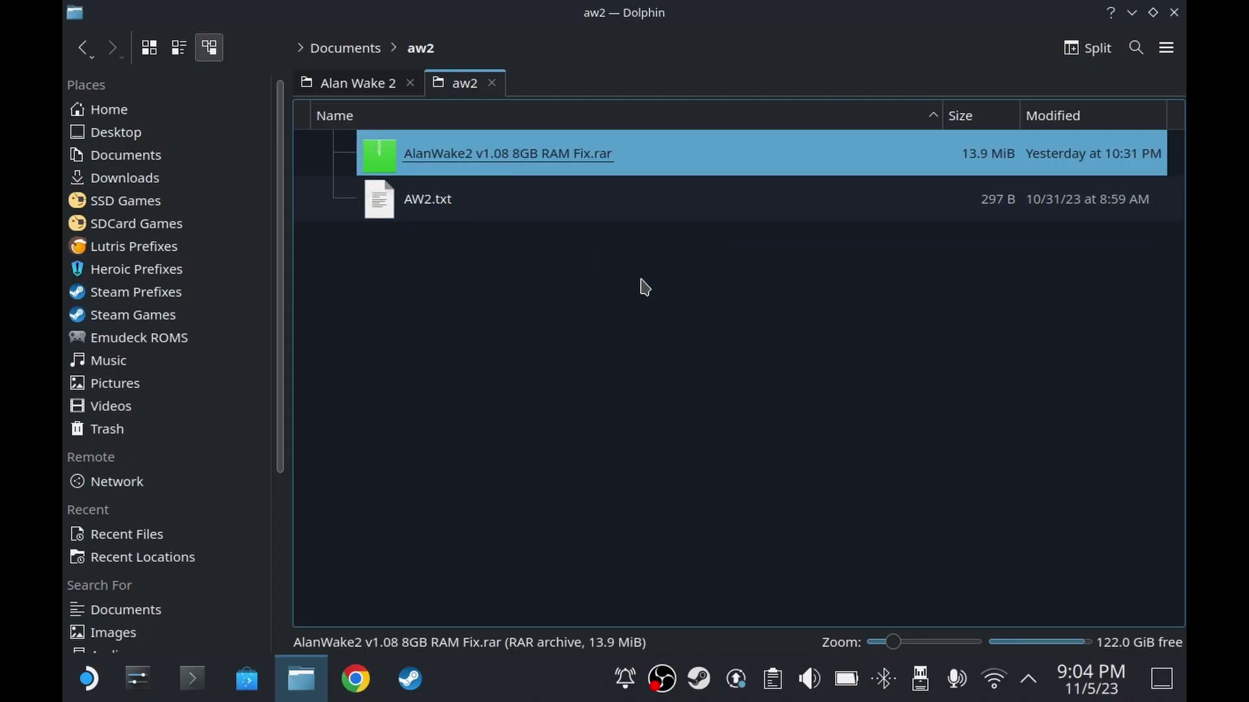
{"action": "double_click", "coordinate": [552, 170]}
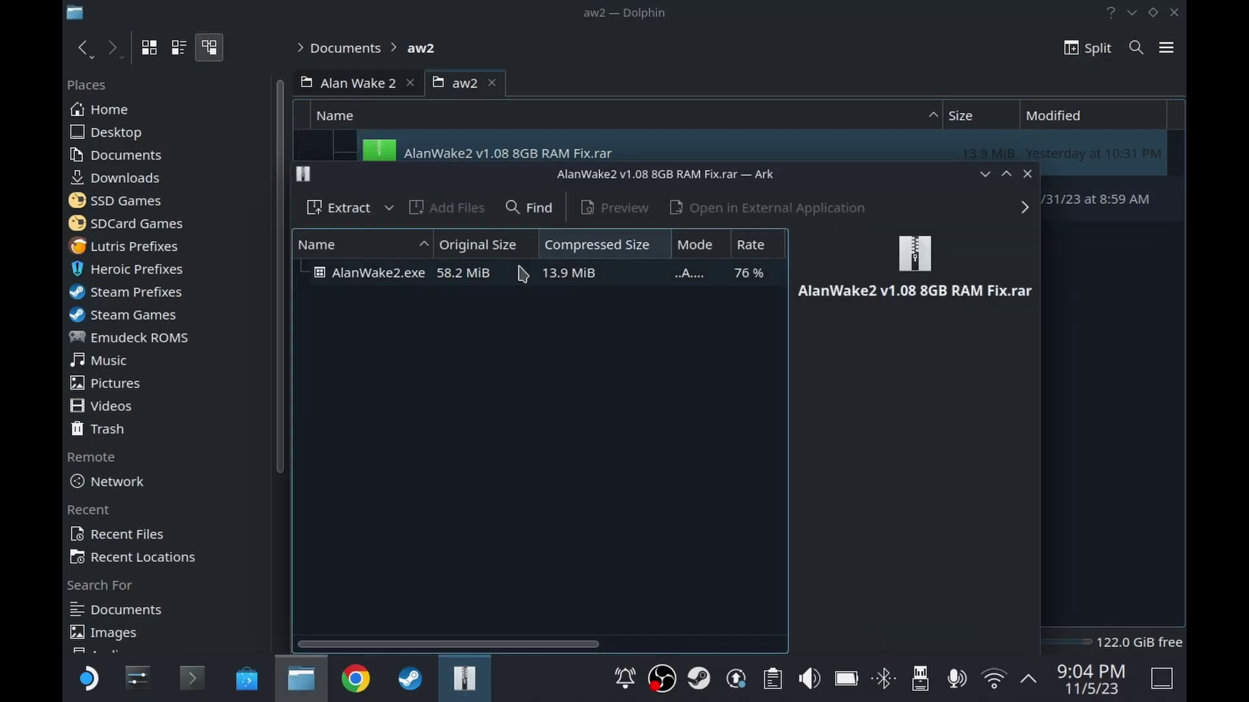
{"action": "left_click", "coordinate": [394, 85]}
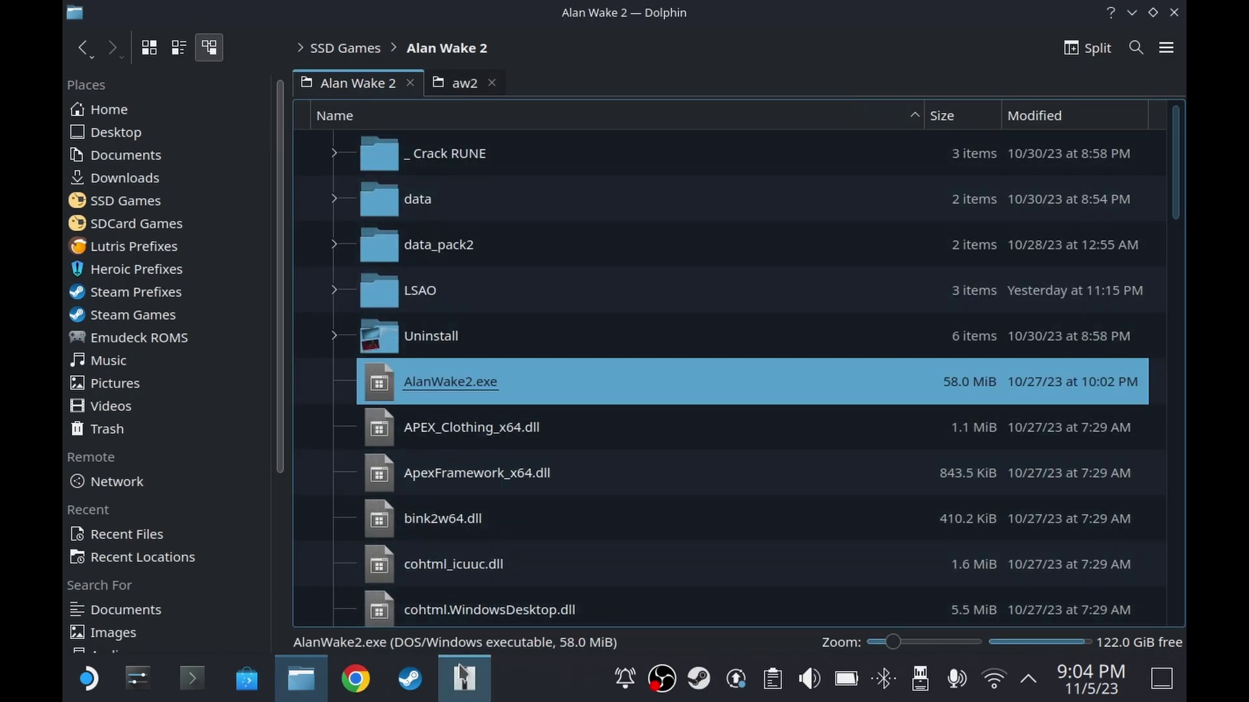
{"action": "left_click", "coordinate": [493, 383]}
{"action": "left_click", "coordinate": [498, 383]}
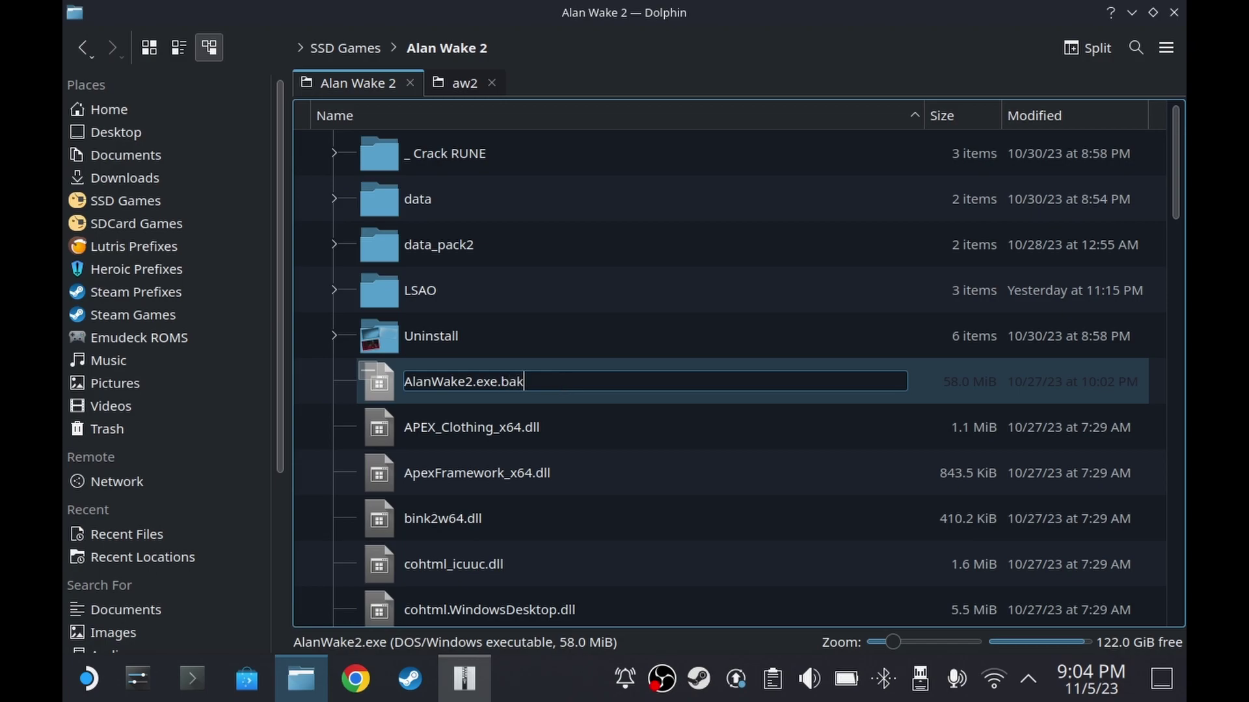
{"action": "key", "text": "Return"}
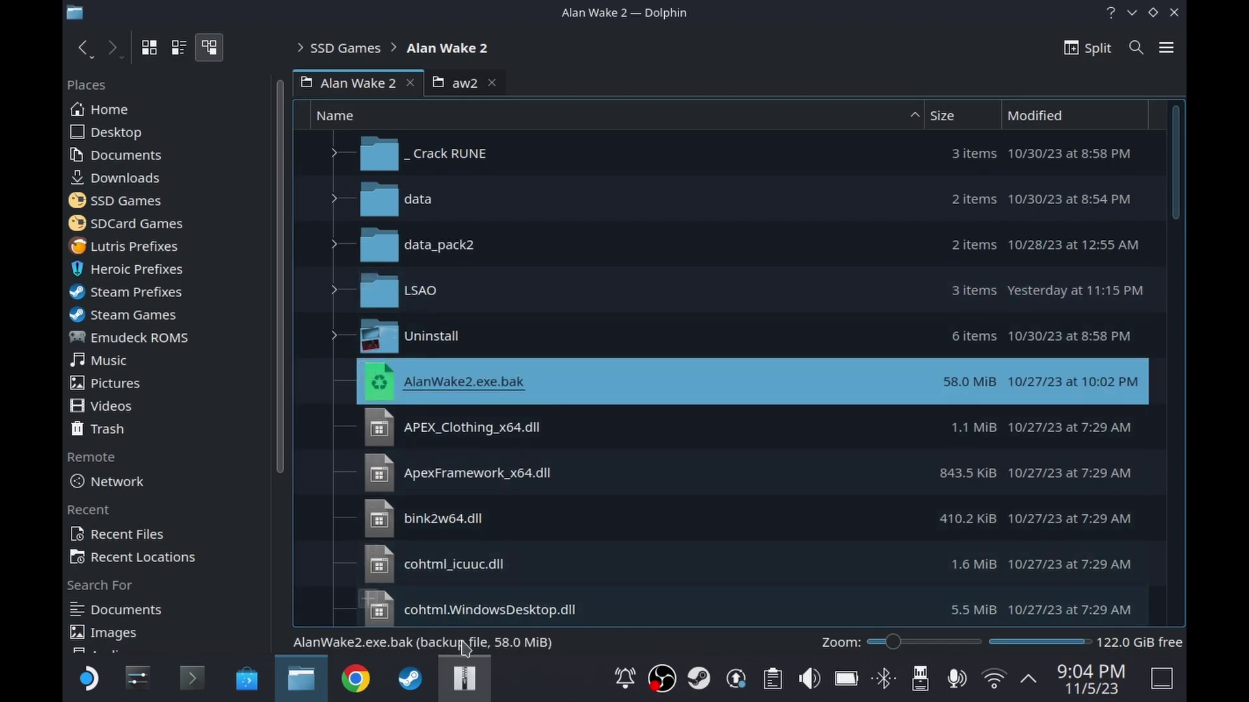
- Extract AlanWake2.exe from the RAM fix archive into the Alan Wake 2 folder and close the archive
{"action": "left_click", "coordinate": [466, 667]}
{"action": "left_click_drag", "start_coordinate": [475, 180], "coordinate": [770, 152]}
{"action": "left_click_drag", "start_coordinate": [680, 262], "coordinate": [390, 442]}
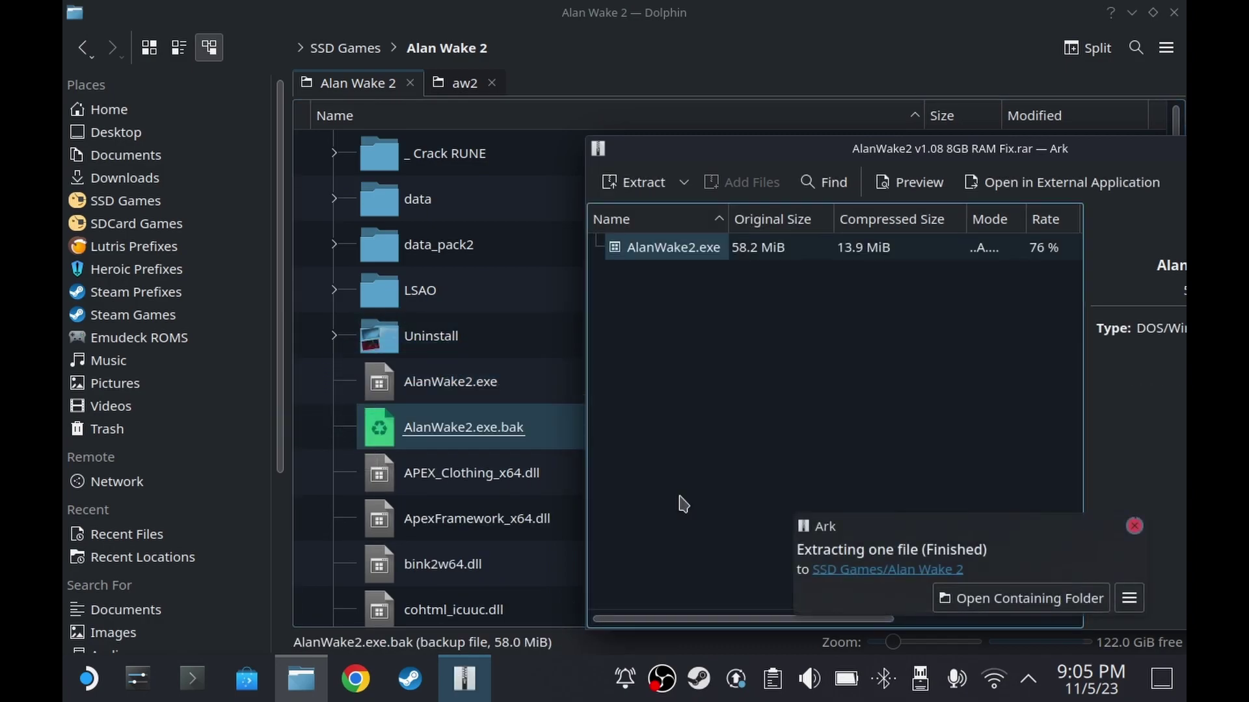
{"action": "left_click_drag", "start_coordinate": [958, 150], "coordinate": [594, 189]}
{"action": "left_click", "coordinate": [950, 190]}
{"action": "left_click", "coordinate": [475, 388]}
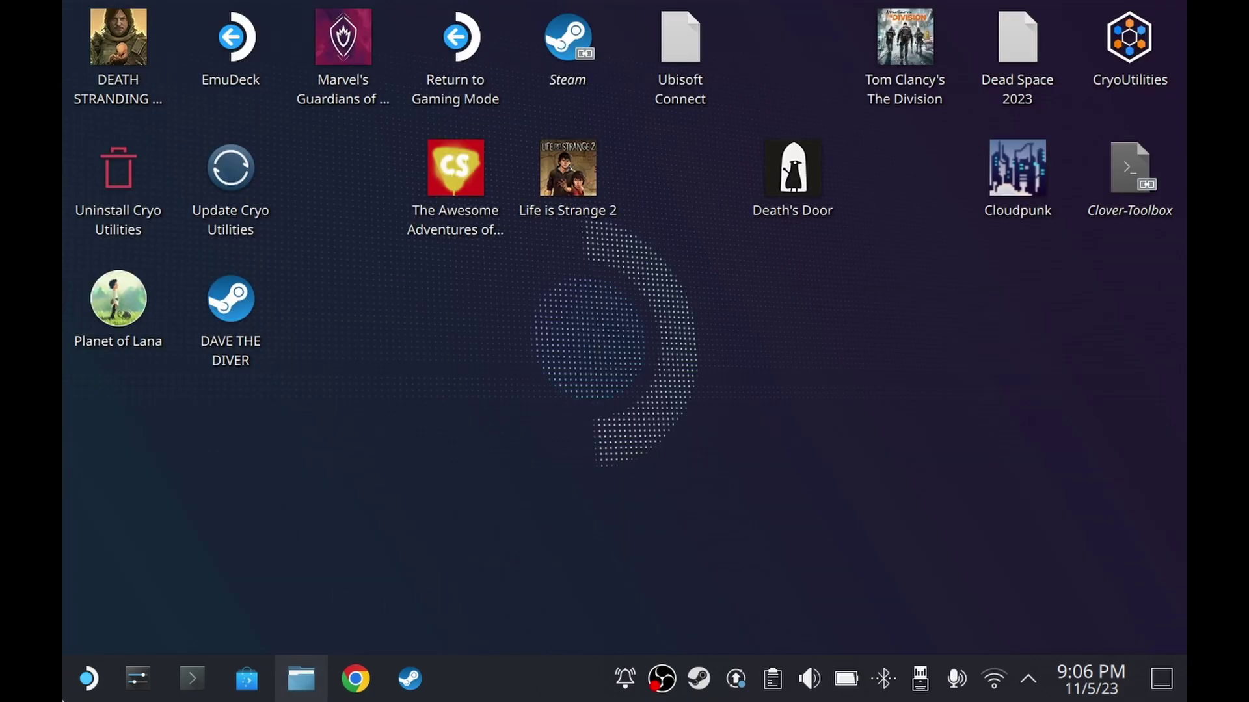
- Open ProtonUp-Qt and choose Lutris Flatpak as the install target
{"action": "left_click", "coordinate": [88, 678]}
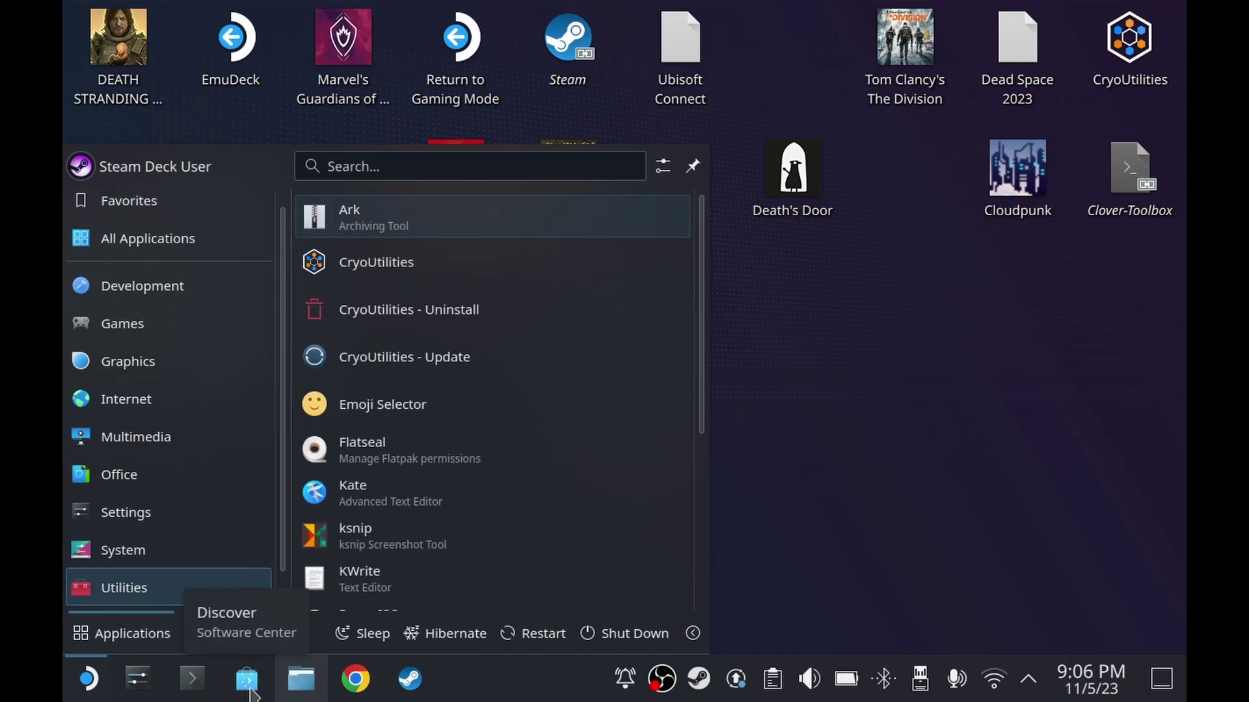
{"action": "left_click", "coordinate": [333, 312]}
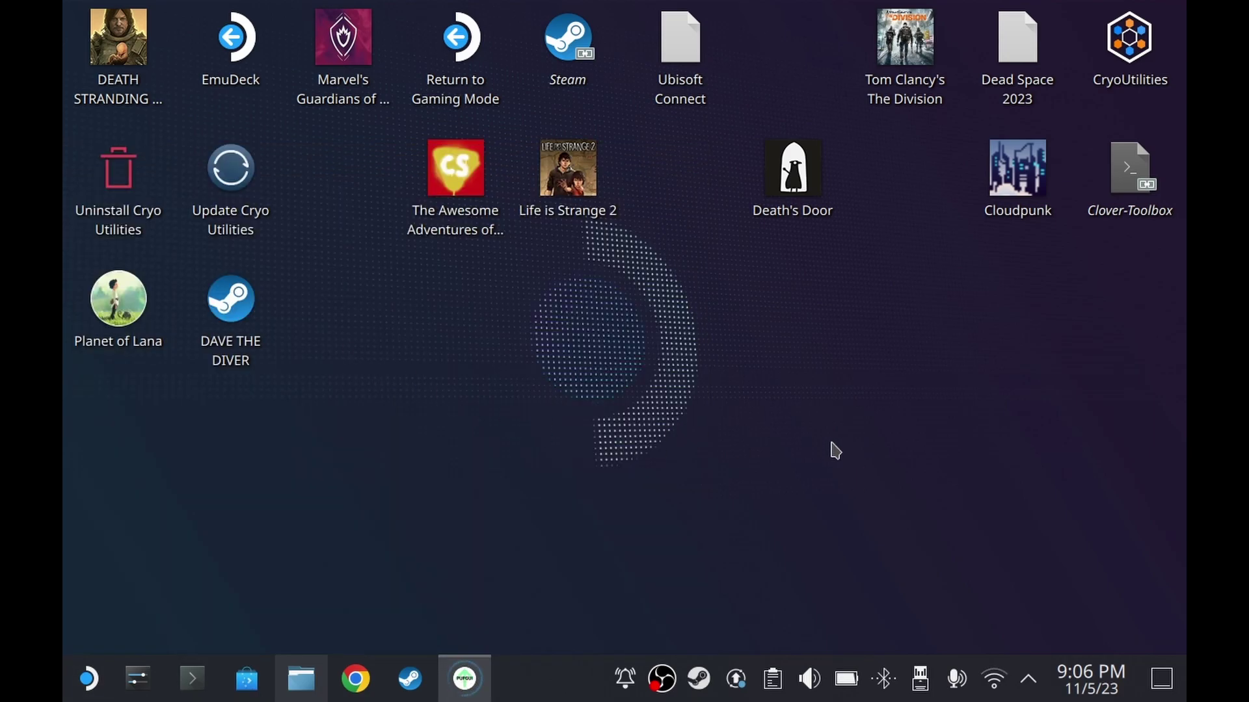
{"action": "left_click", "coordinate": [523, 222]}
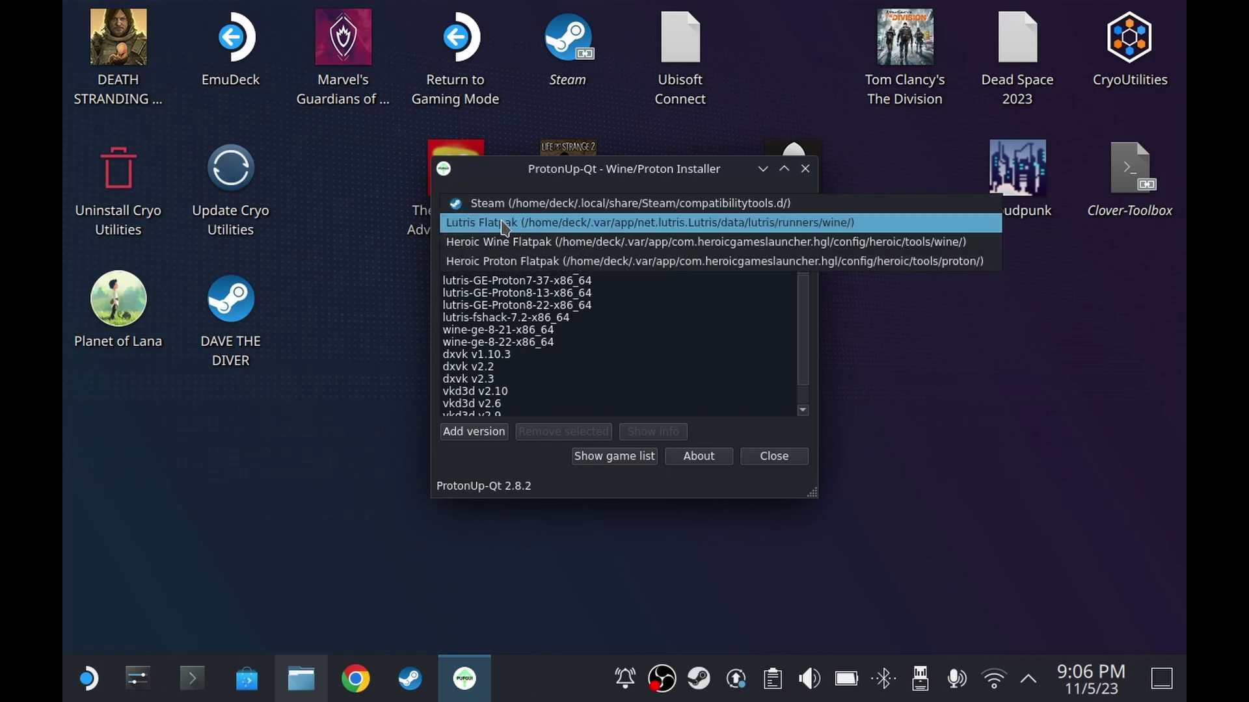
{"action": "left_click", "coordinate": [501, 223]}
- Examine the Wine-GE GE-Proton8-22 install options and the installed lutris-GE-Proton8-22-x86_64 entry without installing anything, and close ProtonUp-Qt
{"action": "left_click", "coordinate": [474, 432]}
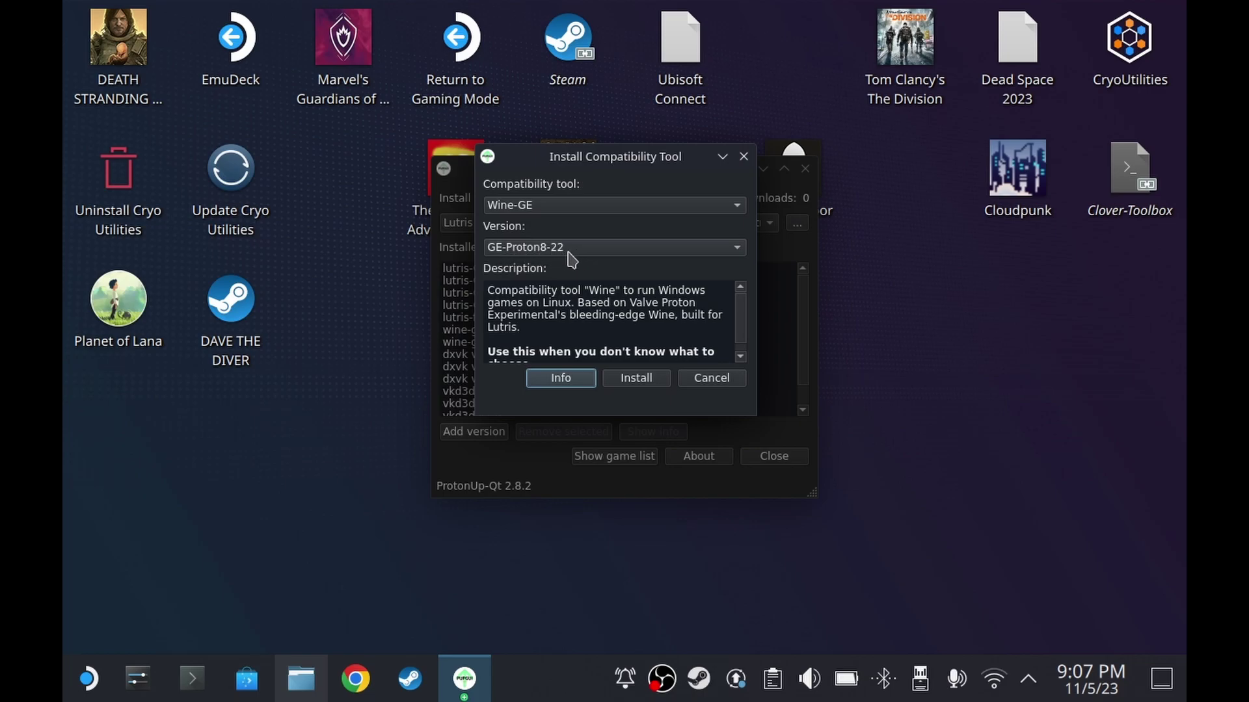
{"action": "left_click_drag", "start_coordinate": [588, 163], "coordinate": [826, 184]}
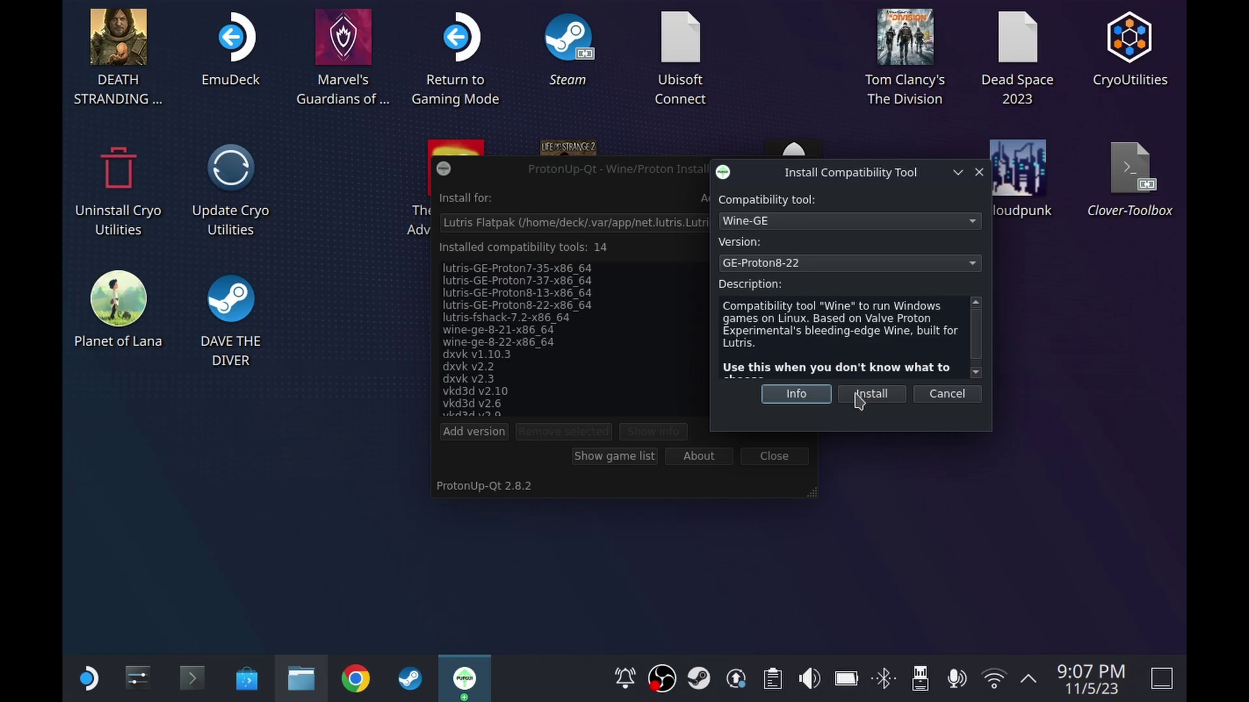
{"action": "left_click", "coordinate": [945, 398]}
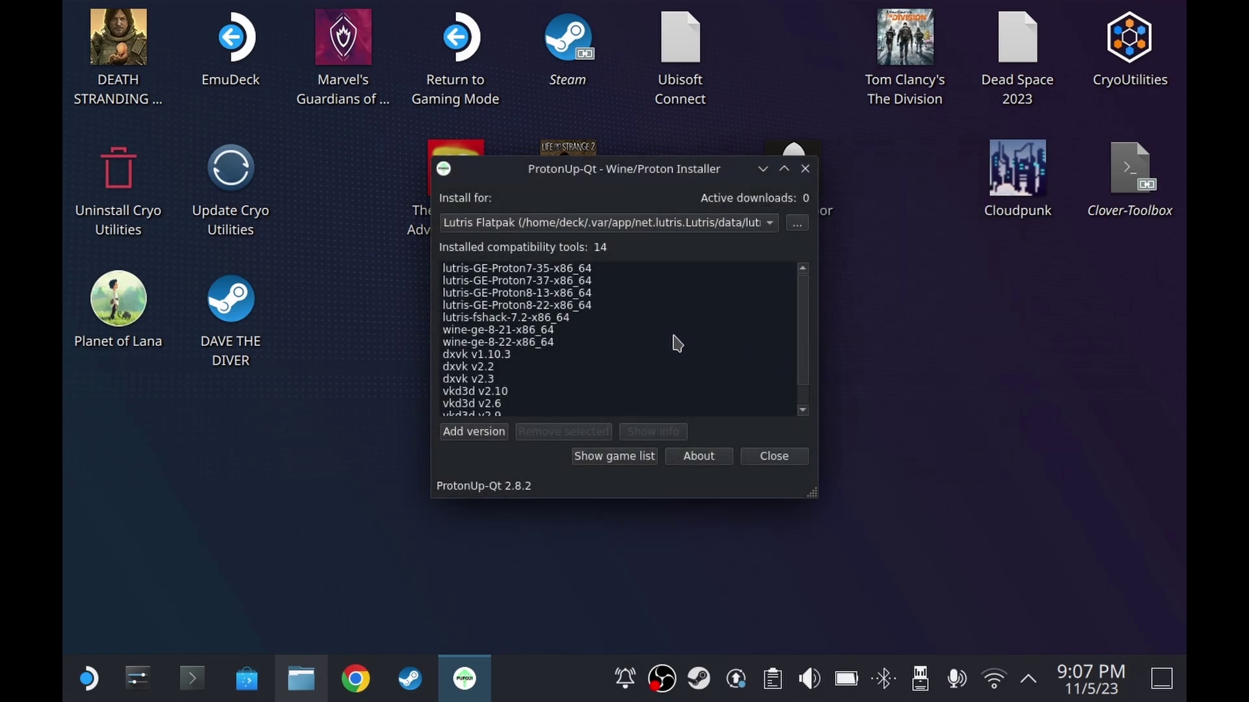
{"action": "left_click", "coordinate": [546, 305]}
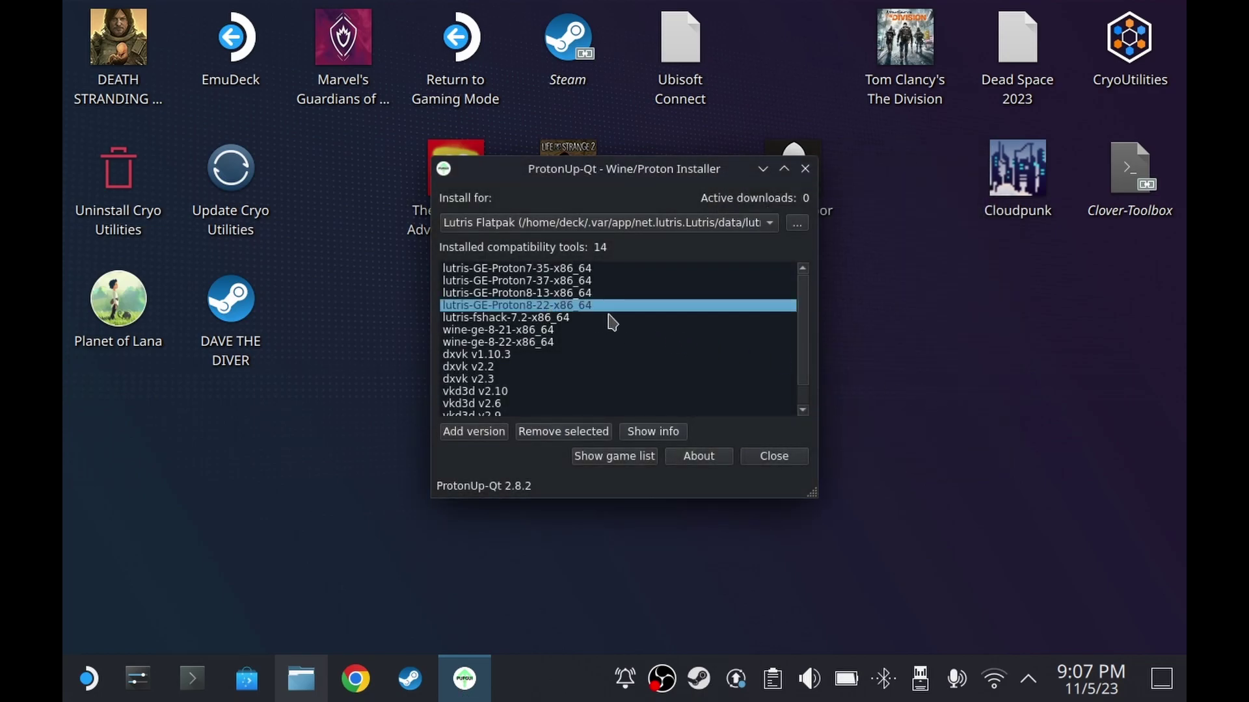
{"action": "left_click", "coordinate": [774, 458]}
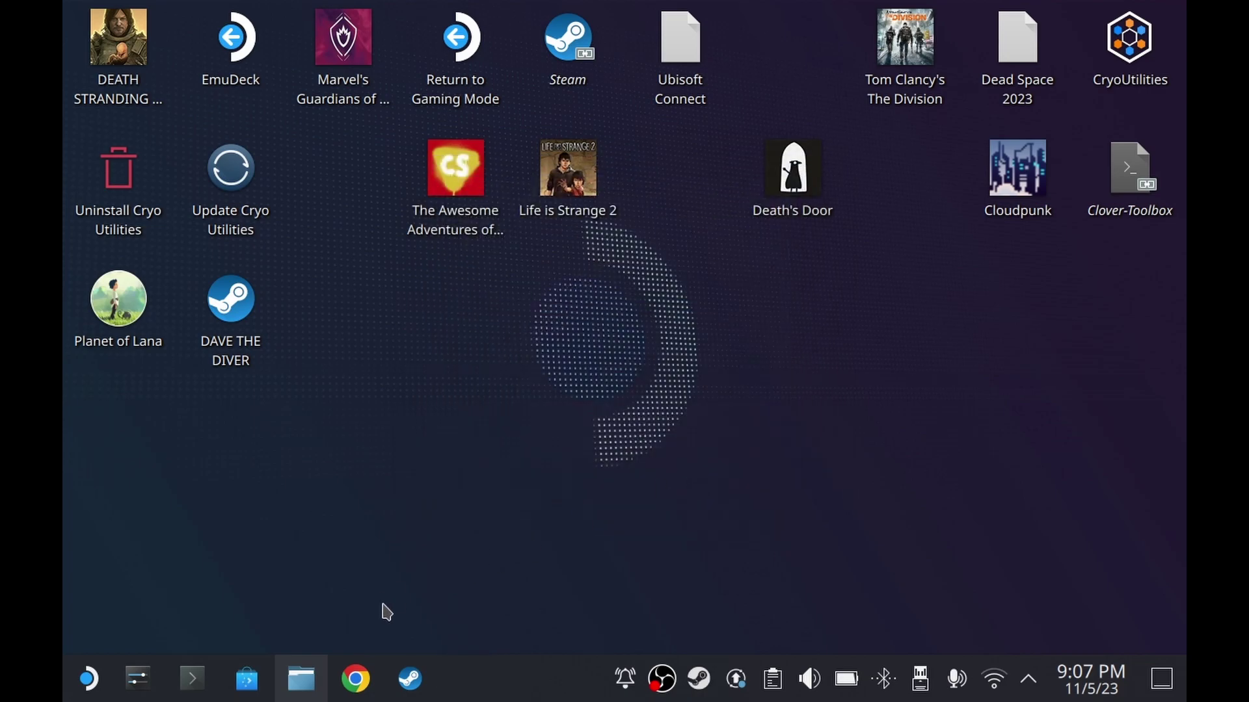
- Open Lutris and look at the existing Alan Wake 2 entry in the game library
{"action": "left_click", "coordinate": [84, 682]}
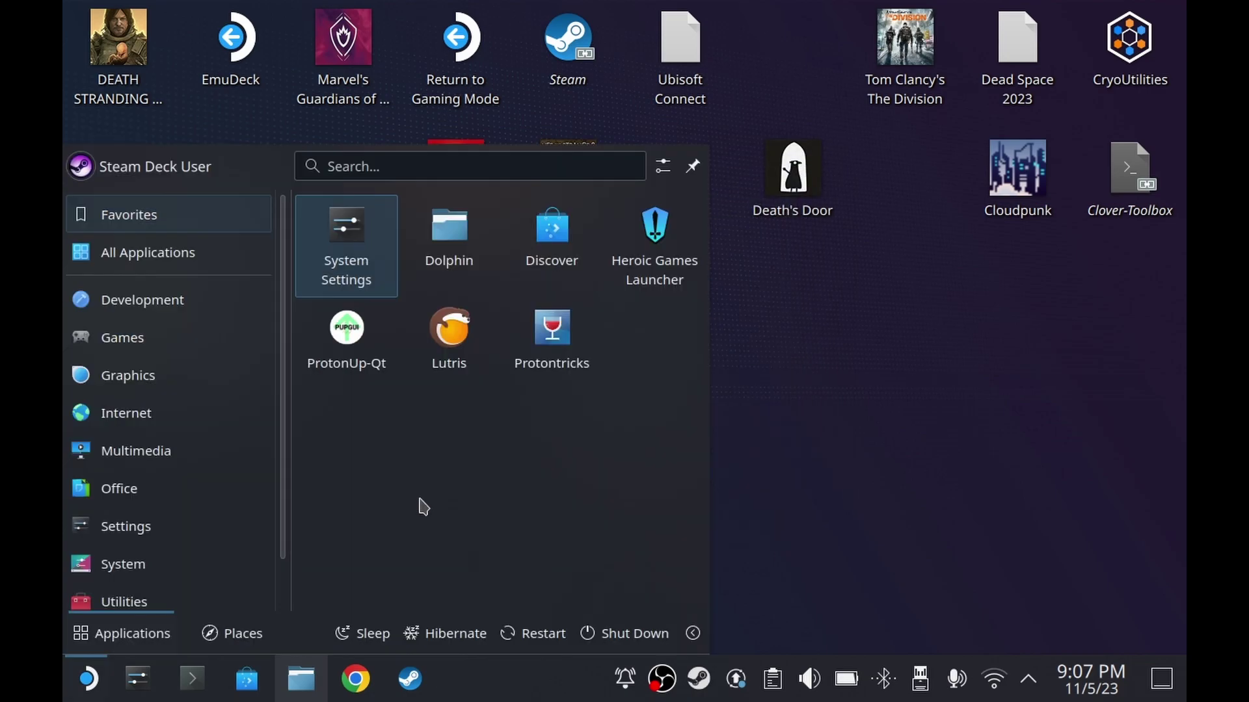
{"action": "left_click", "coordinate": [458, 365]}
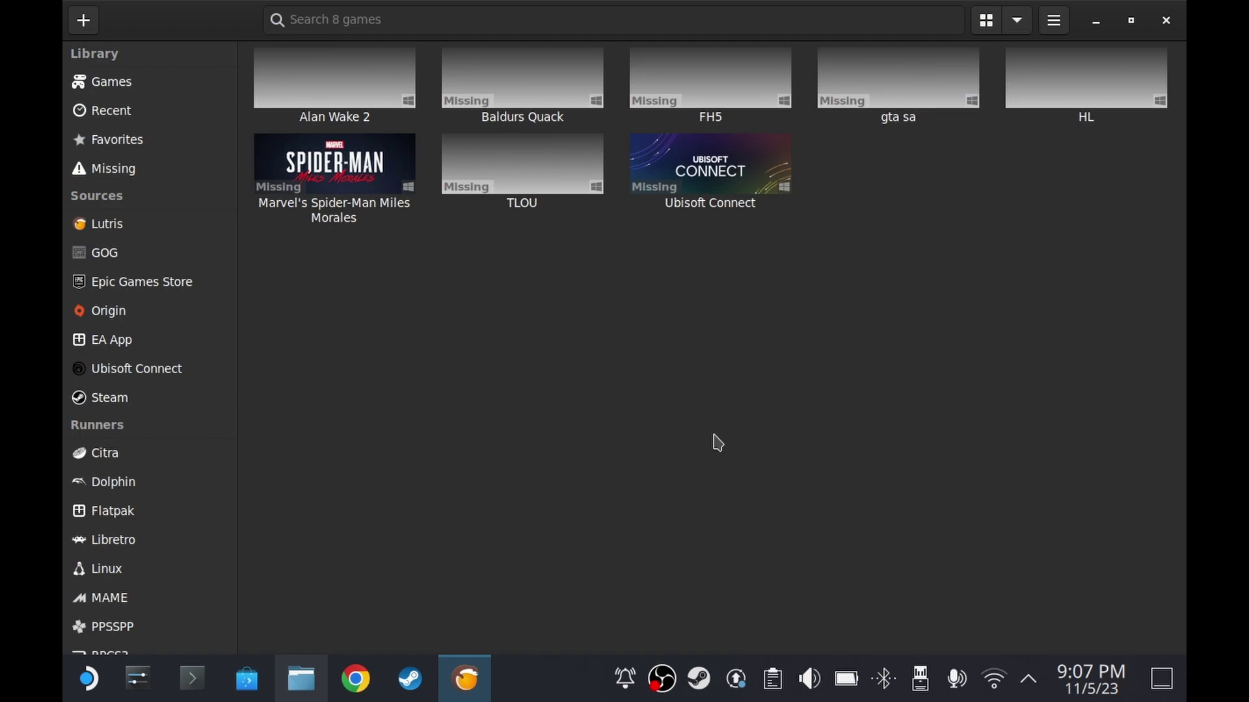
{"action": "left_click", "coordinate": [365, 90]}
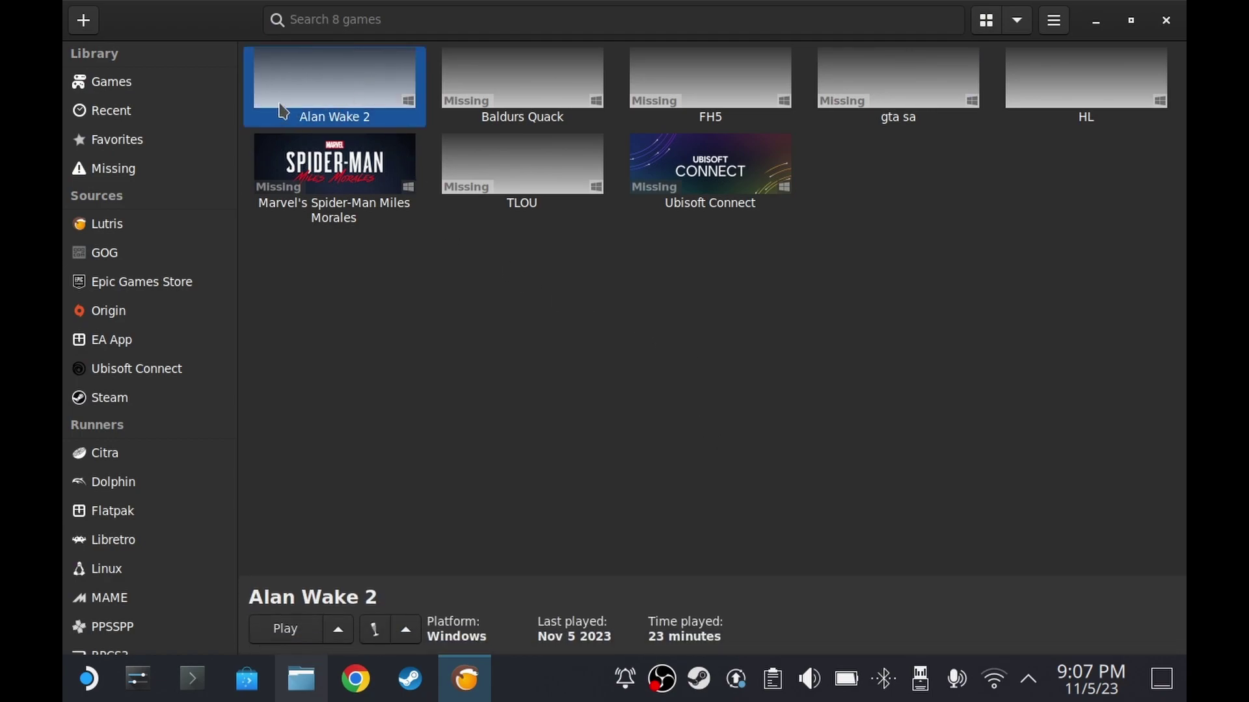
{"action": "left_click", "coordinate": [528, 294]}
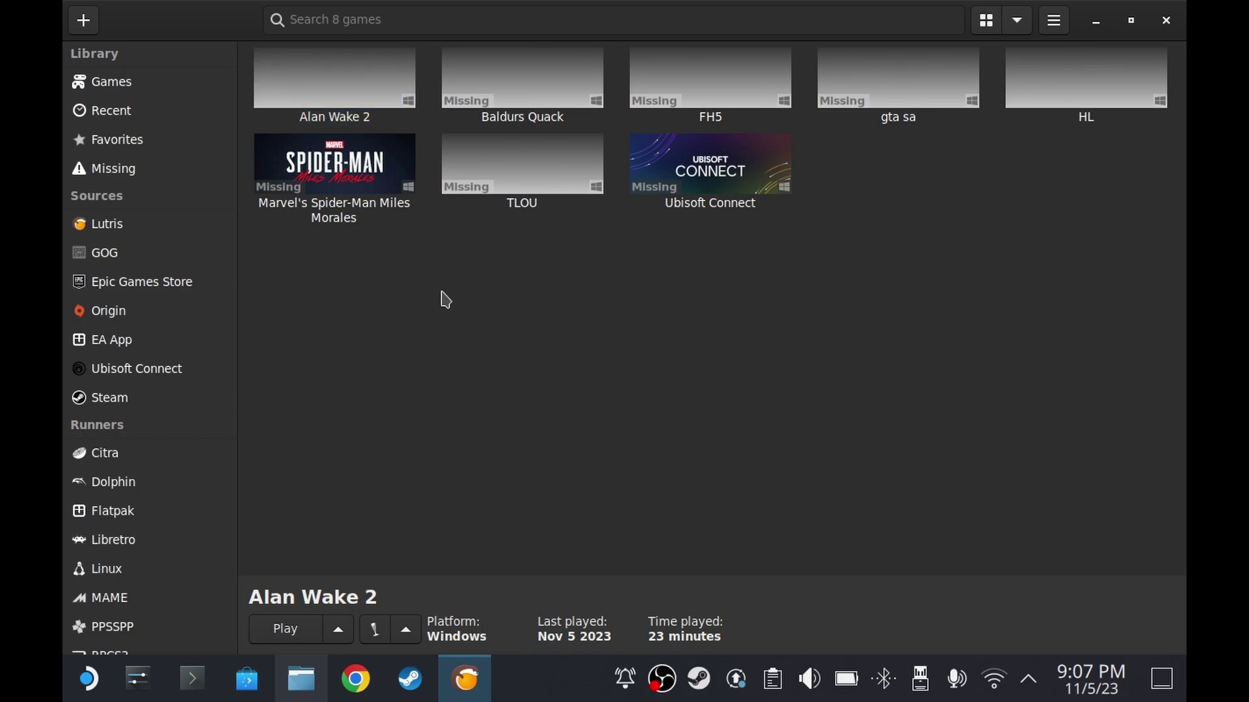
- Start adding a locally installed game named Alan Wick that uses the Wine (Runs Windows games) runner
{"action": "left_click", "coordinate": [90, 25]}
{"action": "left_click", "coordinate": [522, 475]}
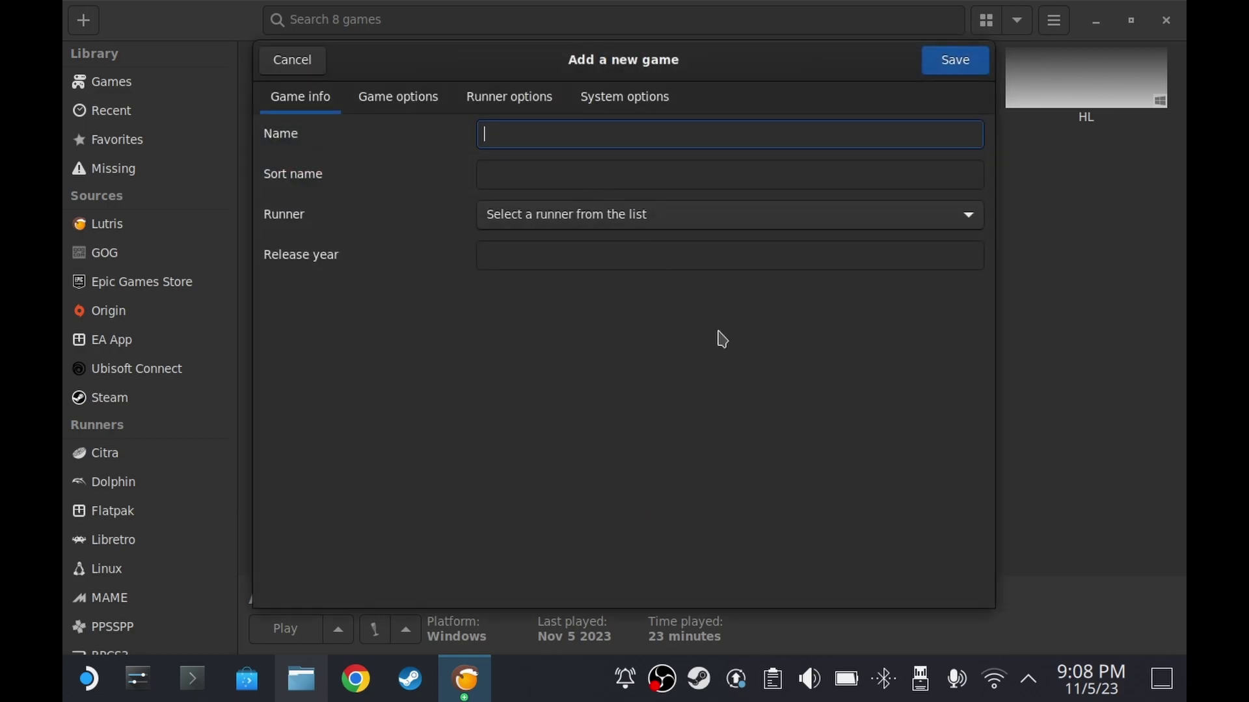
{"action": "type", "text": "Alan Wick"}
{"action": "left_click", "coordinate": [549, 222]}
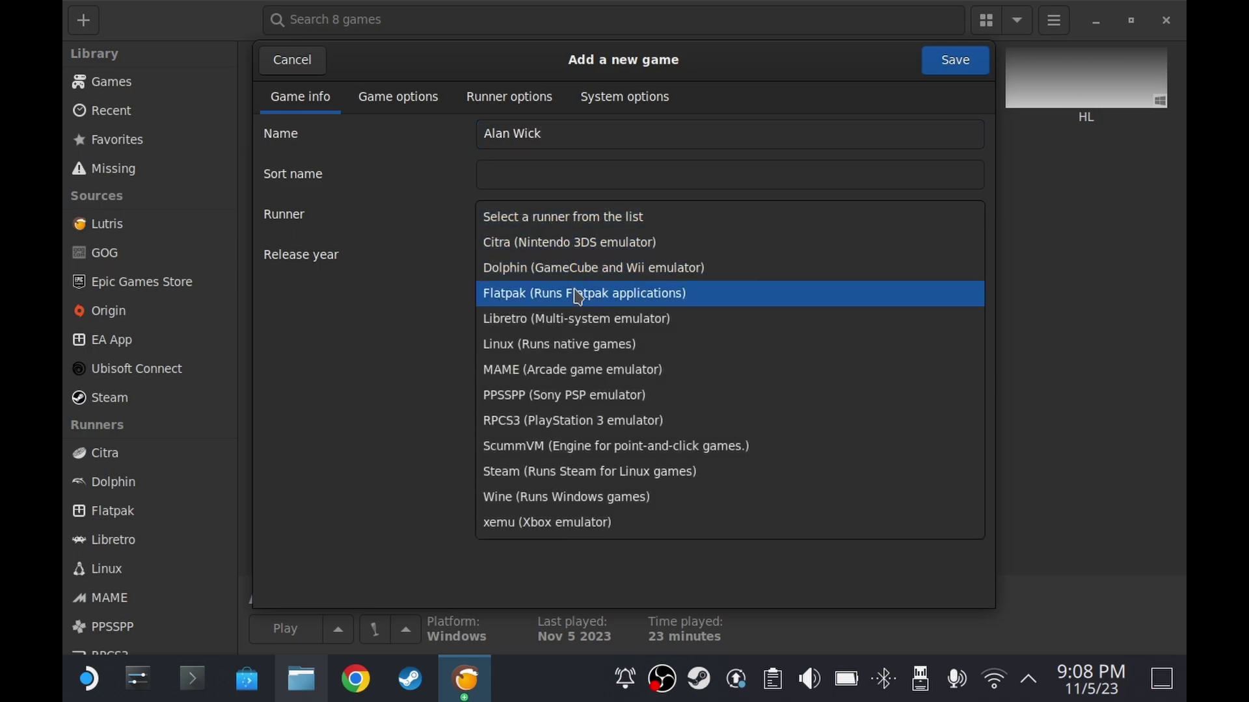
{"action": "left_click", "coordinate": [572, 498]}
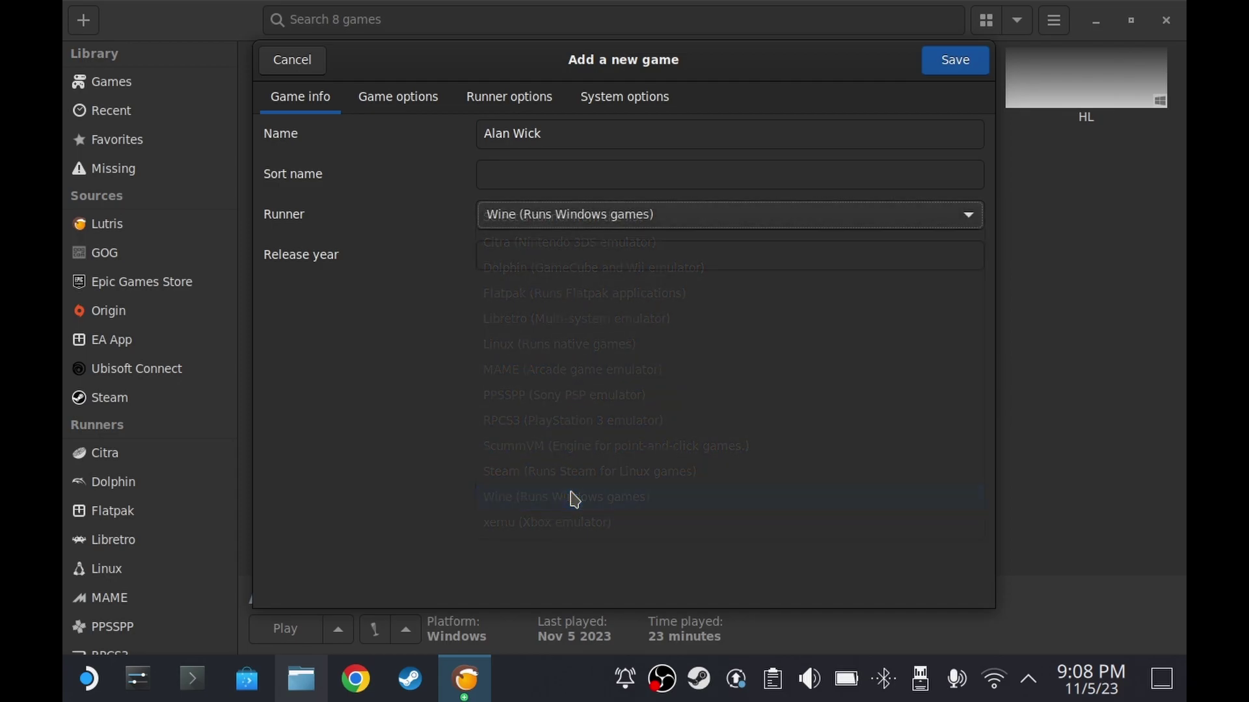
- Set the new game's executable to /home/deck/Games/Alan Wake 2/AlanWake2.exe
{"action": "left_click", "coordinate": [413, 102]}
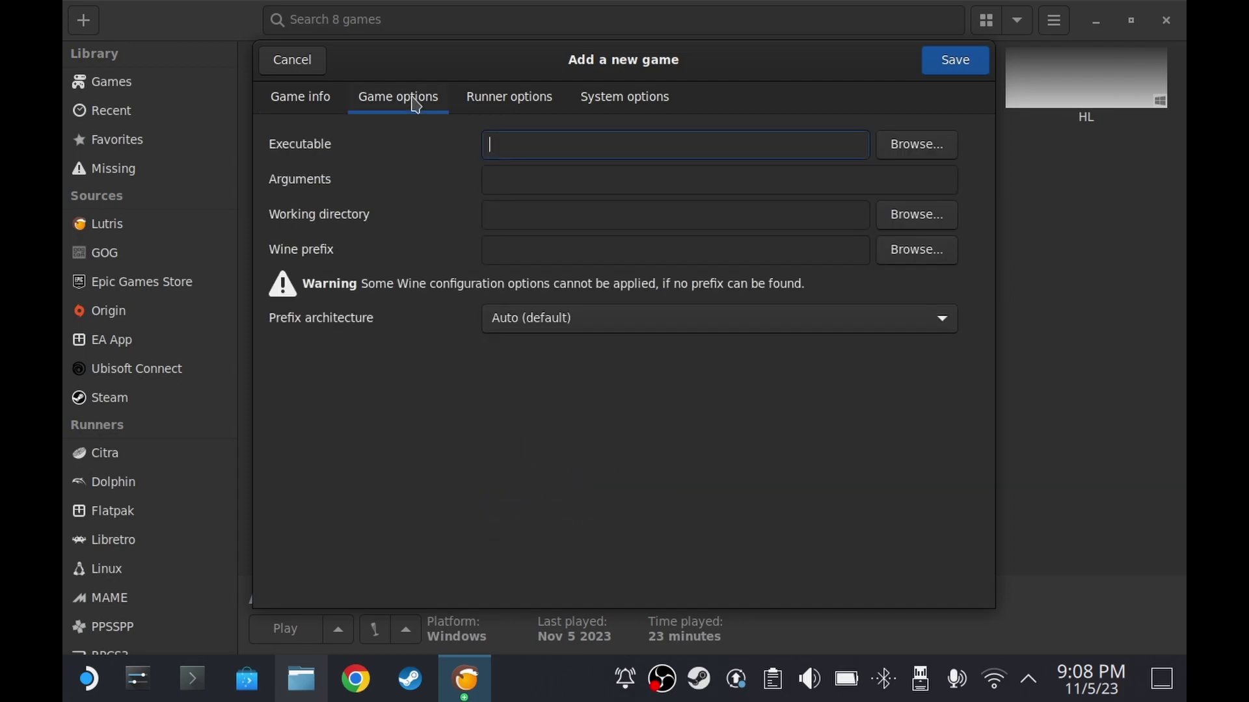
{"action": "left_click", "coordinate": [926, 152]}
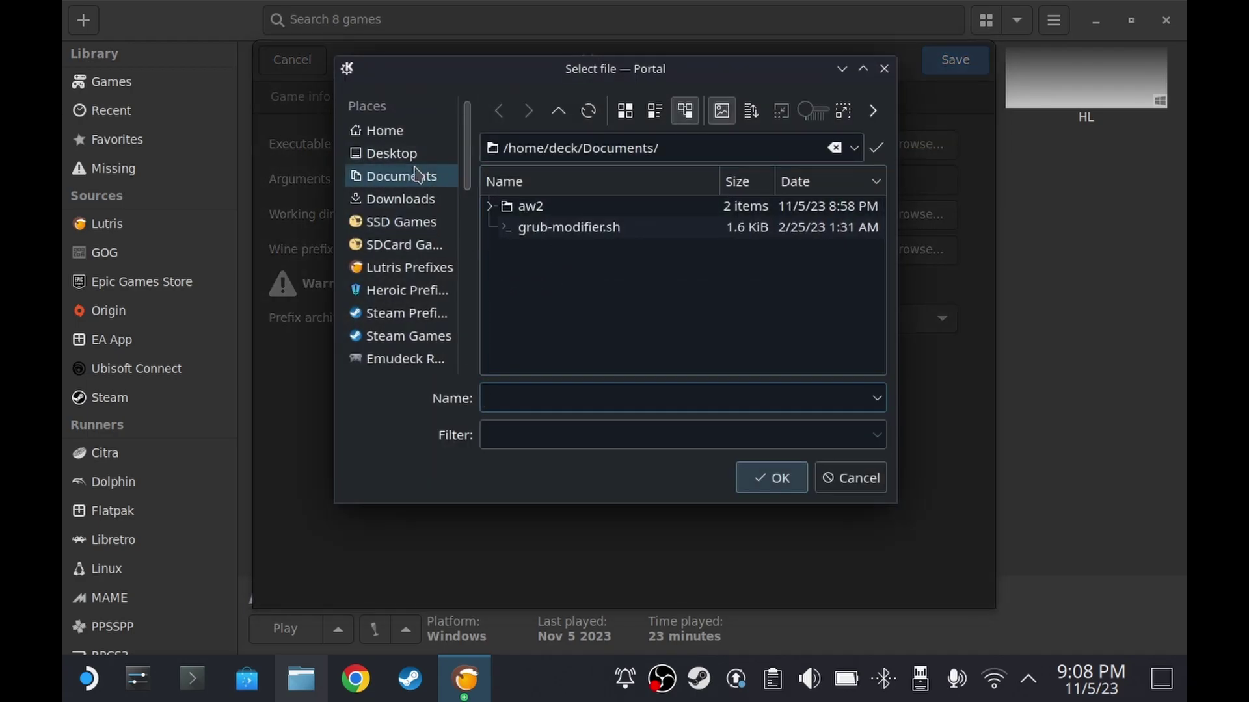
{"action": "left_click", "coordinate": [415, 223]}
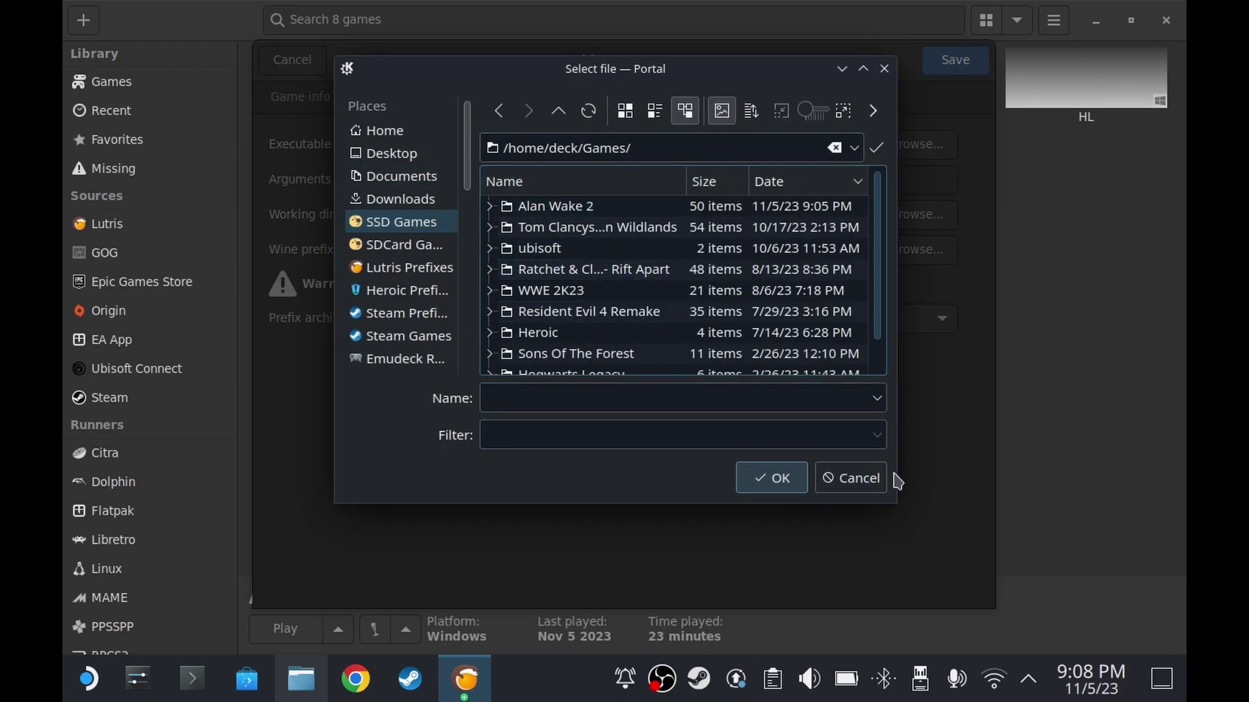
{"action": "left_click_drag", "start_coordinate": [897, 502], "coordinate": [991, 570]}
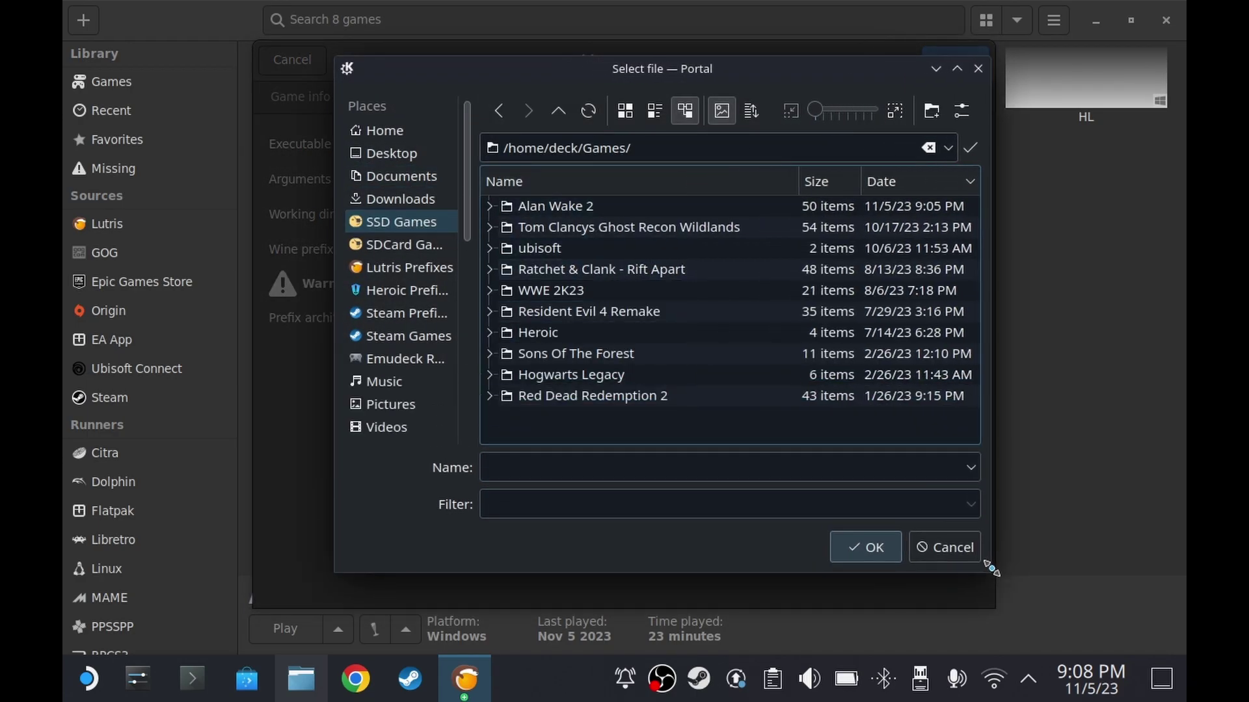
{"action": "left_click", "coordinate": [490, 207]}
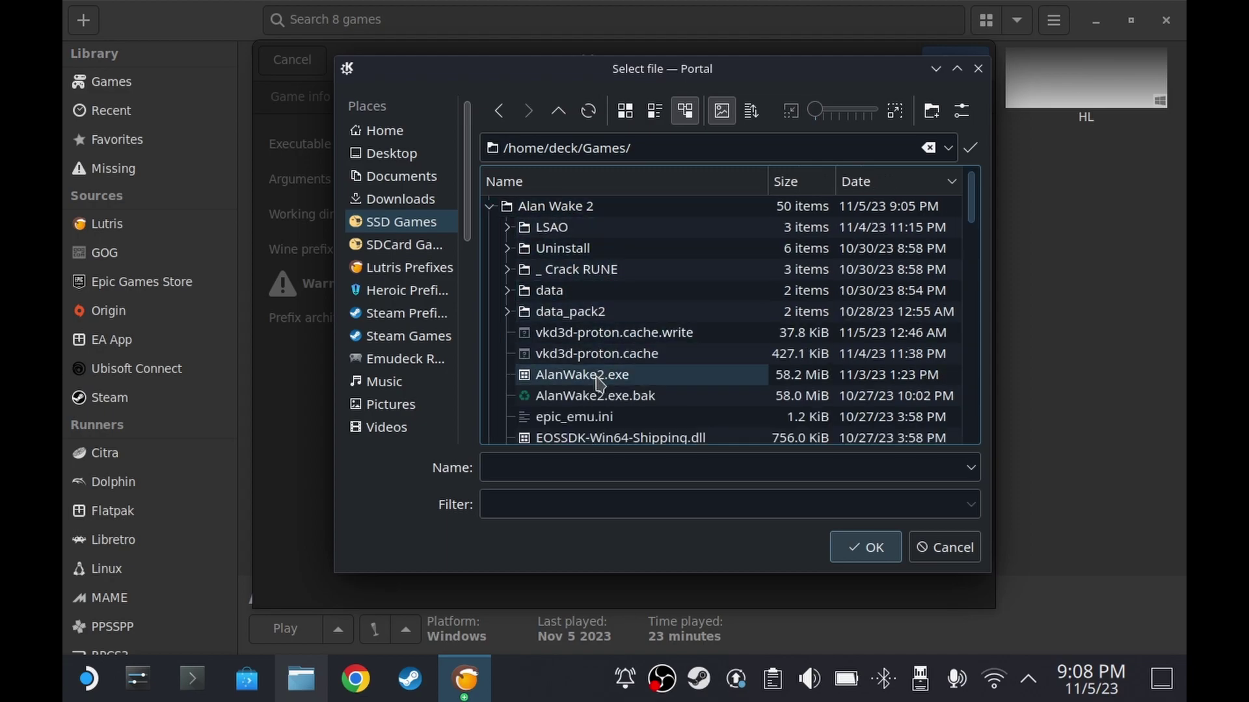
{"action": "left_click", "coordinate": [683, 375]}
{"action": "left_click", "coordinate": [871, 547]}
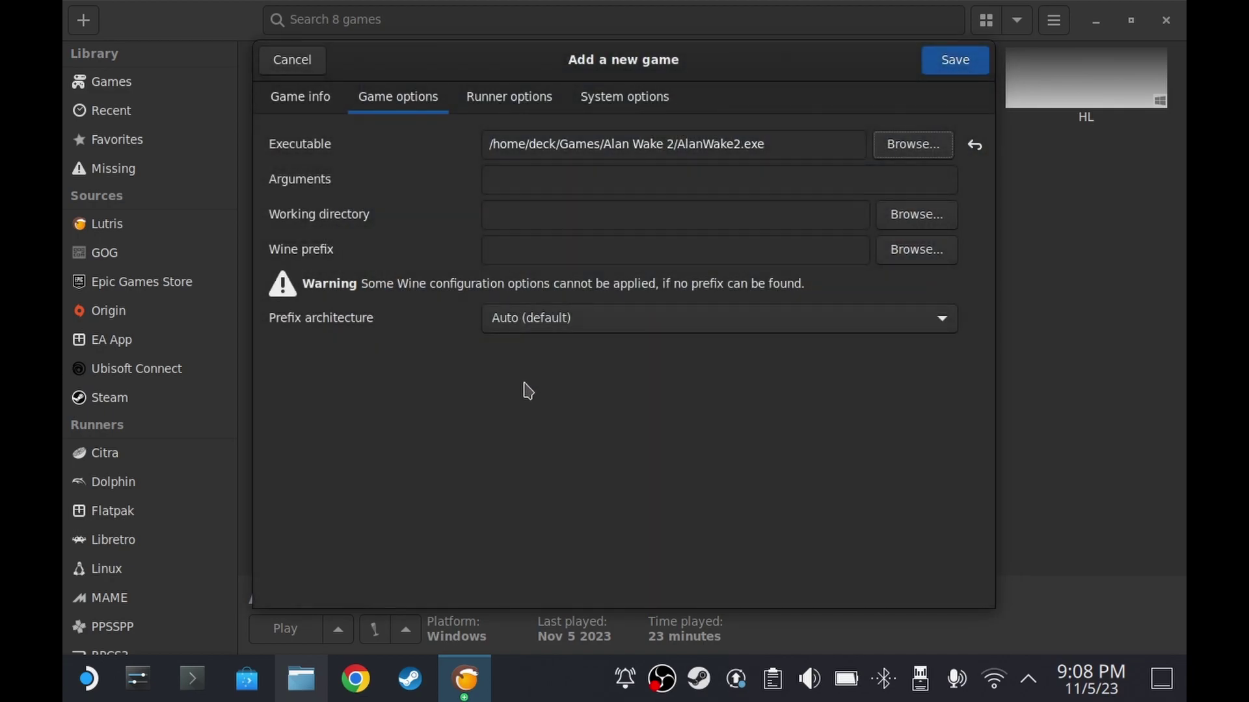
- Create a folder named wick in /home/deck/Prefixes and set it as the new game's Wine prefix
{"action": "left_click", "coordinate": [915, 253]}
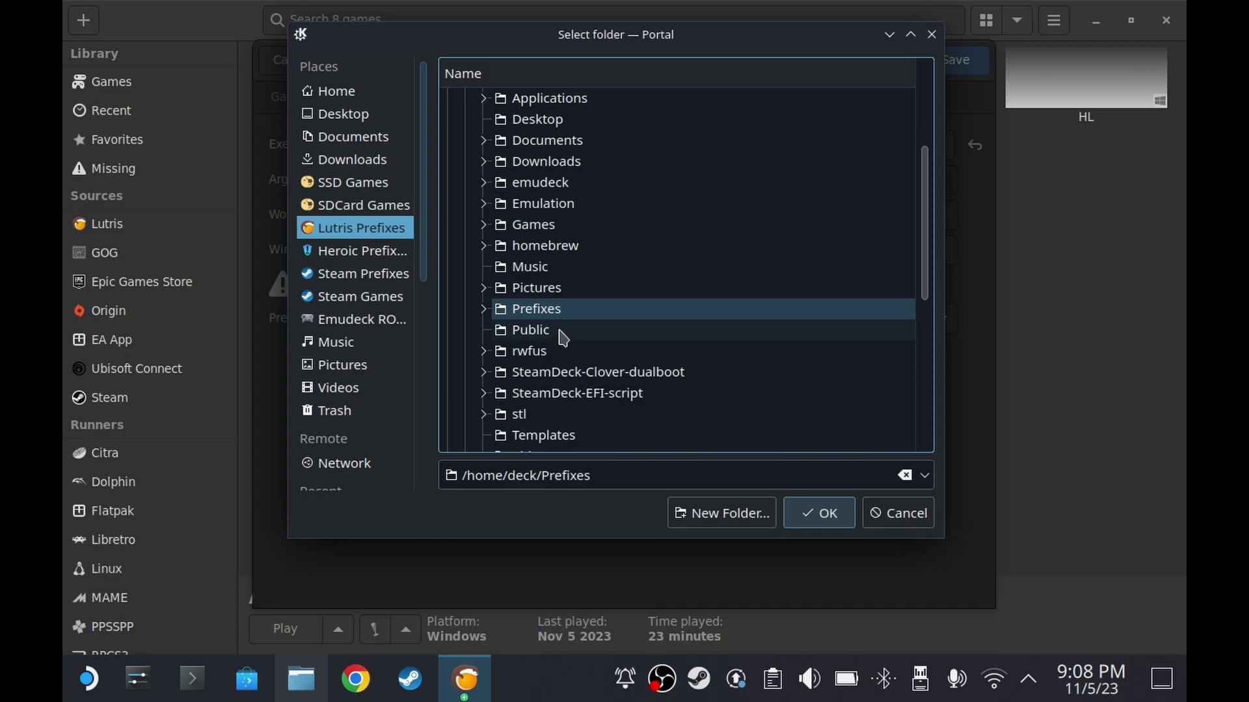
{"action": "scroll", "coordinate": [543, 293], "scroll_direction": "up", "scroll_amount": 3}
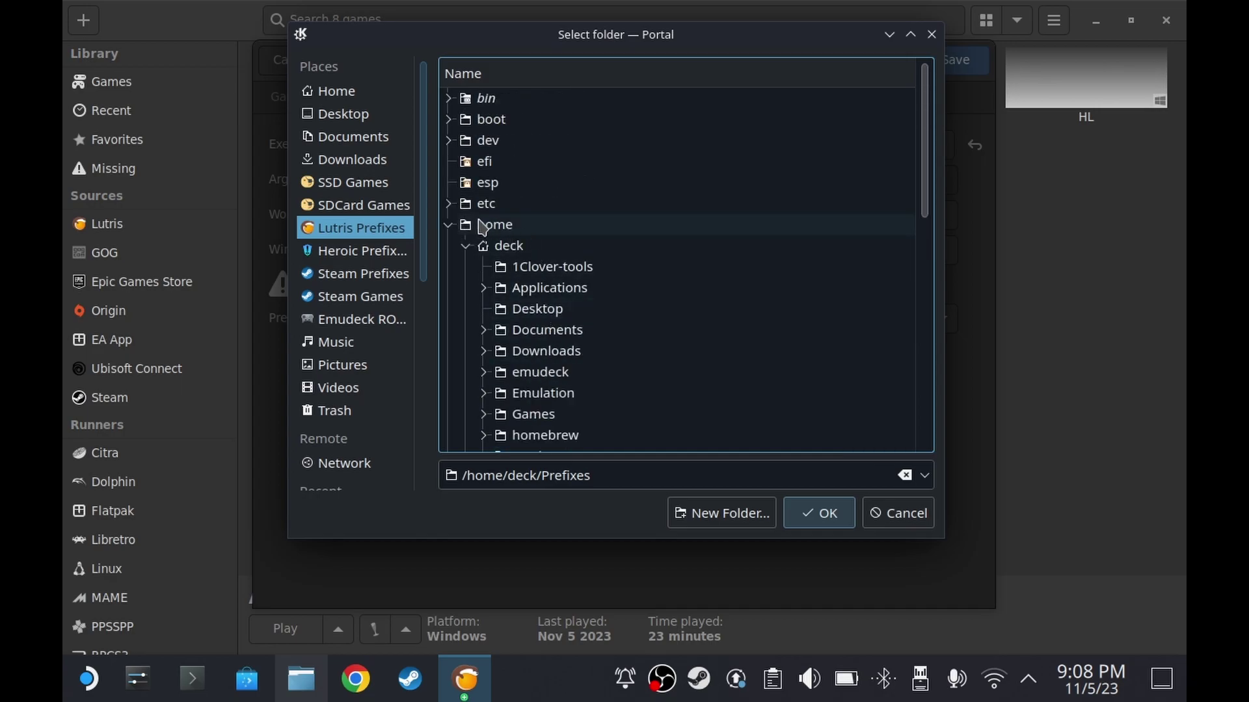
{"action": "scroll", "coordinate": [586, 312], "scroll_direction": "down", "scroll_amount": 1}
{"action": "scroll", "coordinate": [607, 331], "scroll_direction": "down", "scroll_amount": 3}
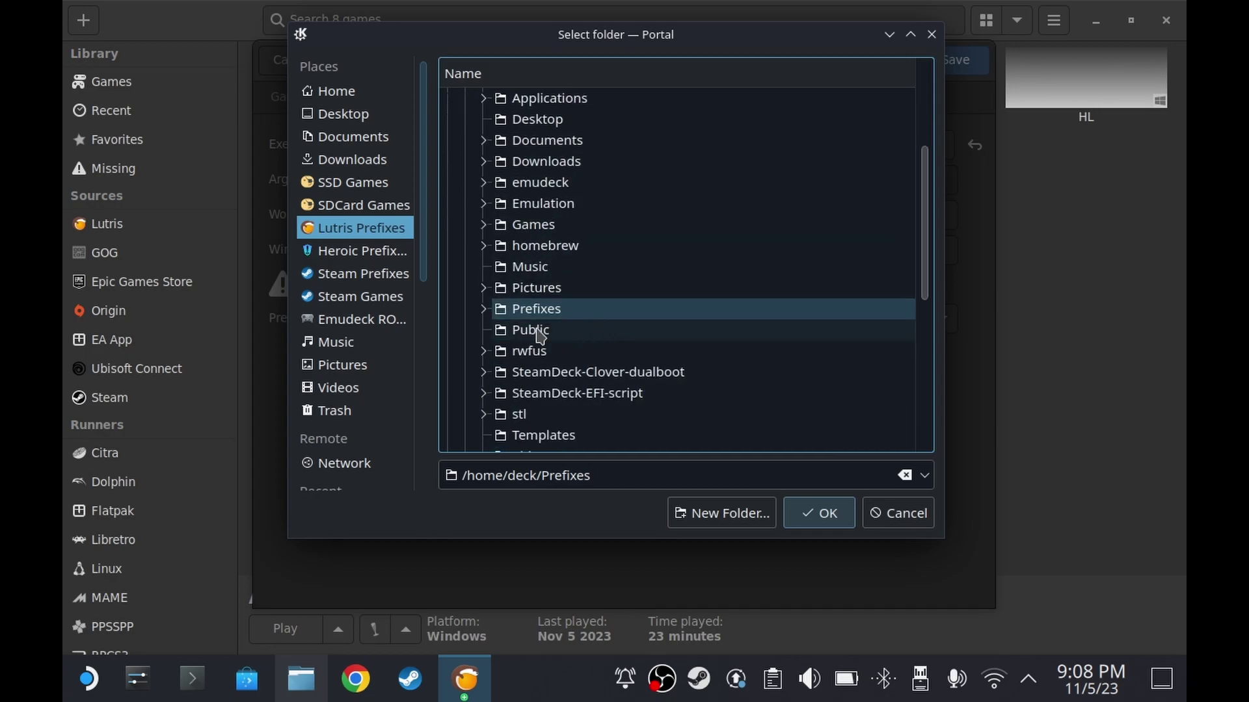
{"action": "left_click", "coordinate": [484, 309]}
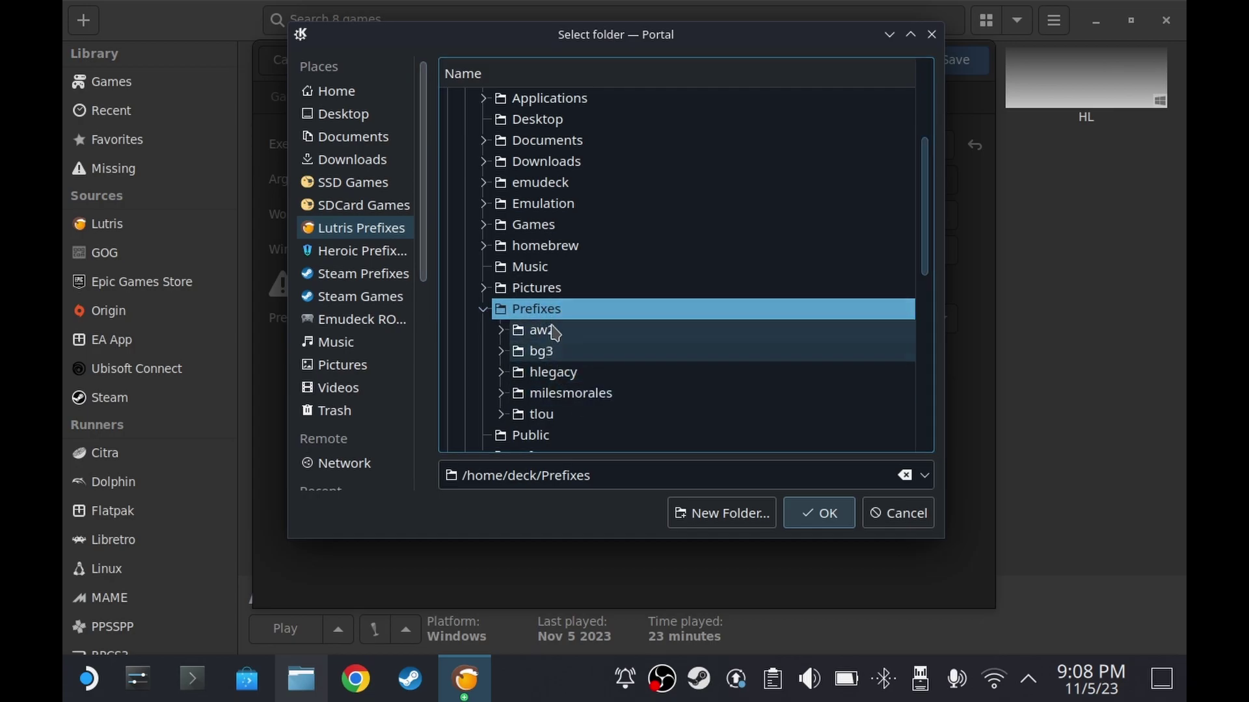
{"action": "left_click", "coordinate": [715, 520]}
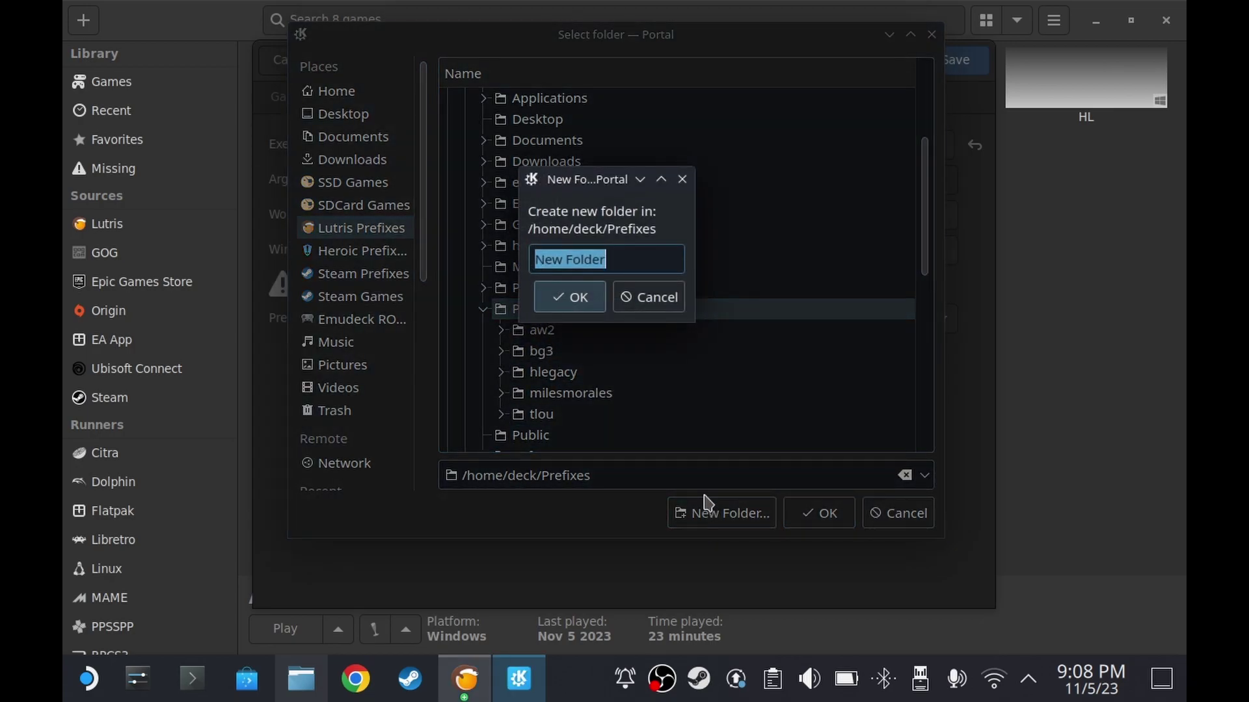
{"action": "type", "text": "wick"}
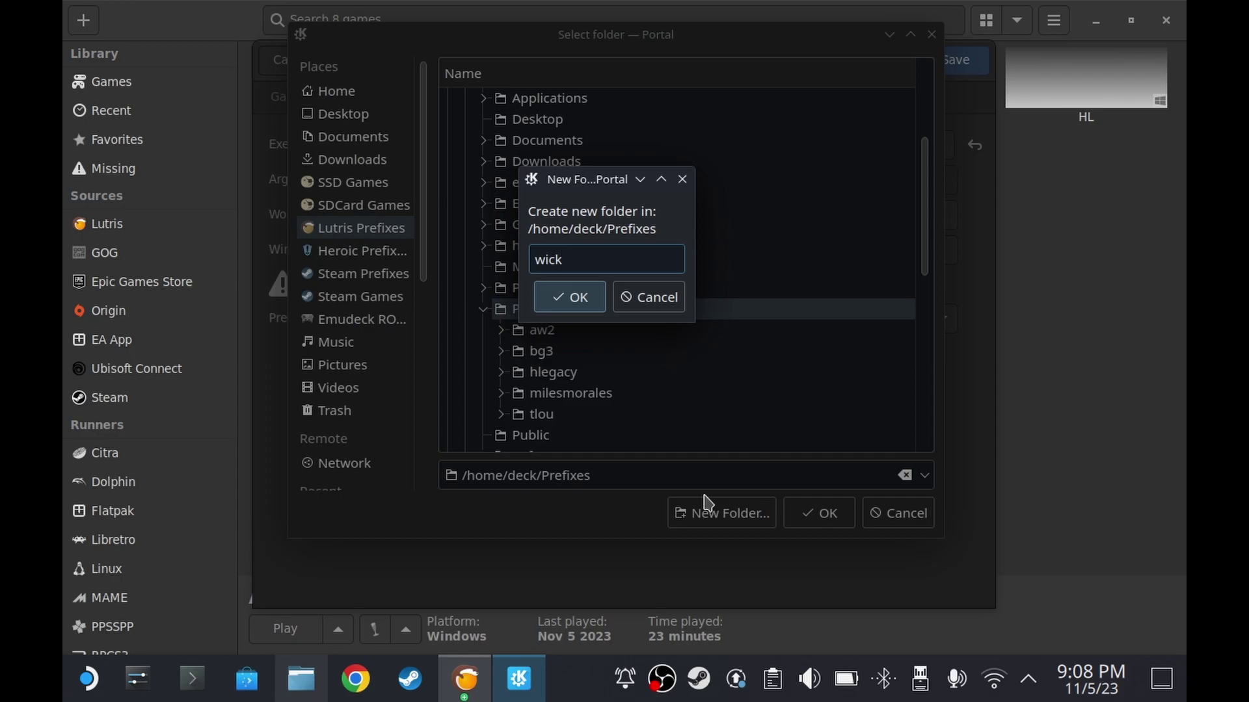
{"action": "left_click", "coordinate": [577, 301]}
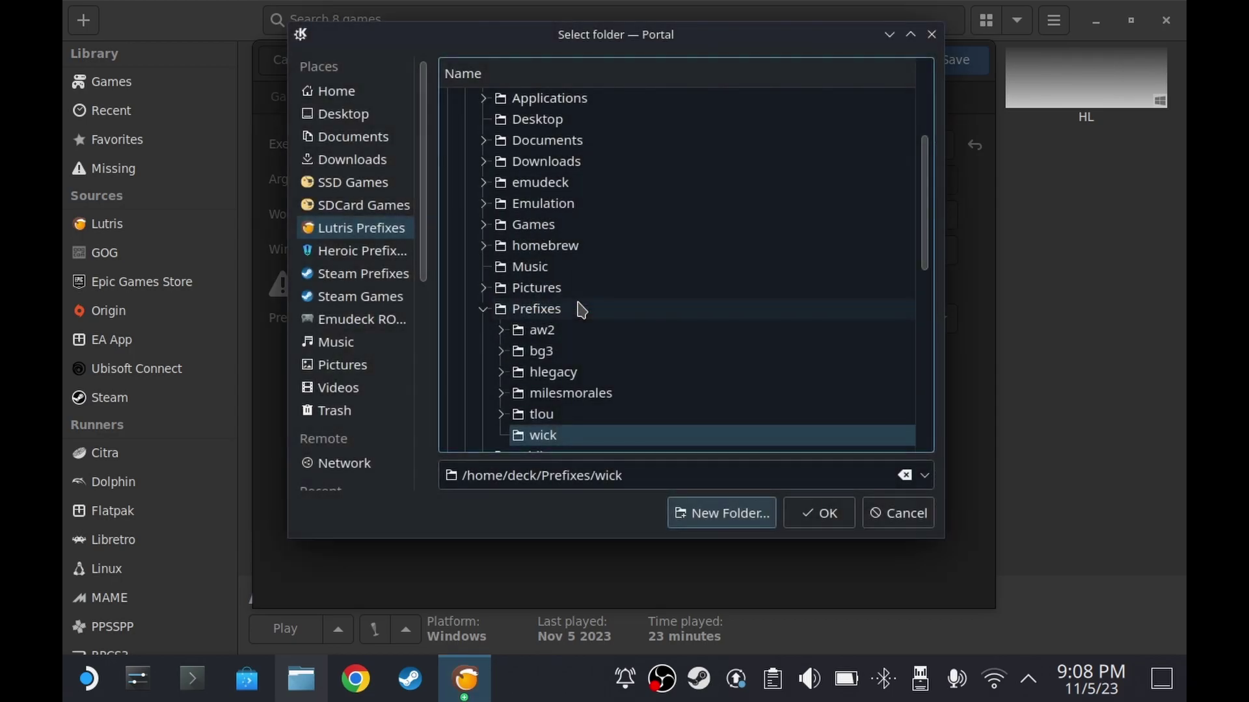
{"action": "left_click", "coordinate": [836, 518]}
- Set the game's Wine version to lutris-GE-Proton8-22-x86_64 and save the new Alan Wick entry
{"action": "left_click", "coordinate": [529, 98]}
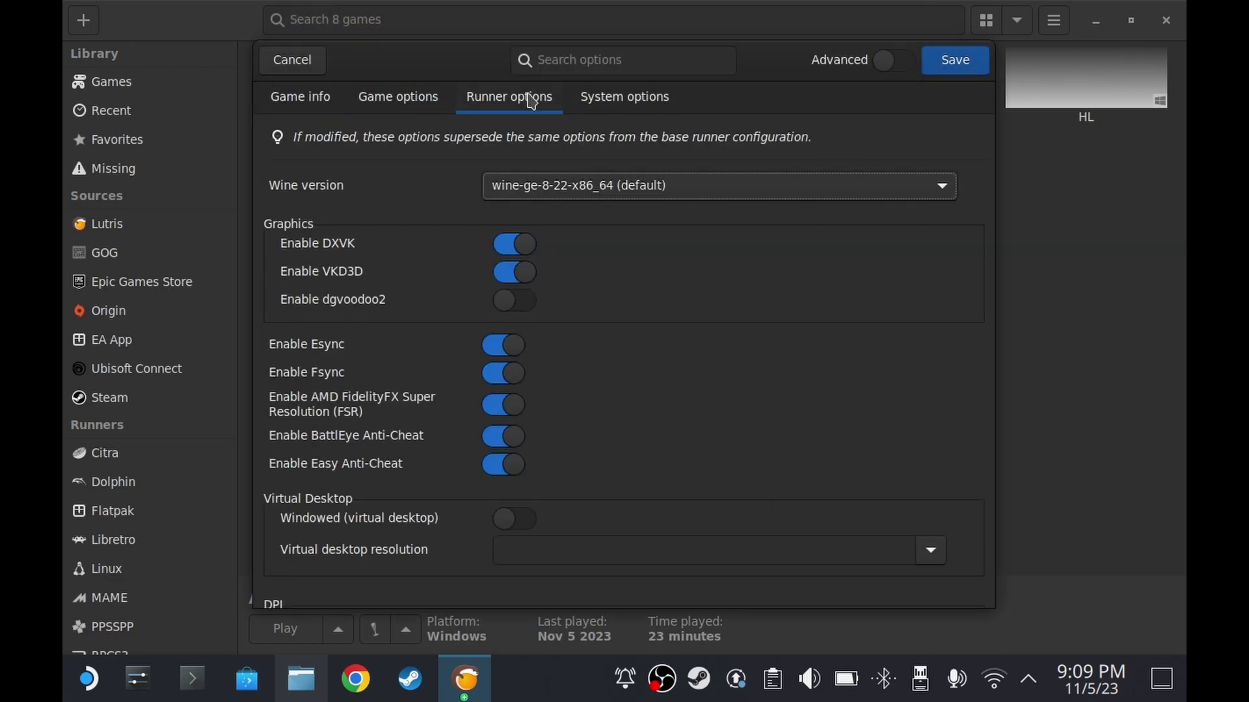
{"action": "left_click", "coordinate": [563, 189]}
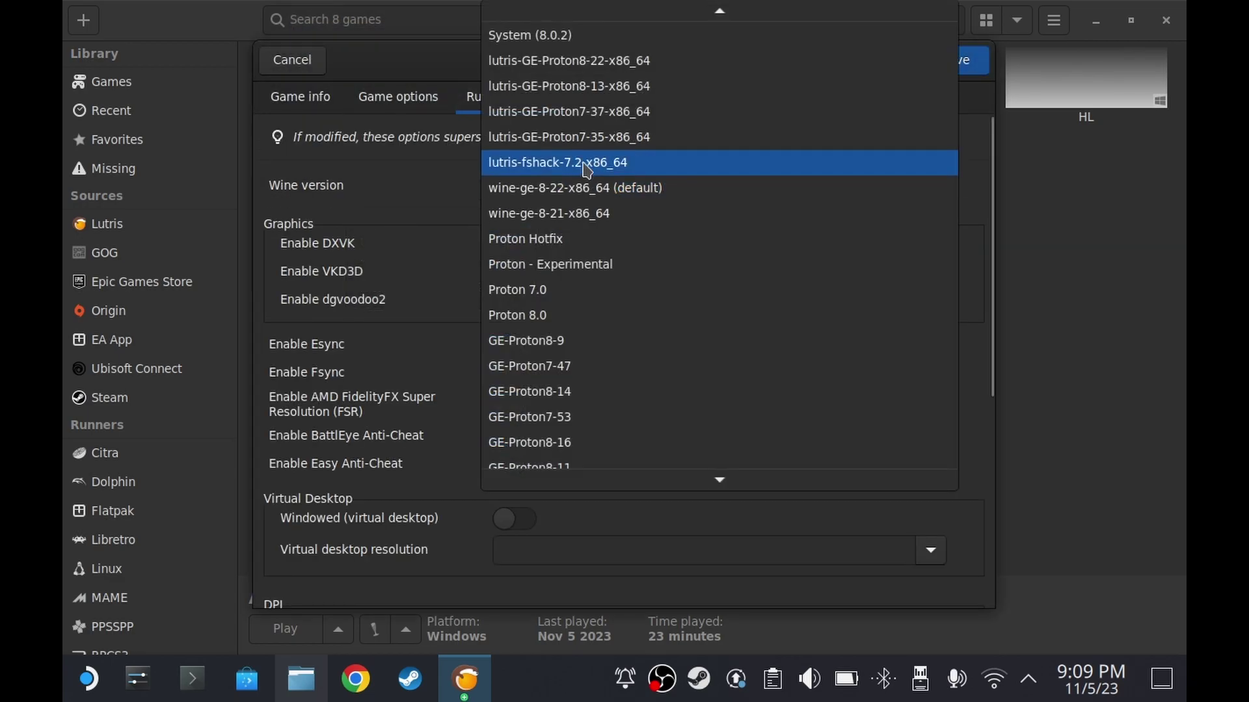
{"action": "left_click", "coordinate": [573, 60]}
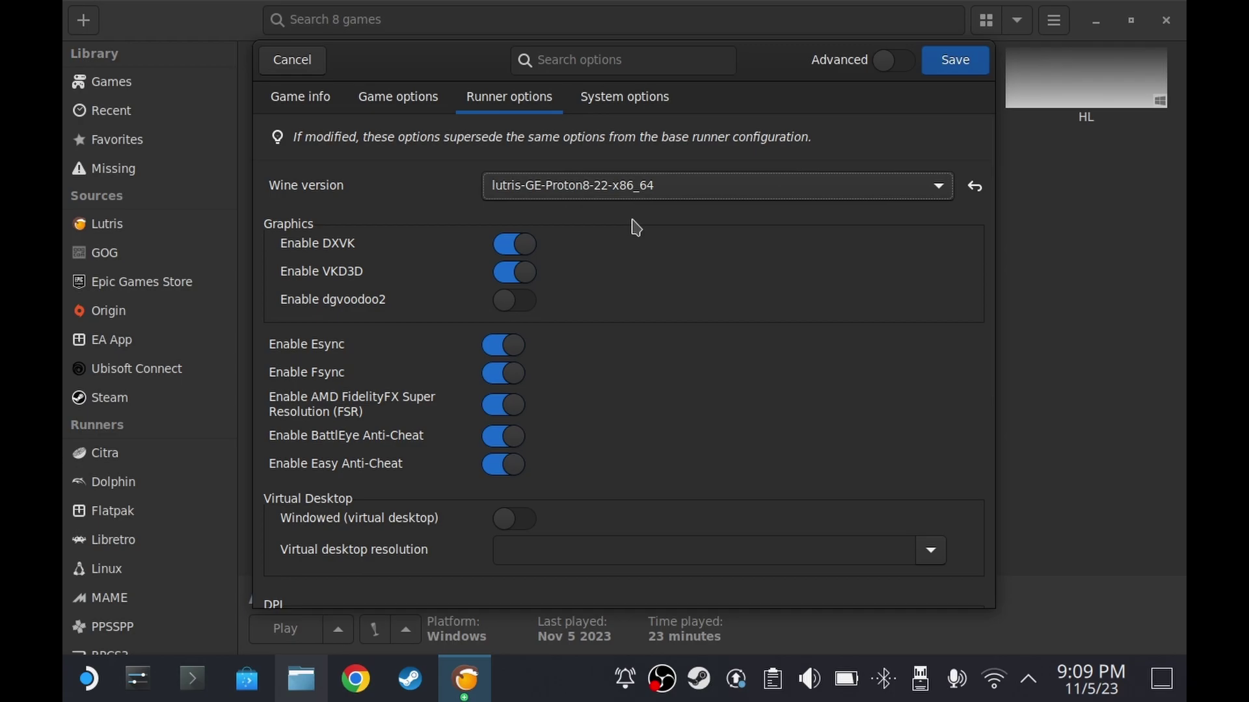
{"action": "left_click", "coordinate": [956, 68]}
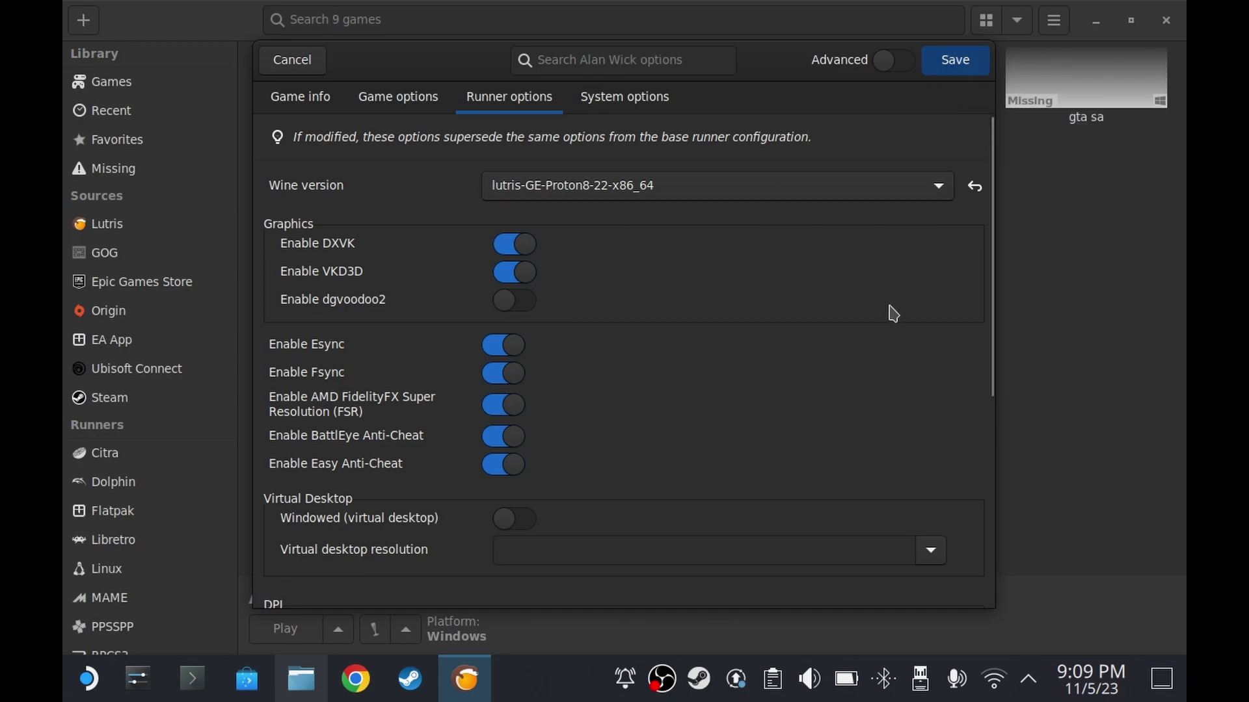
{"action": "key", "text": "Escape"}
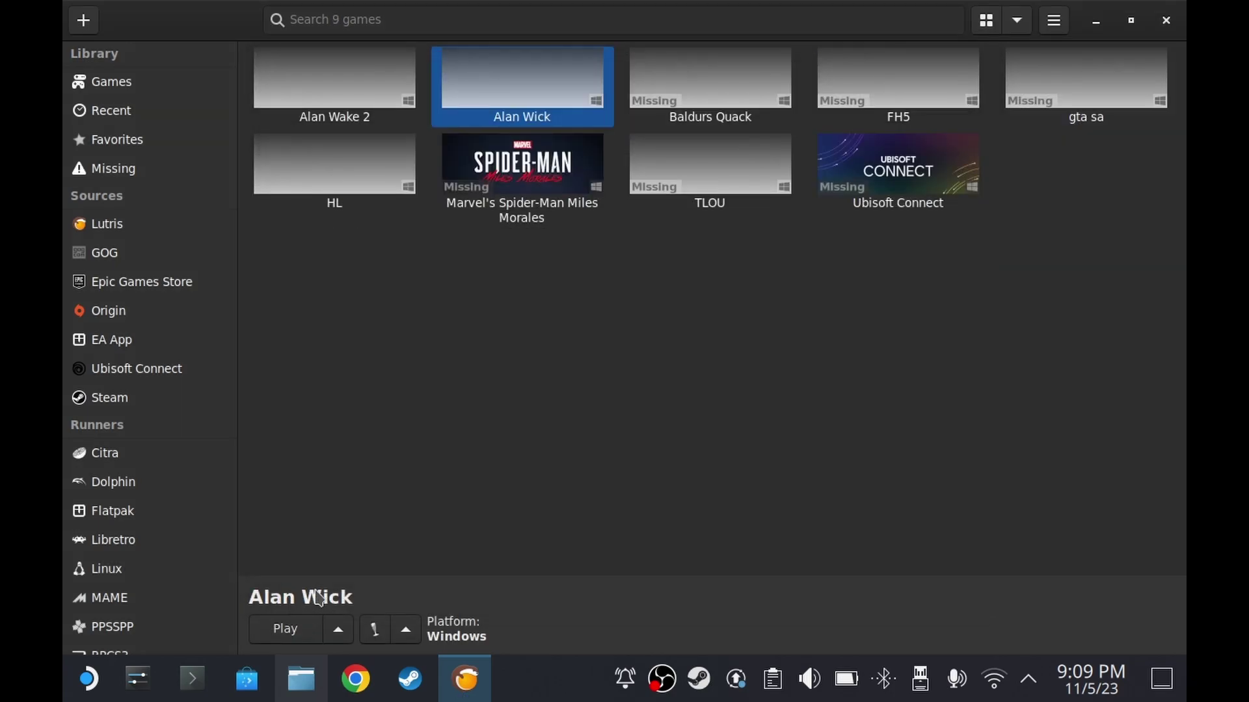
- Open Winetricks for Alan Wick, minimize Lutris and select the default wineprefix
{"action": "left_click", "coordinate": [405, 630]}
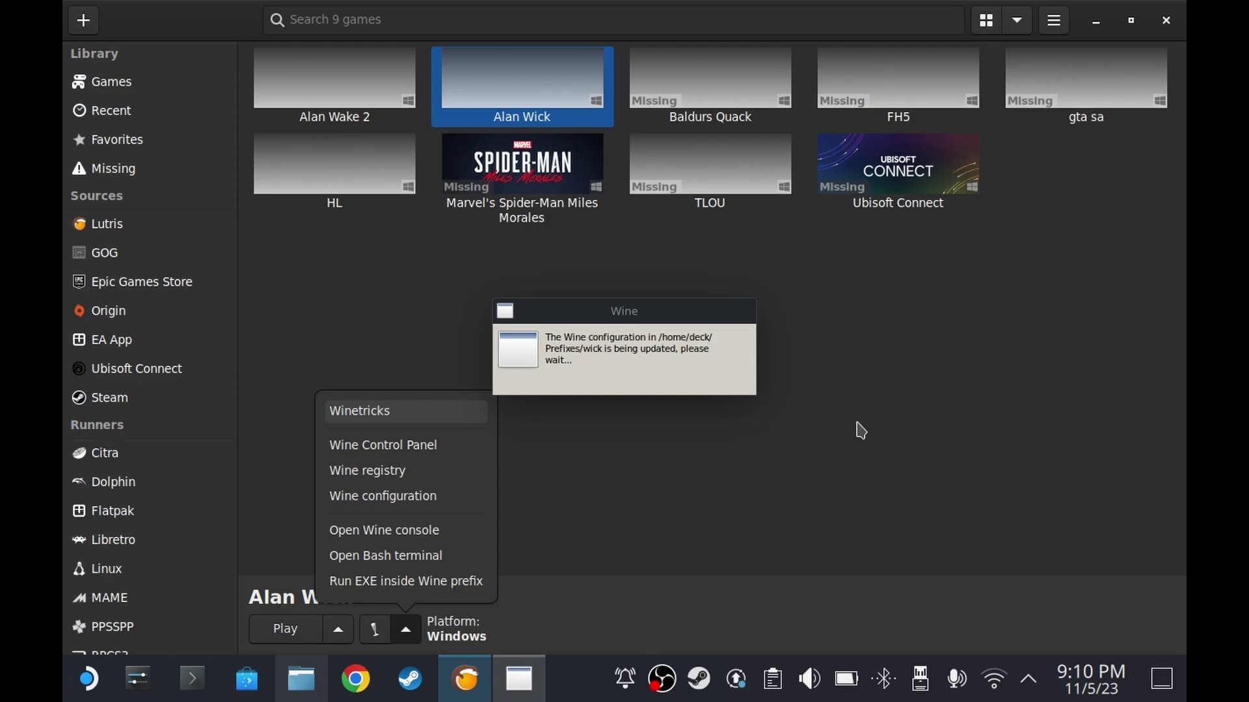
{"action": "mouse_move", "coordinate": [521, 690]}
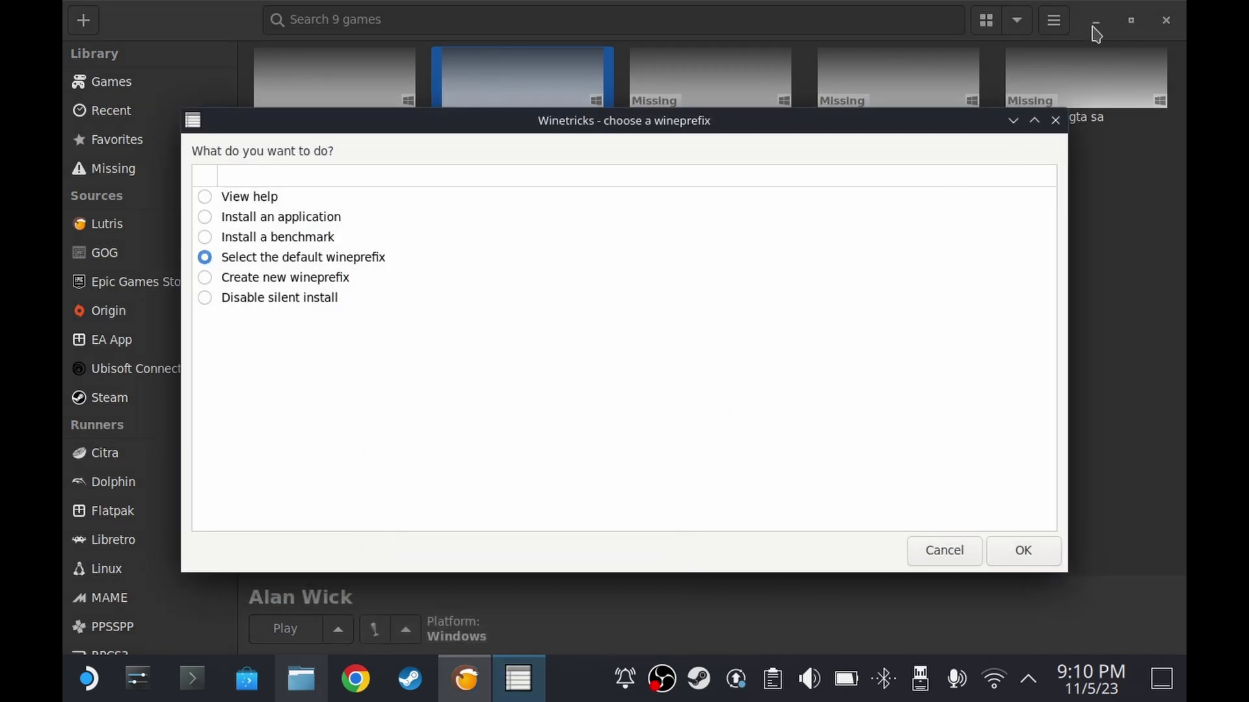
{"action": "left_click", "coordinate": [1095, 30]}
{"action": "left_click", "coordinate": [1093, 27]}
{"action": "left_click_drag", "start_coordinate": [817, 125], "coordinate": [814, 90]}
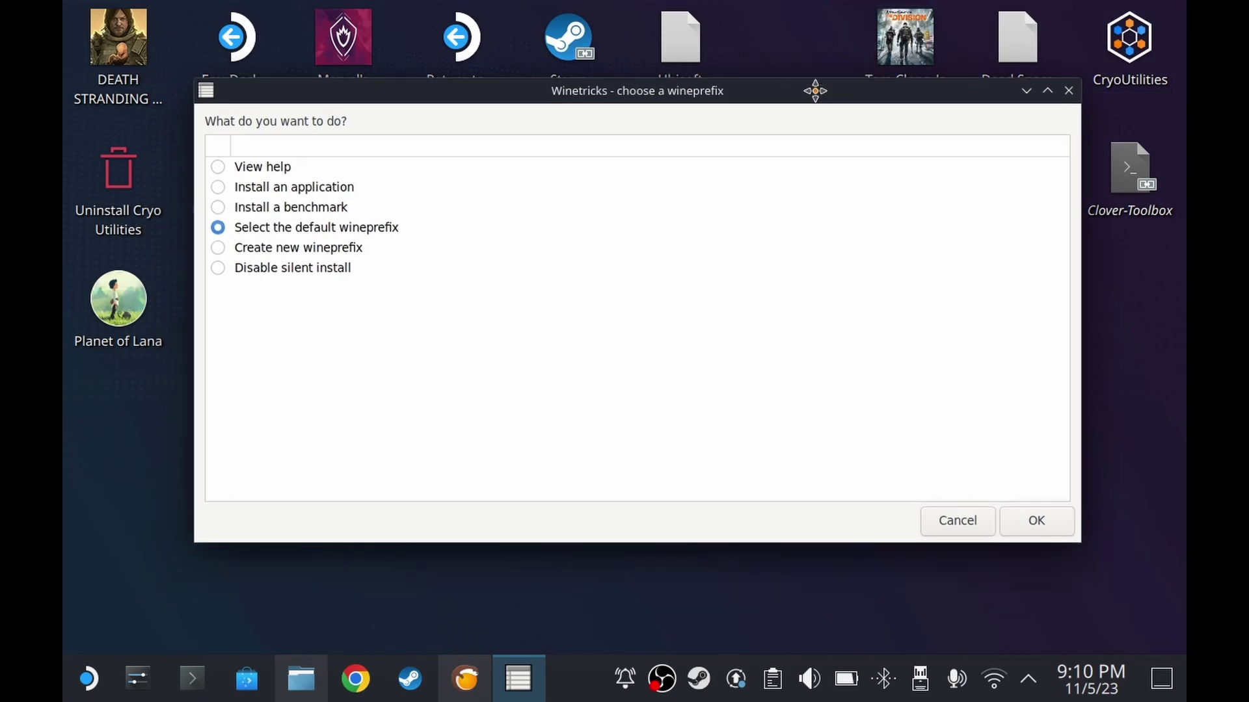
{"action": "left_click", "coordinate": [1036, 520]}
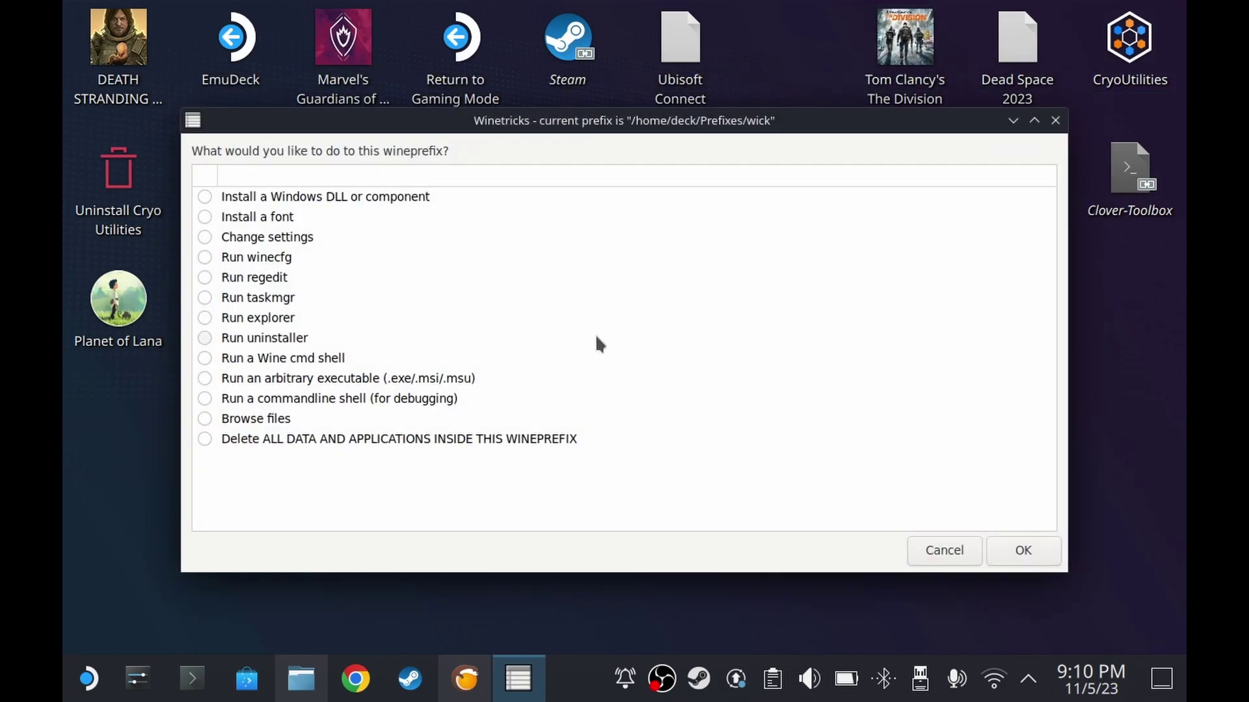
- Install the Windows components d3dcompiler_43, d3dcompiler_47 and vcrun2022 into the wick wineprefix
{"action": "left_click", "coordinate": [204, 196]}
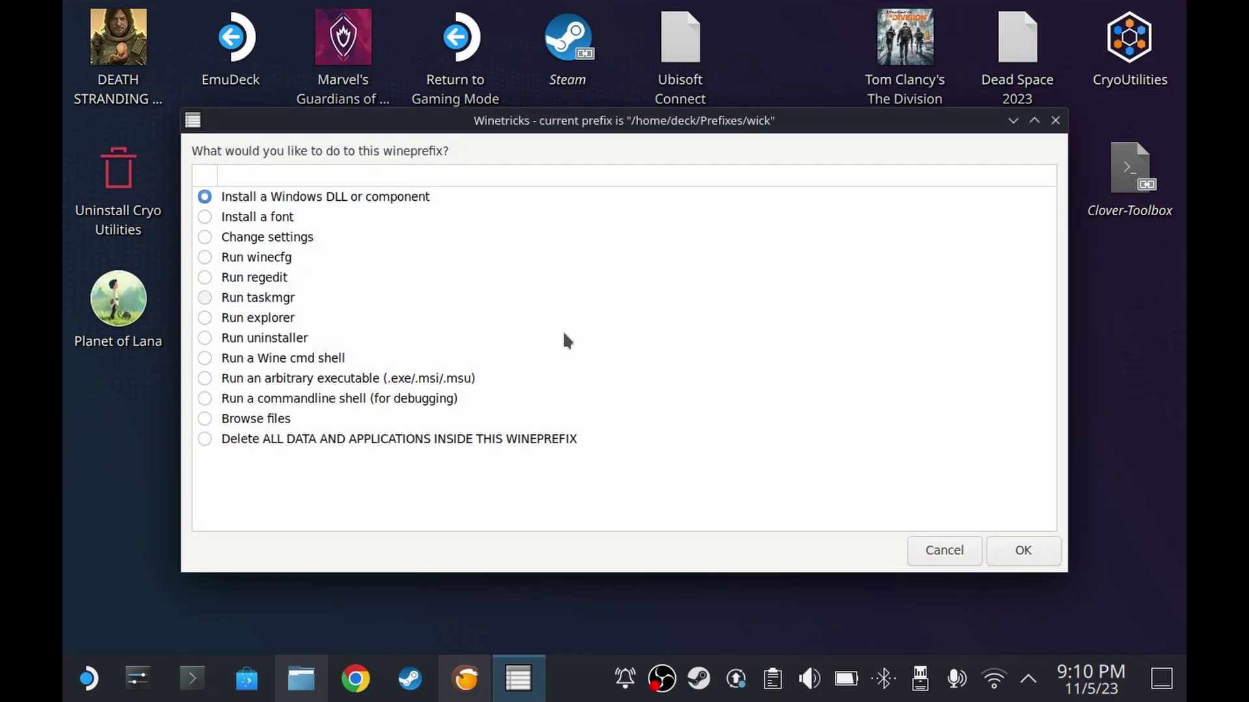
{"action": "left_click", "coordinate": [1023, 552]}
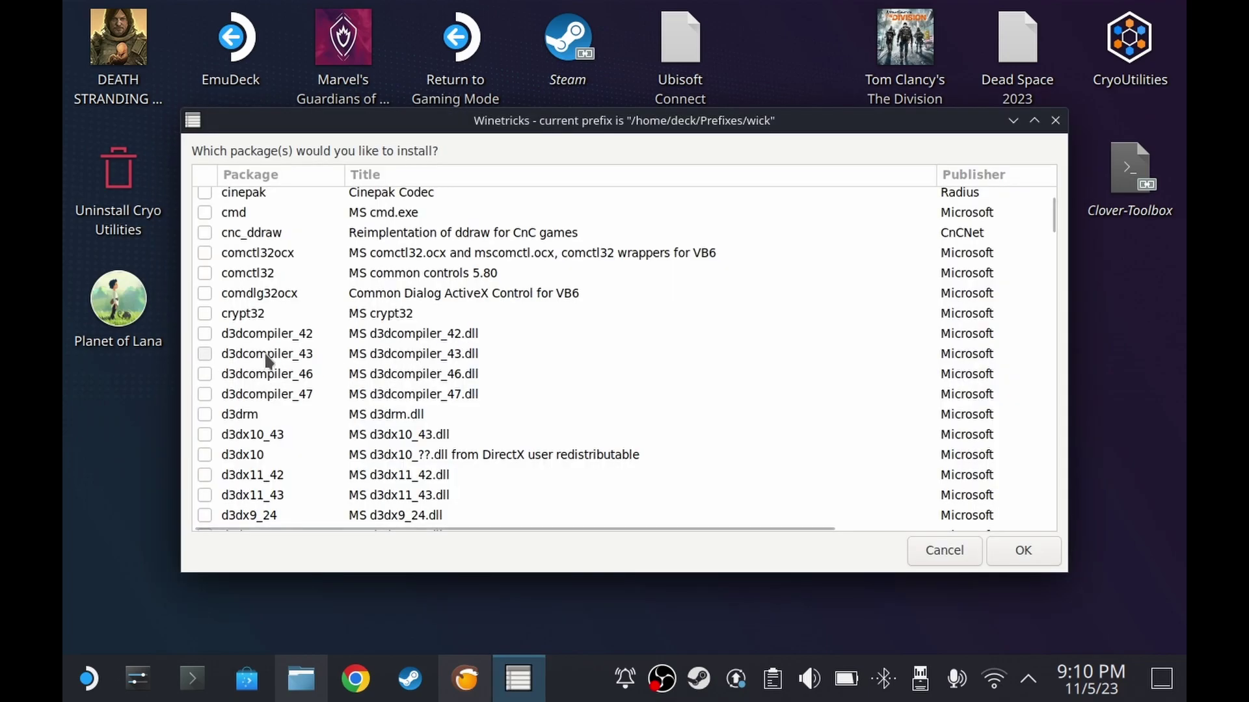
{"action": "left_click", "coordinate": [207, 355]}
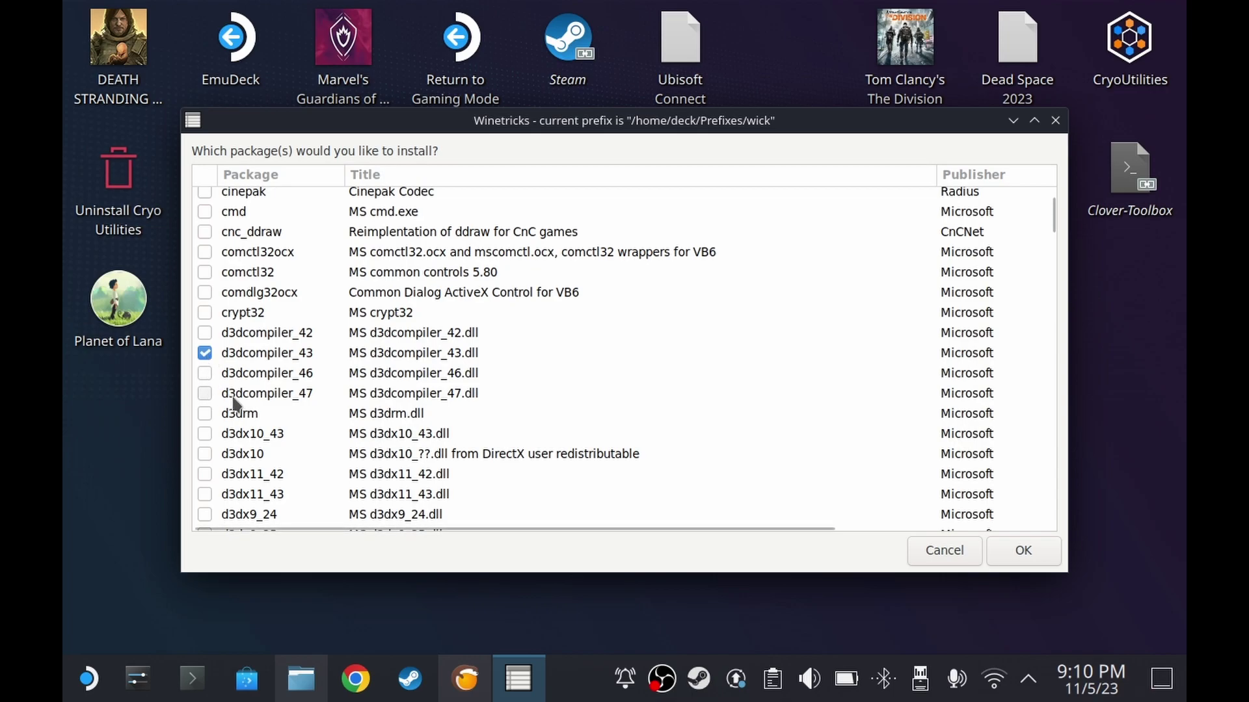
{"action": "left_click", "coordinate": [205, 394]}
{"action": "scroll", "coordinate": [599, 362], "scroll_direction": "down", "scroll_amount": 20}
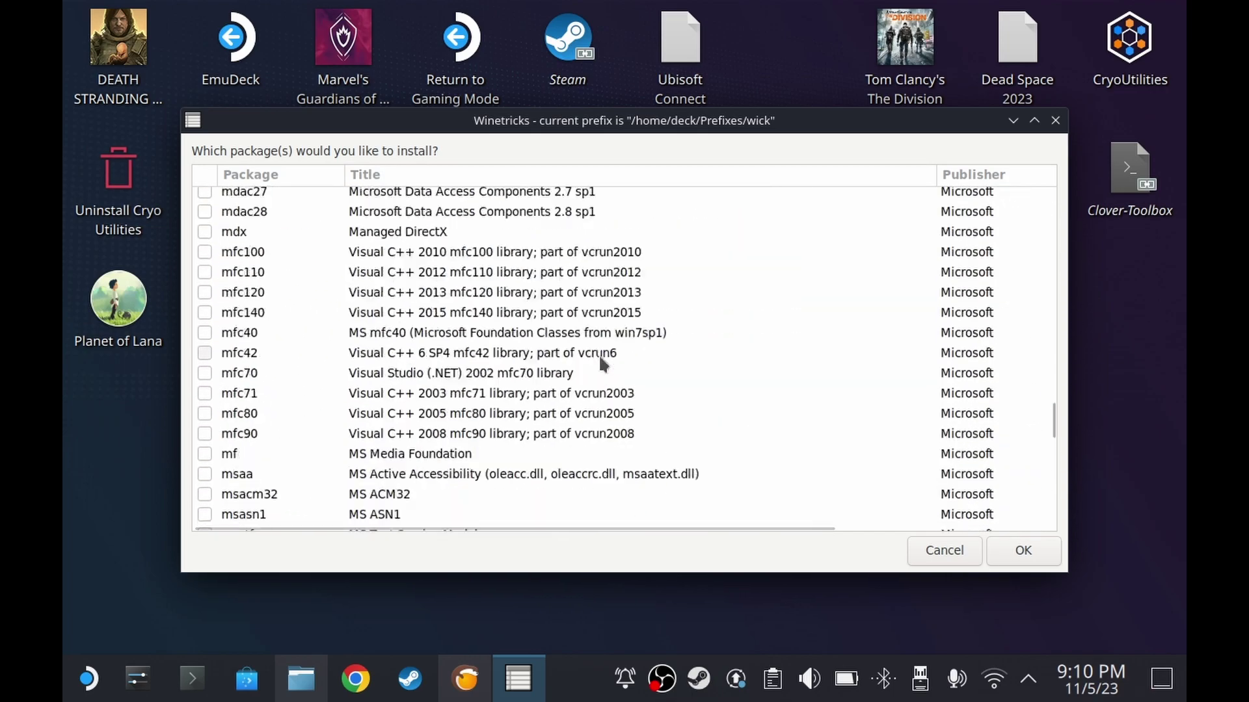
{"action": "scroll", "coordinate": [603, 364], "scroll_direction": "up", "scroll_amount": 7}
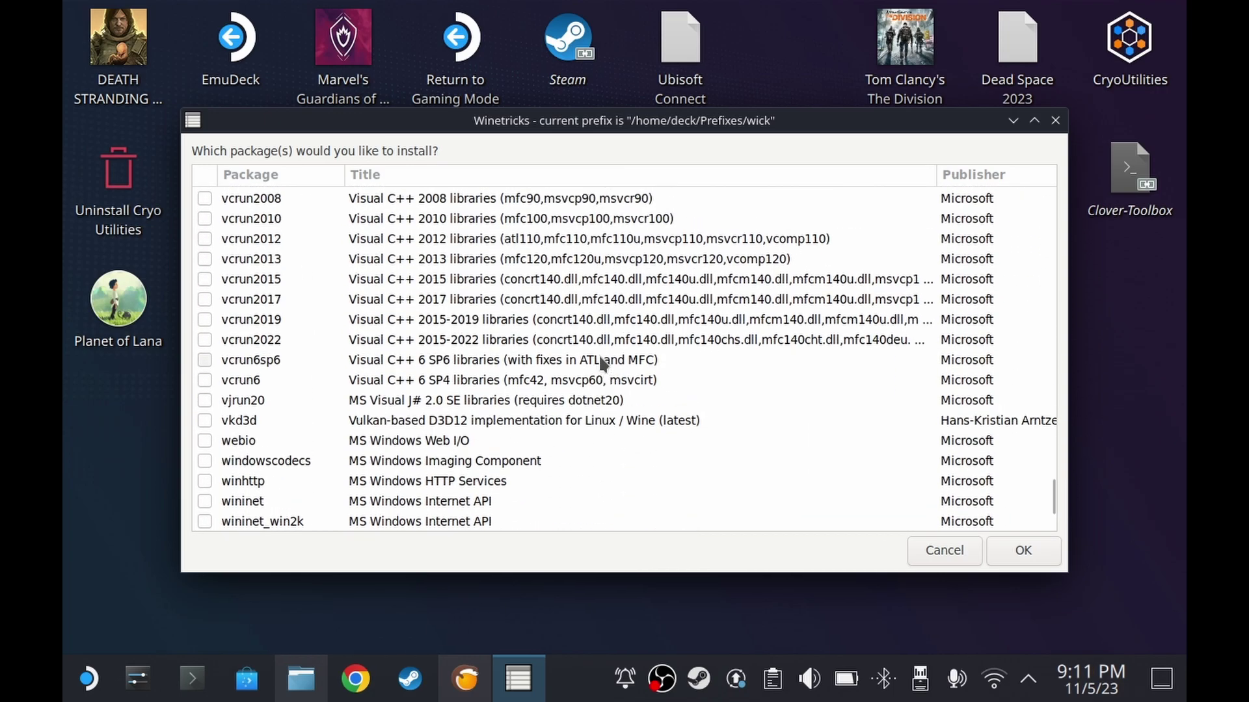
{"action": "scroll", "coordinate": [599, 364], "scroll_direction": "down", "scroll_amount": 1}
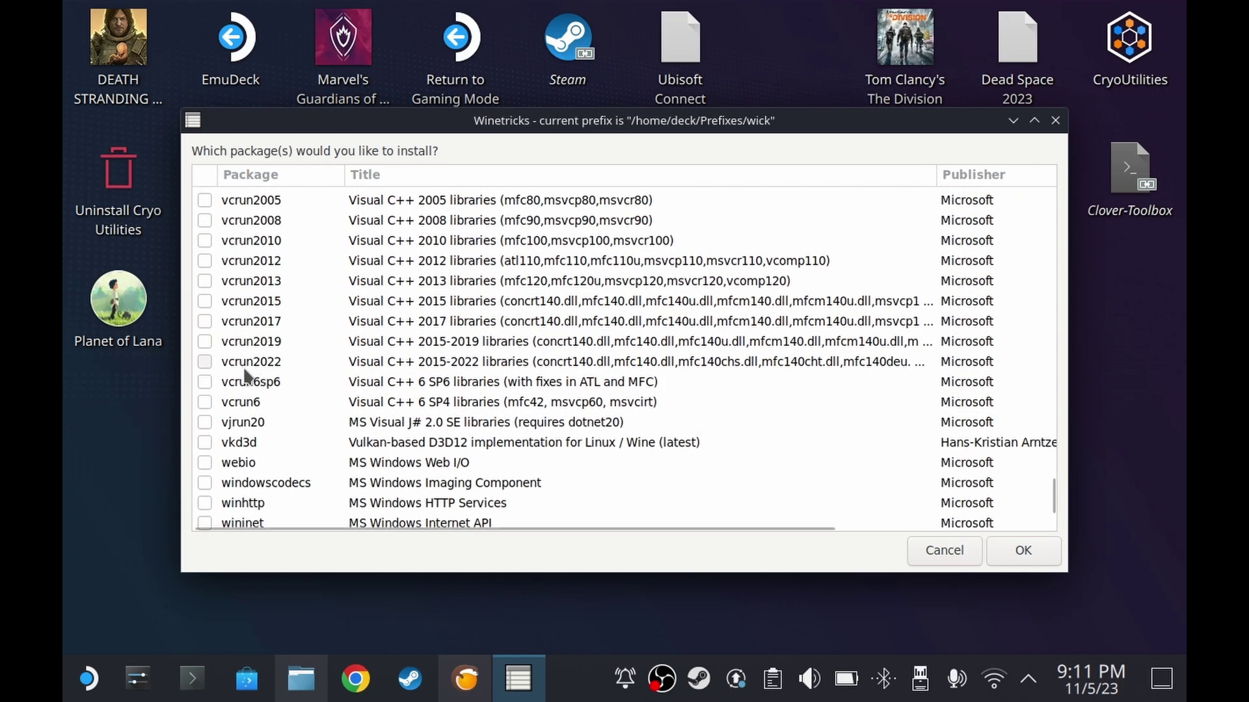
{"action": "left_click", "coordinate": [209, 368]}
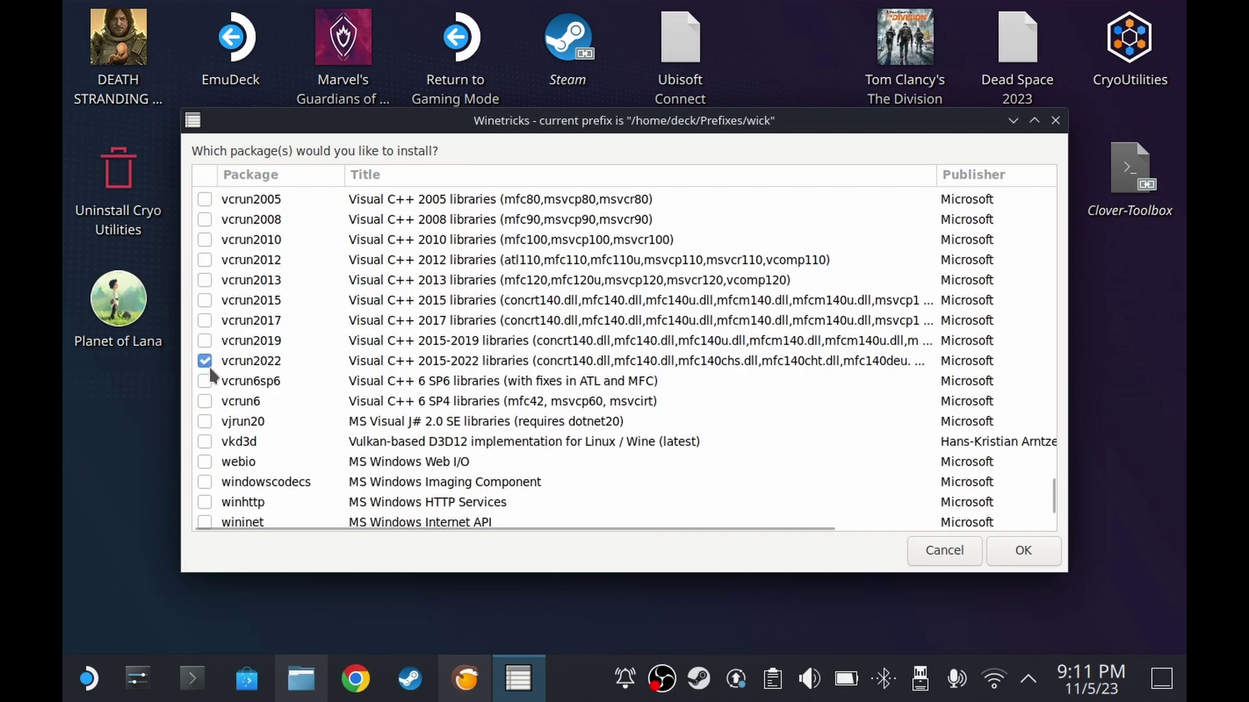
{"action": "left_click", "coordinate": [1019, 552]}
{"action": "left_click", "coordinate": [798, 409]}
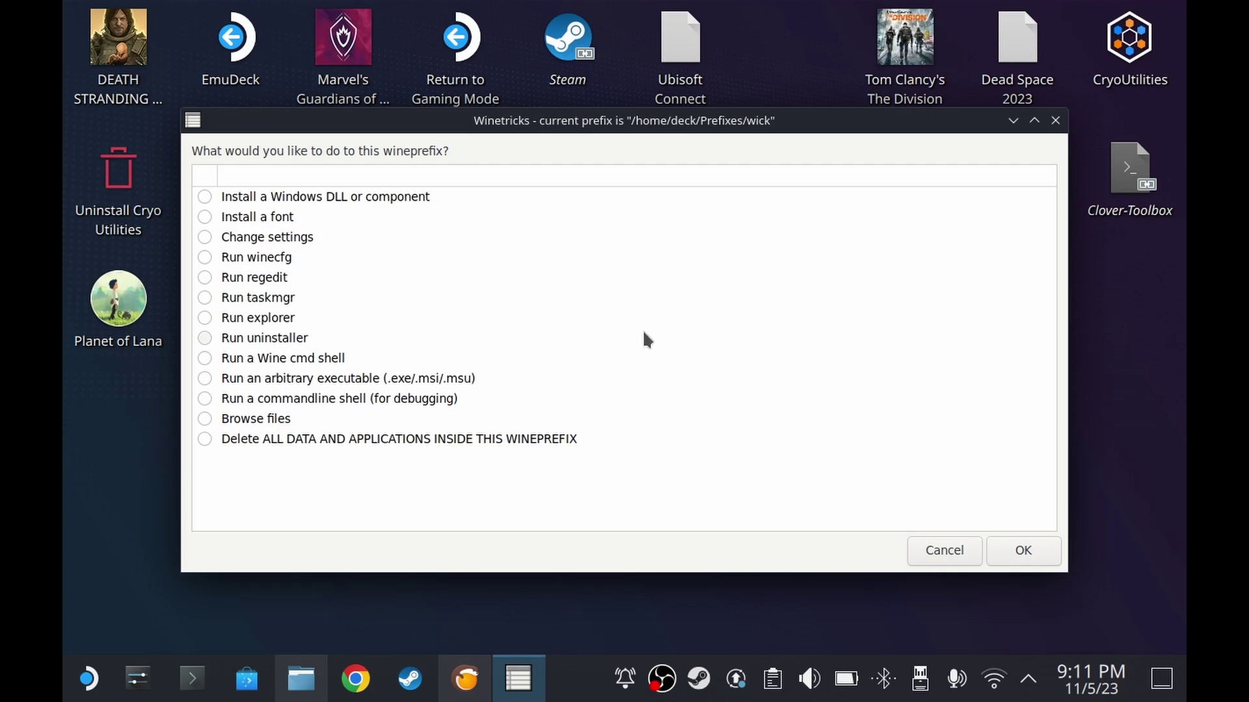
- Close Winetricks and return to Lutris with the Alan Wick game selected
{"action": "left_click", "coordinate": [943, 553]}
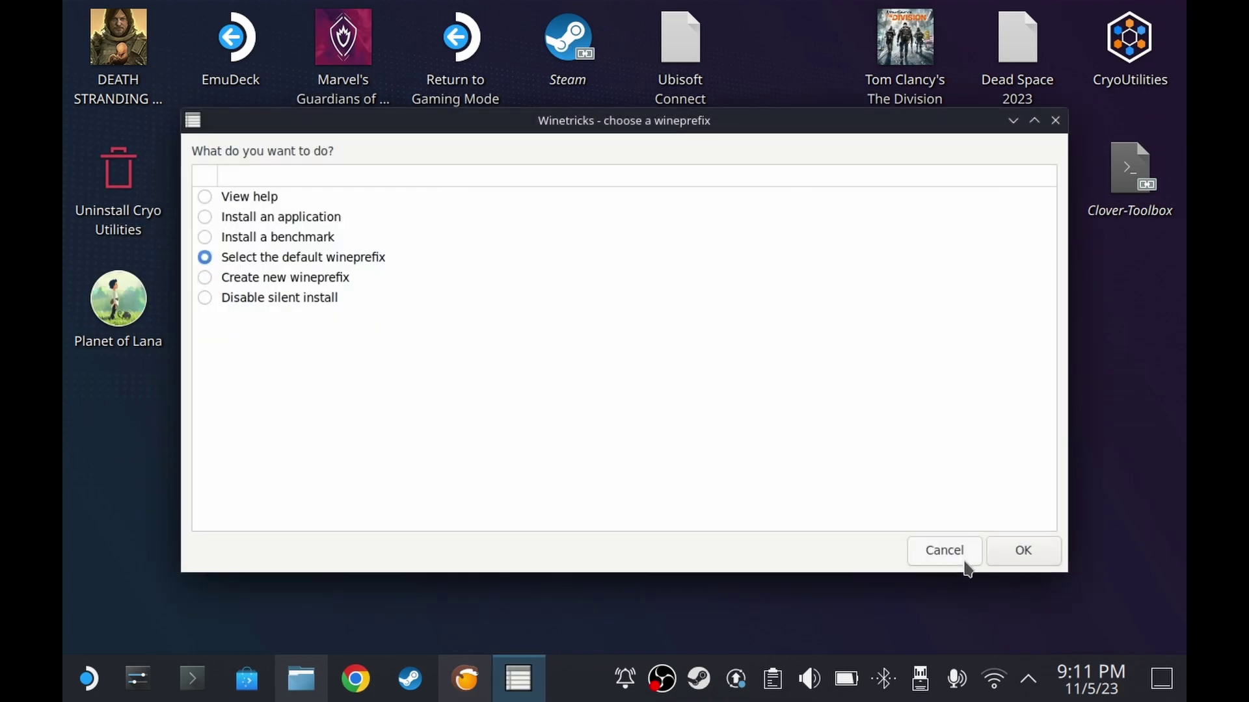
{"action": "left_click", "coordinate": [934, 557]}
{"action": "left_click", "coordinate": [465, 679]}
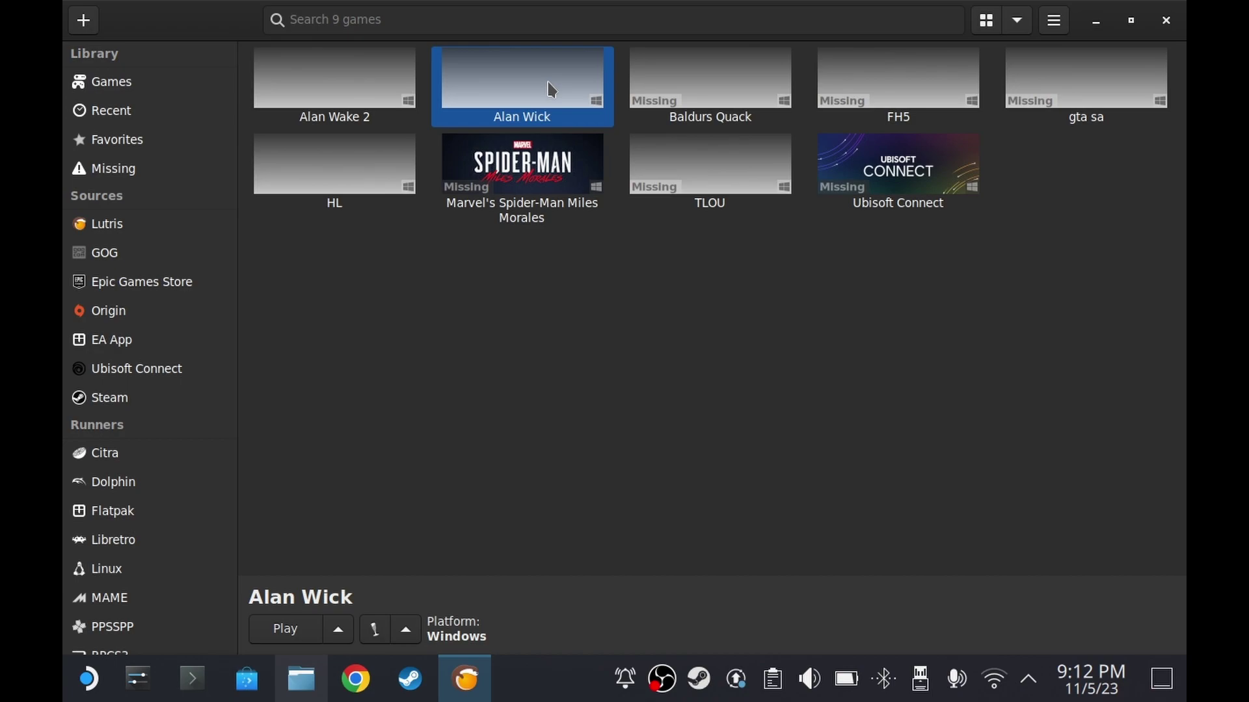
{"action": "left_click", "coordinate": [634, 307]}
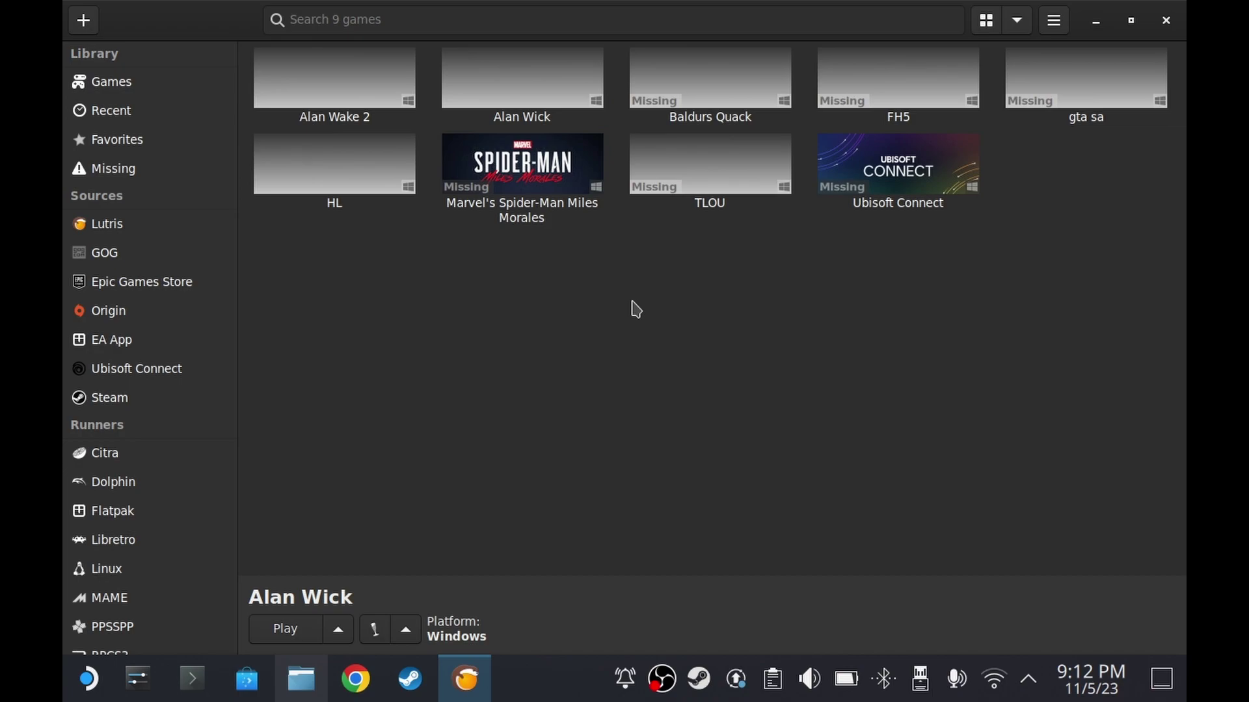
{"action": "left_click", "coordinate": [530, 82]}
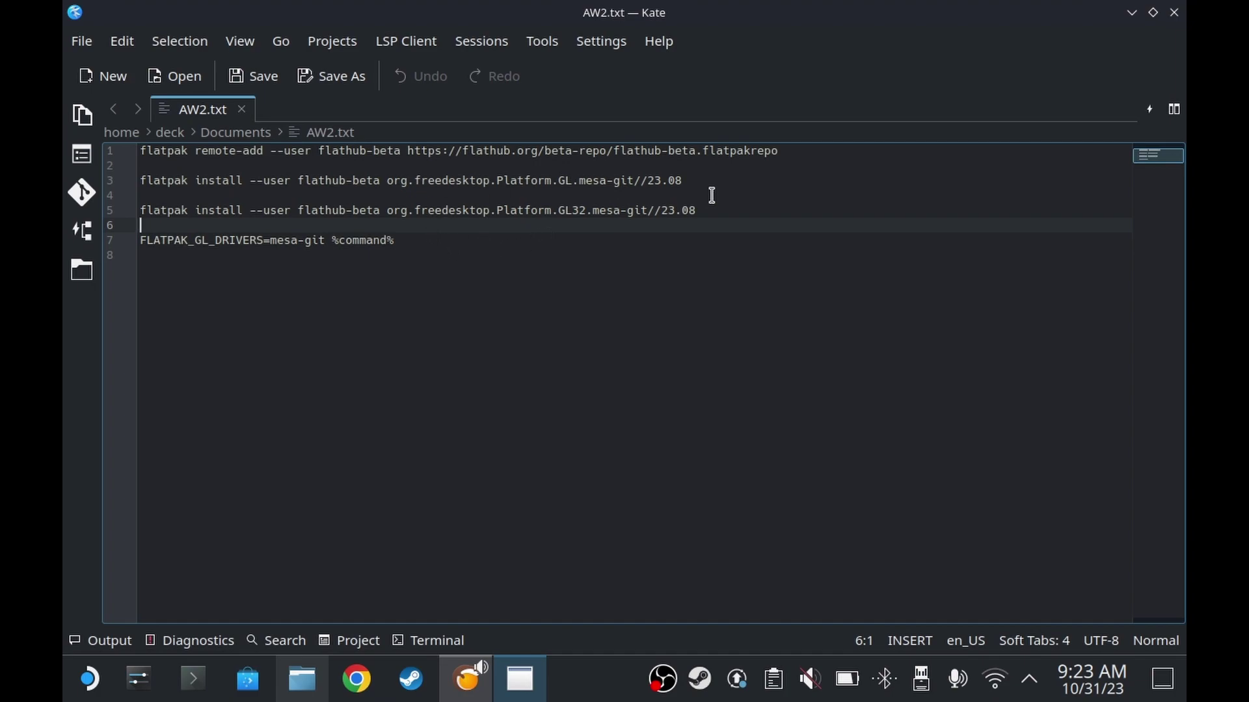
- Copy the flatpak remote-add command for flathub-beta from line 1 of AW2.txt and run it in Konsole
{"action": "left_click", "coordinate": [792, 167]}
{"action": "left_click", "coordinate": [489, 240]}
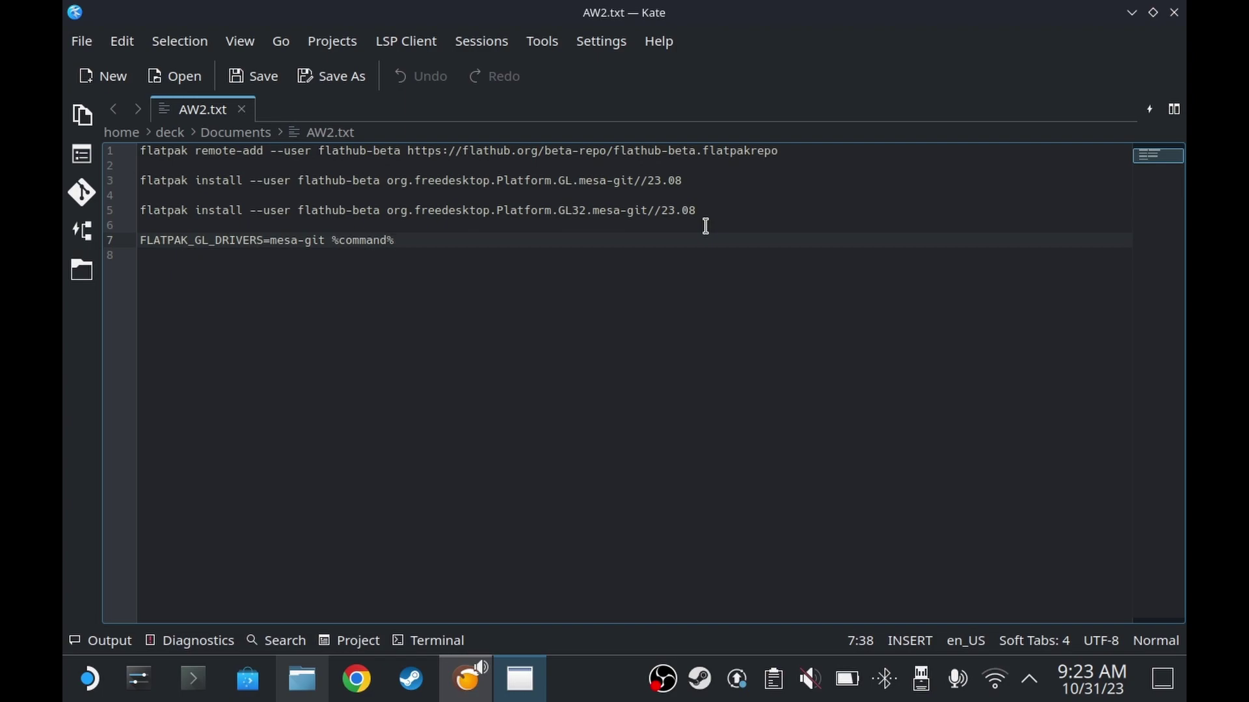
{"action": "left_click_drag", "start_coordinate": [789, 150], "coordinate": [123, 135]}
{"action": "right_click", "coordinate": [298, 150]}
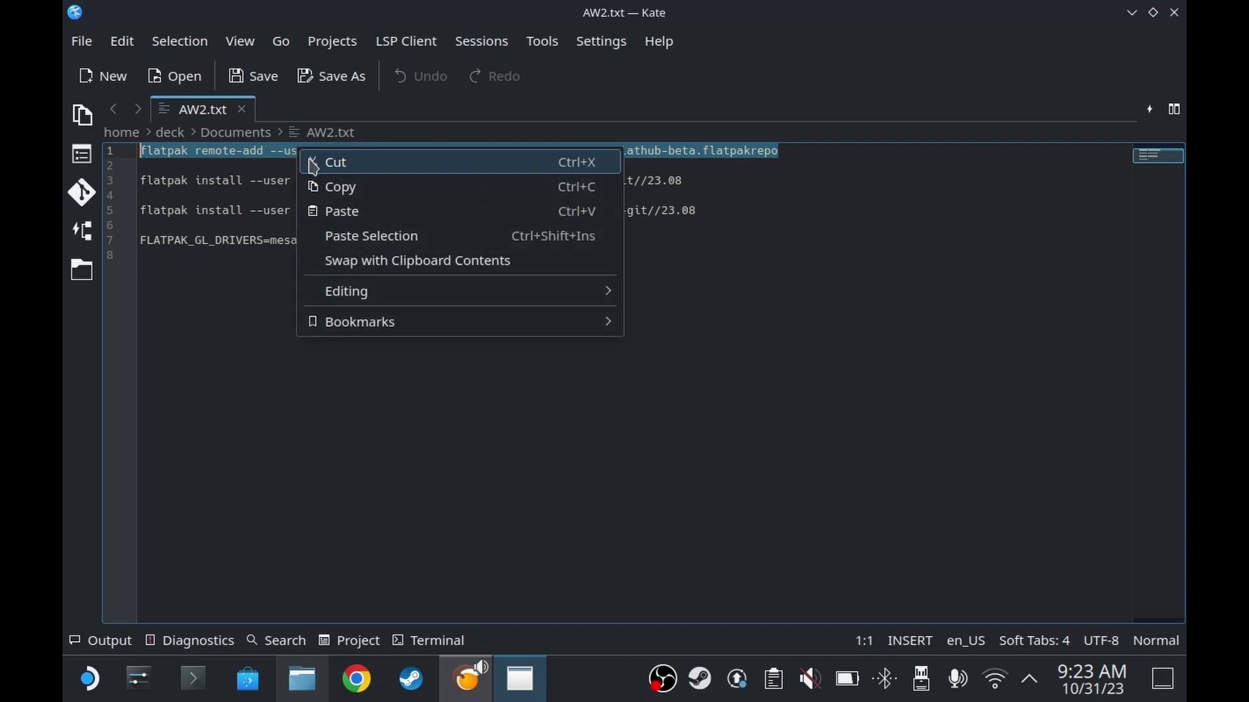
{"action": "left_click", "coordinate": [314, 187]}
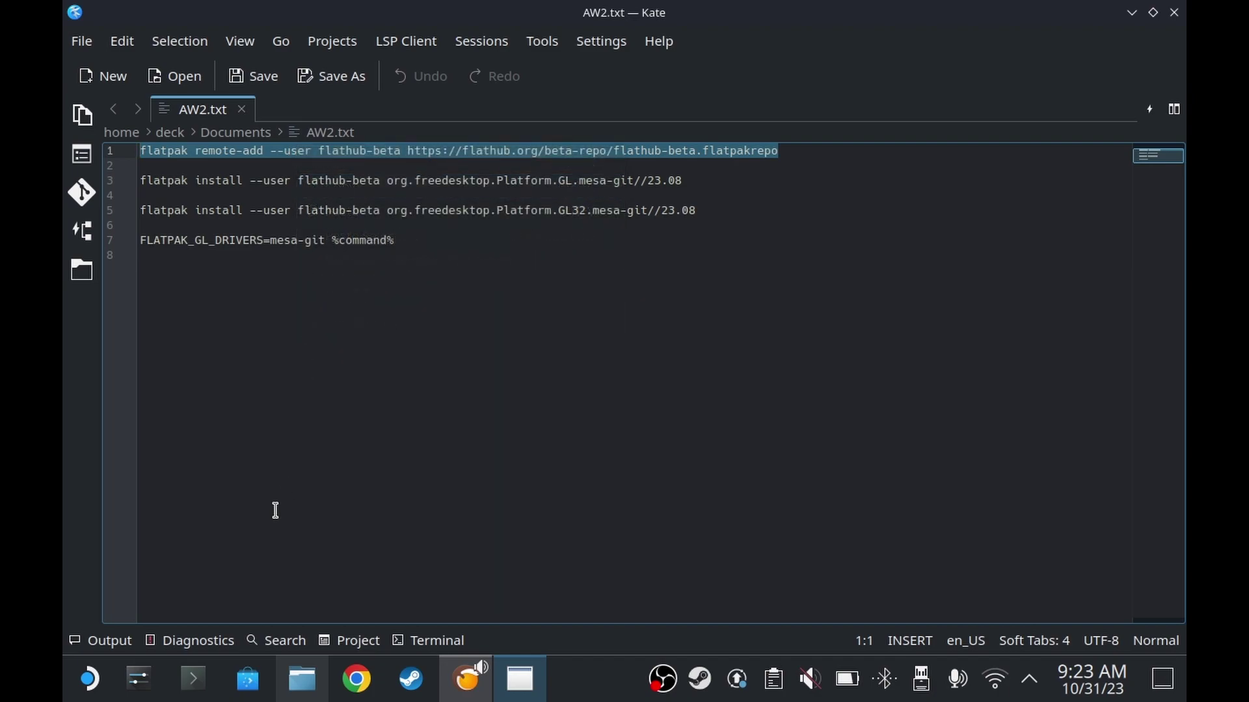
{"action": "left_click", "coordinate": [196, 686]}
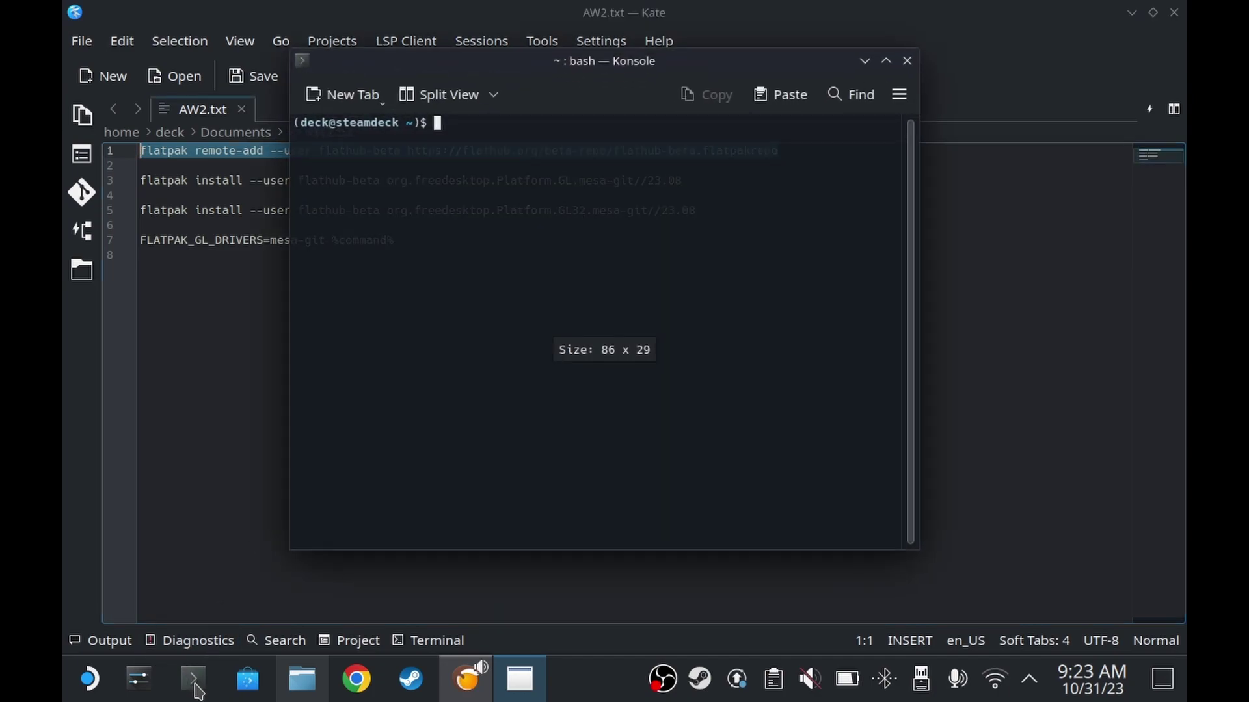
{"action": "right_click", "coordinate": [537, 156]}
{"action": "left_click", "coordinate": [571, 197]}
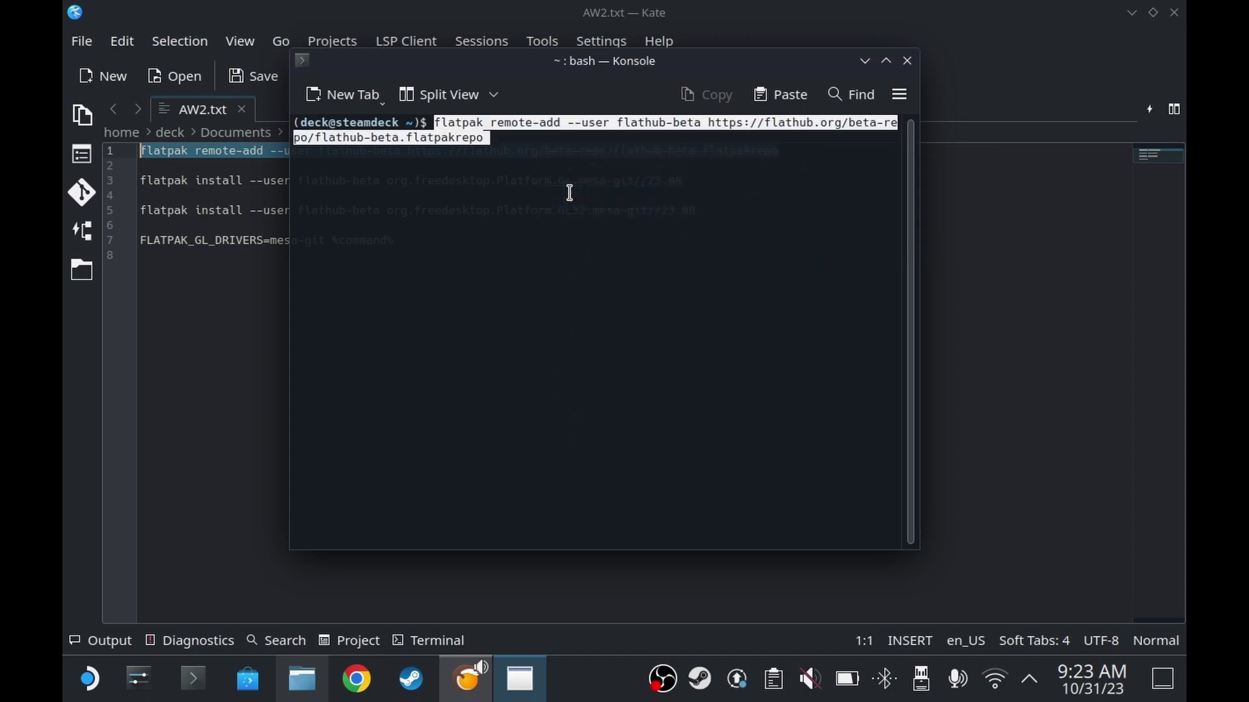
{"action": "key", "text": "Return"}
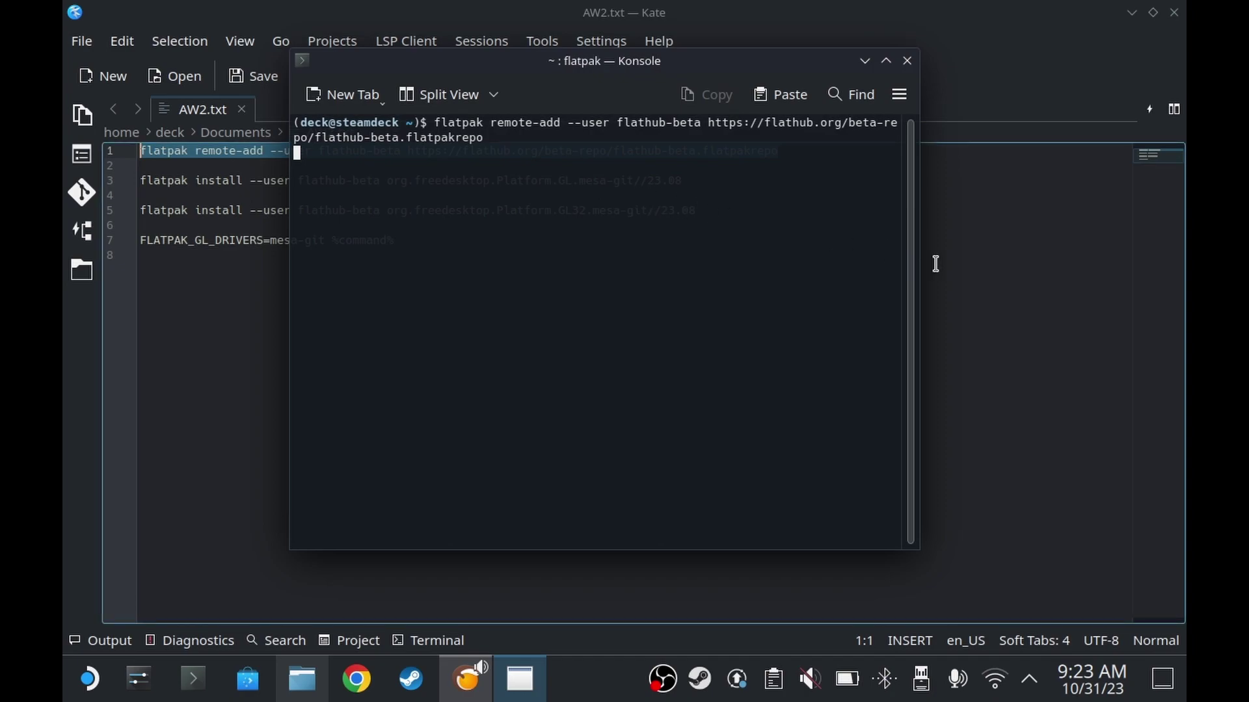
- Copy the GL.mesa-git install command from line 3 of AW2.txt, run it in Konsole and accept the user installation
{"action": "left_click", "coordinate": [989, 197]}
{"action": "left_click_drag", "start_coordinate": [706, 181], "coordinate": [139, 180]}
{"action": "right_click", "coordinate": [187, 186]}
{"action": "left_click", "coordinate": [217, 216]}
{"action": "key", "text": "alt+Tab"}
{"action": "right_click", "coordinate": [489, 199]}
{"action": "left_click", "coordinate": [514, 241]}
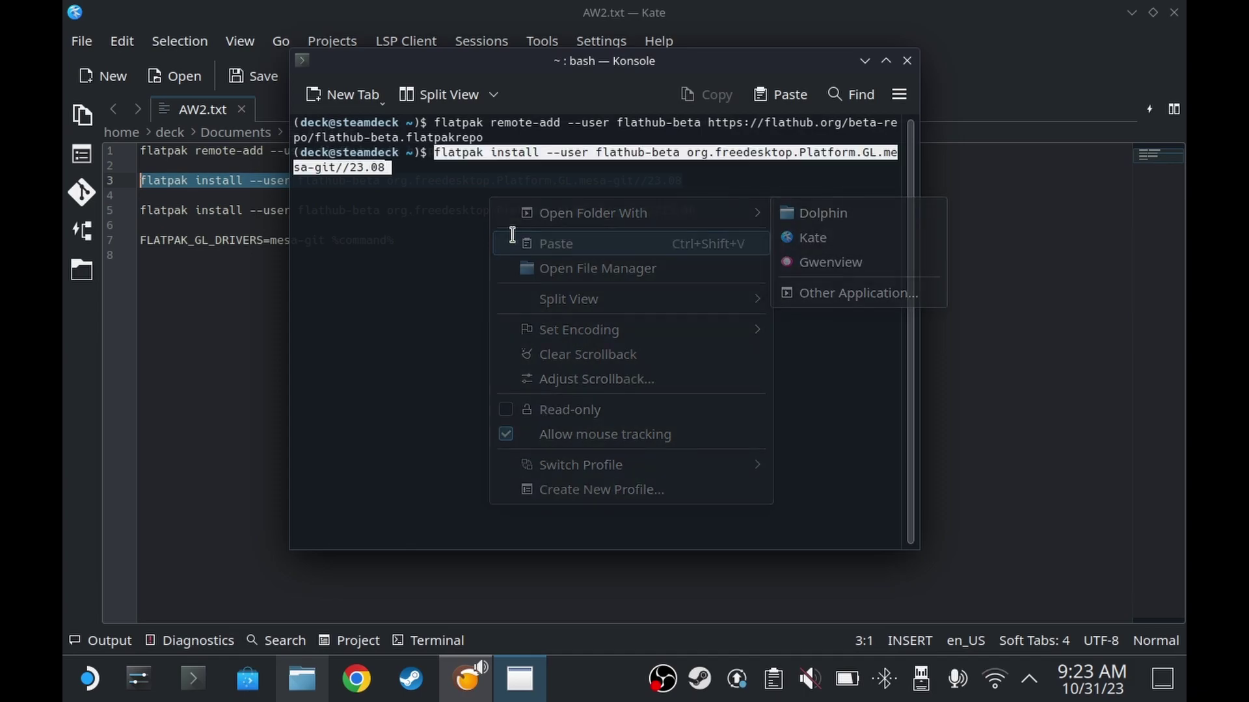
{"action": "key", "text": "Return"}
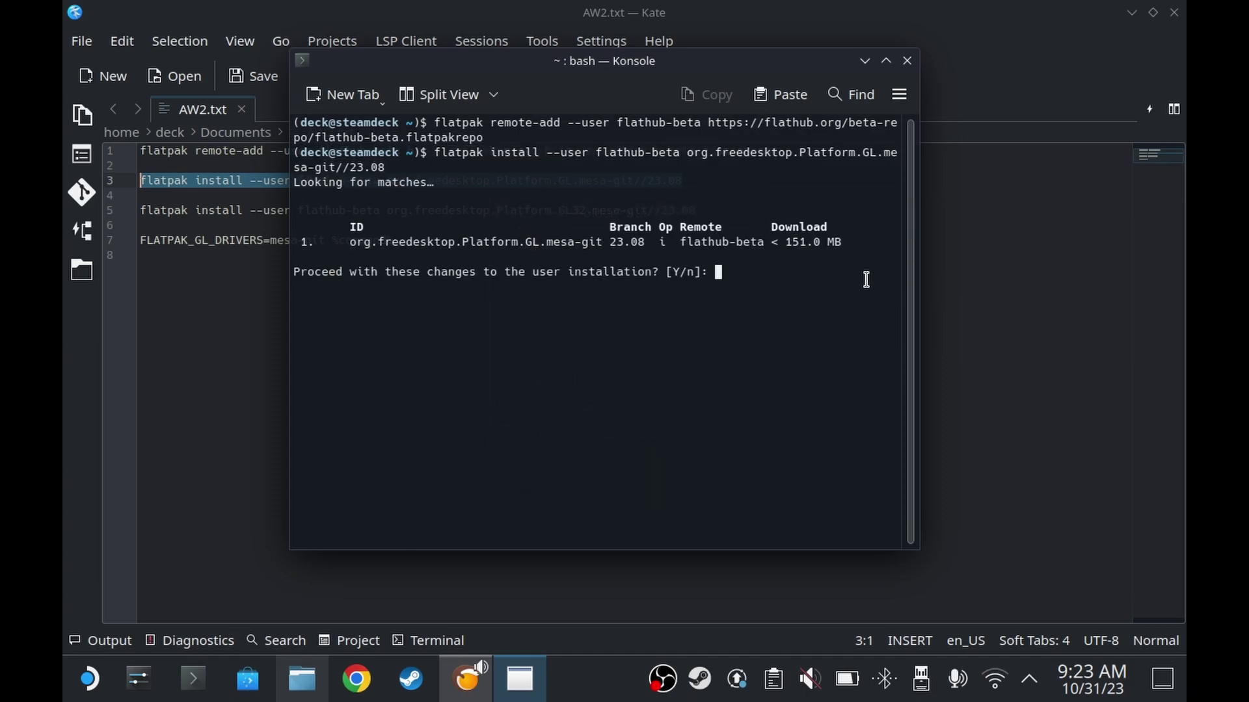
{"action": "key", "text": "Return"}
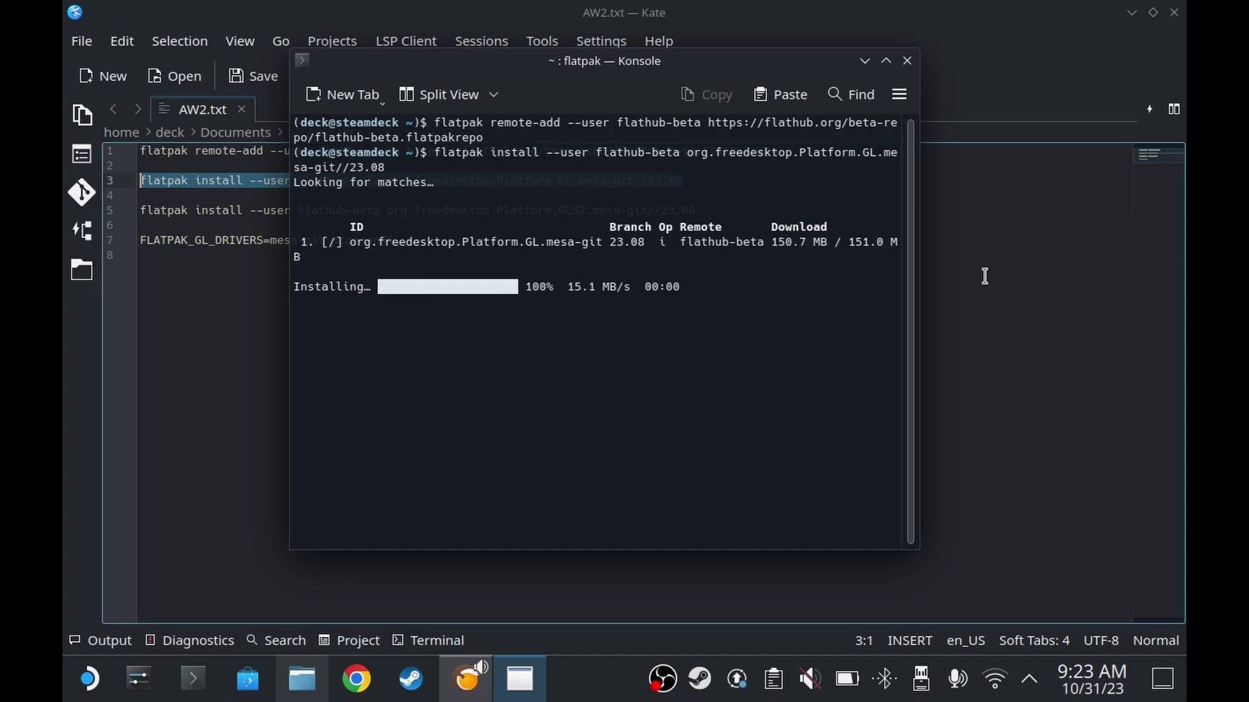
- Copy the GL32.mesa-git install command from line 5 of AW2.txt, run it in Konsole and accept the user installation
{"action": "left_click", "coordinate": [1012, 268]}
{"action": "left_click_drag", "start_coordinate": [698, 210], "coordinate": [120, 215]}
{"action": "right_click", "coordinate": [189, 217]}
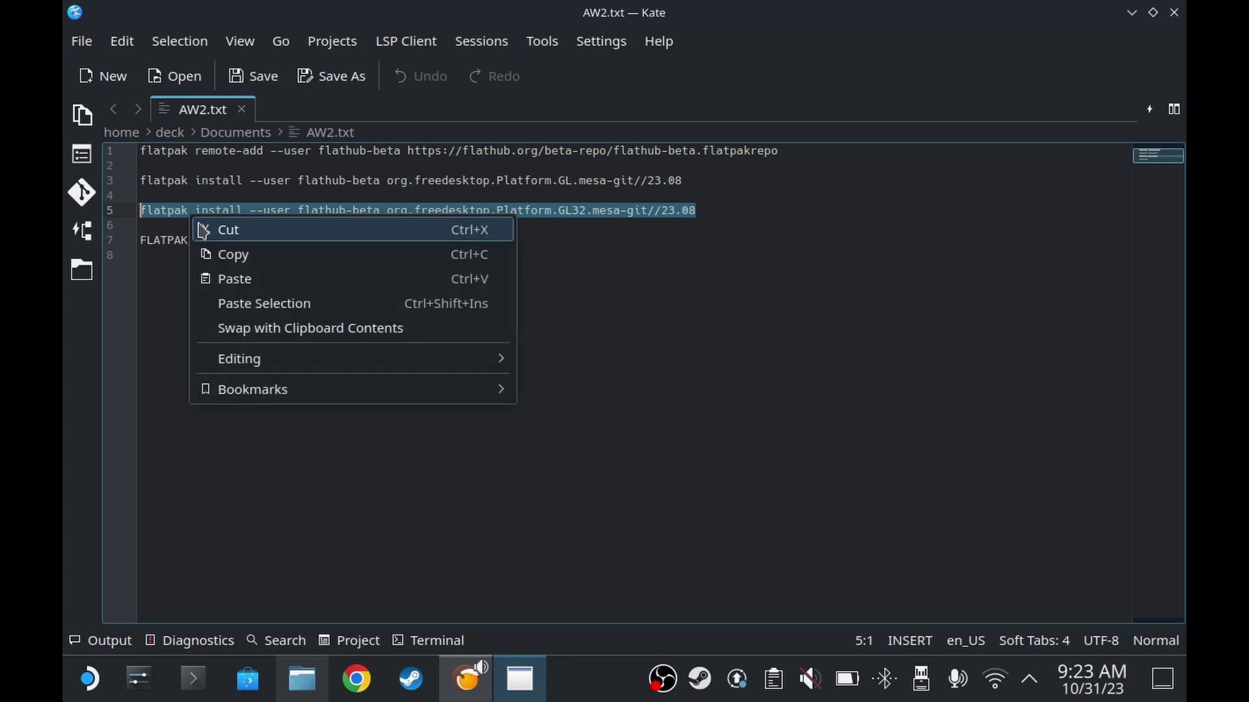
{"action": "left_click", "coordinate": [214, 254]}
{"action": "left_click", "coordinate": [438, 665]}
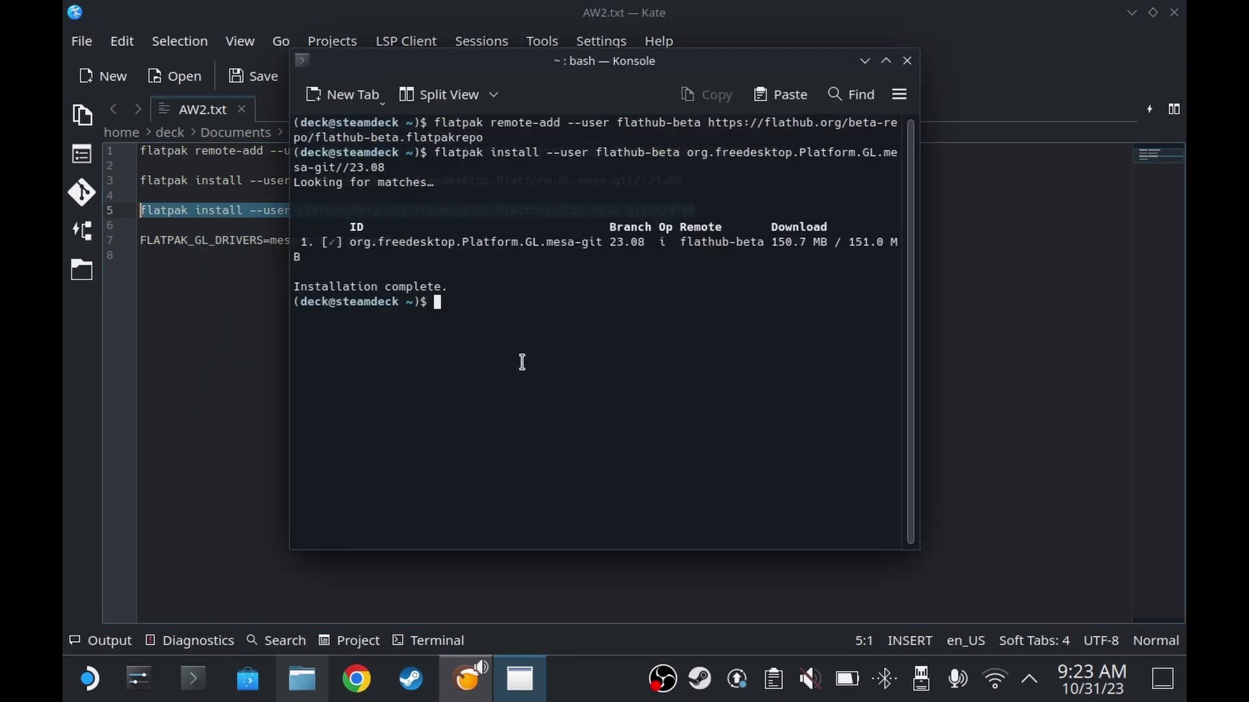
{"action": "right_click", "coordinate": [523, 325]}
{"action": "left_click", "coordinate": [559, 375]}
{"action": "key", "text": "Return"}
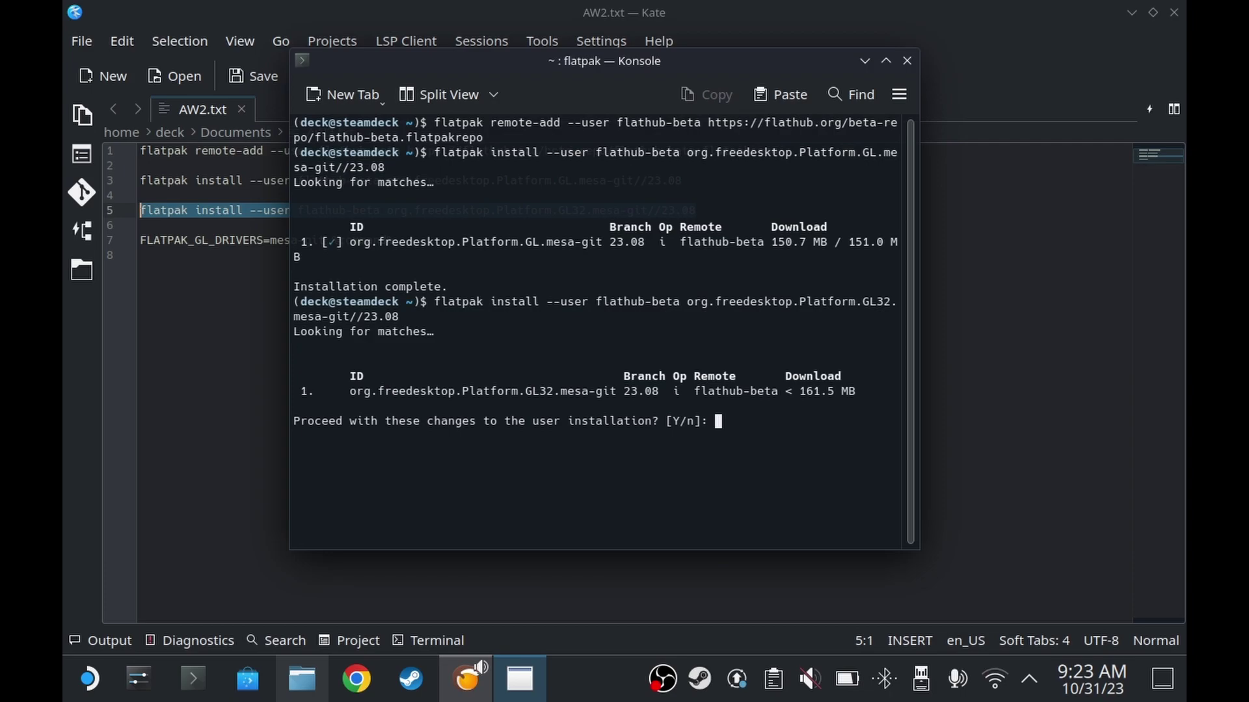
{"action": "key", "text": "Return"}
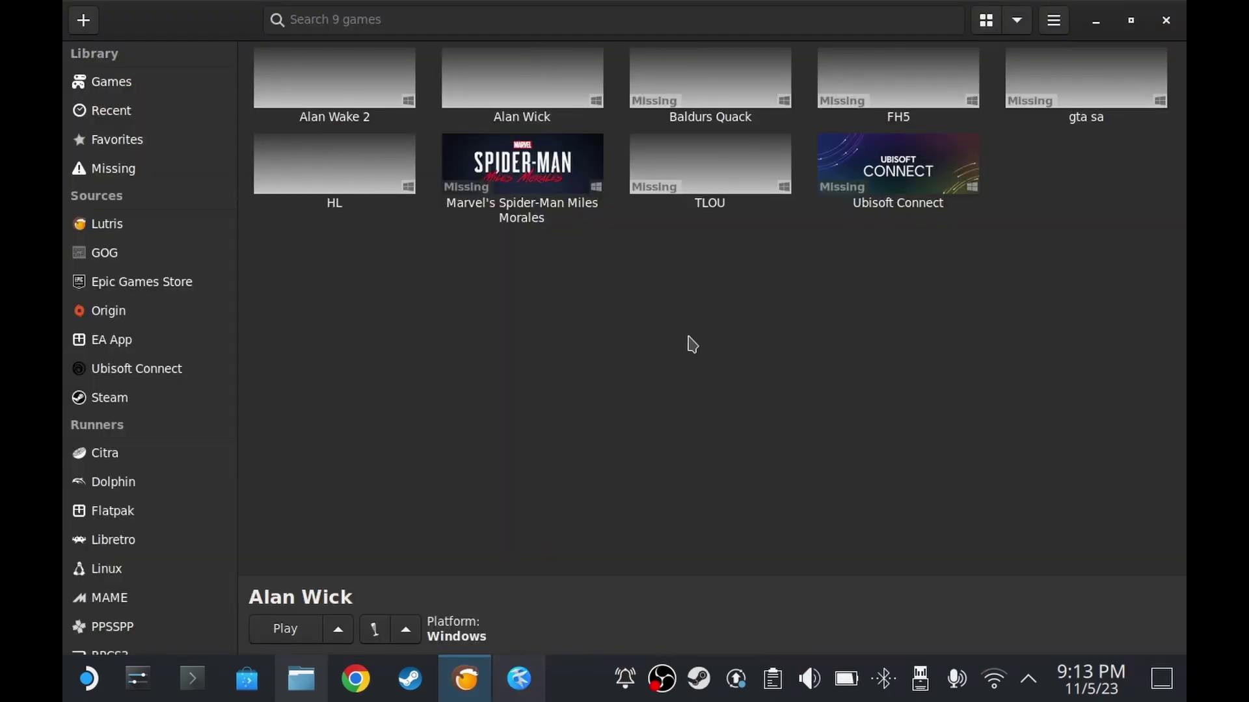
- Create a Steam shortcut for the Alan Wick game from the Lutris library and exit Steam
{"action": "left_click", "coordinate": [546, 82]}
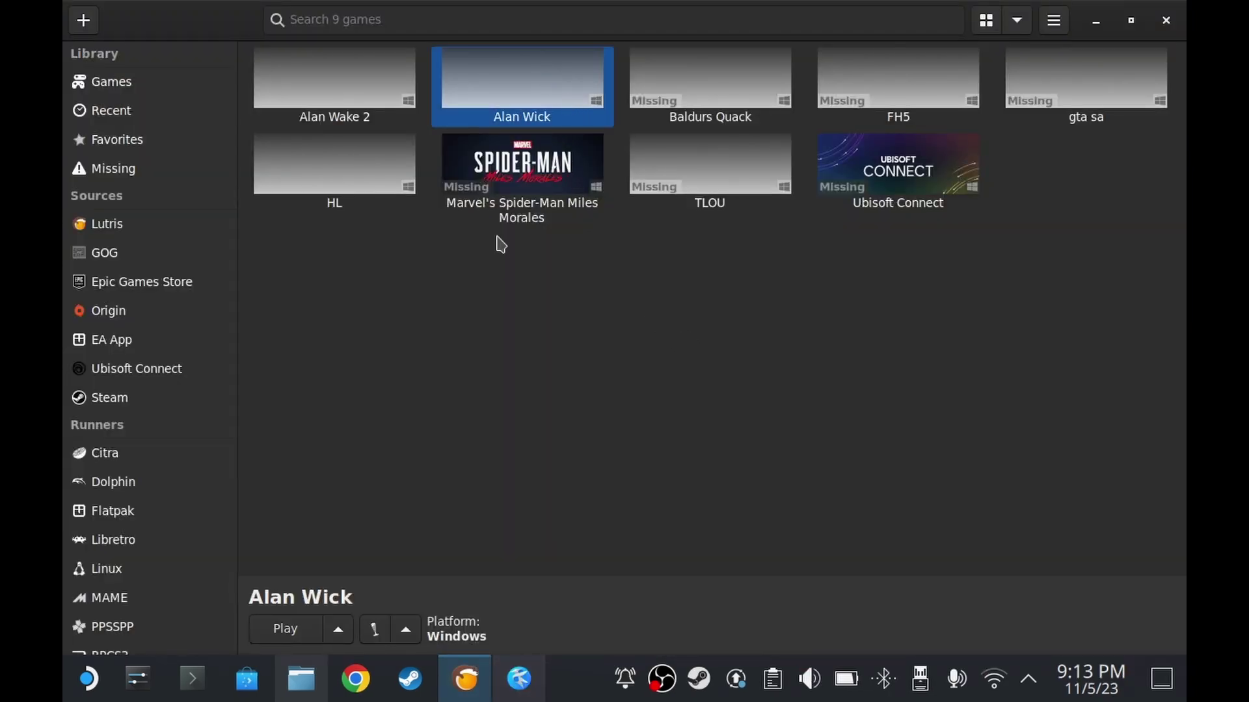
{"action": "right_click", "coordinate": [532, 77]}
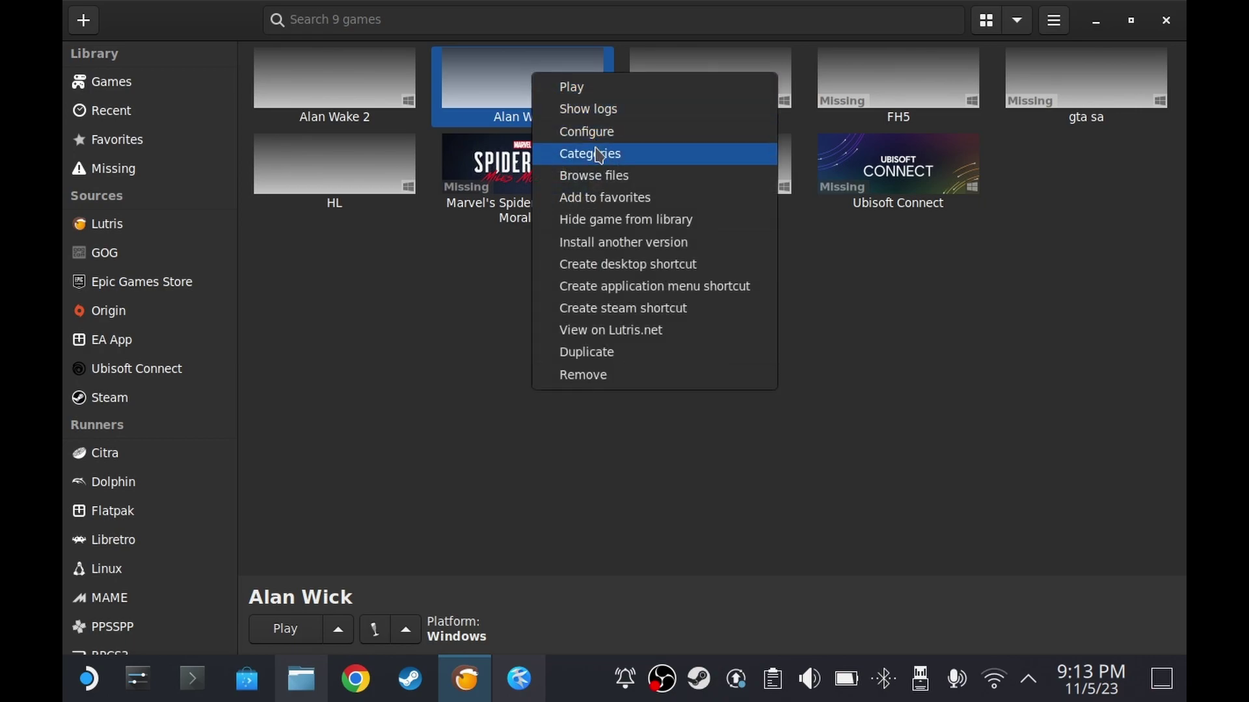
{"action": "left_click", "coordinate": [633, 307]}
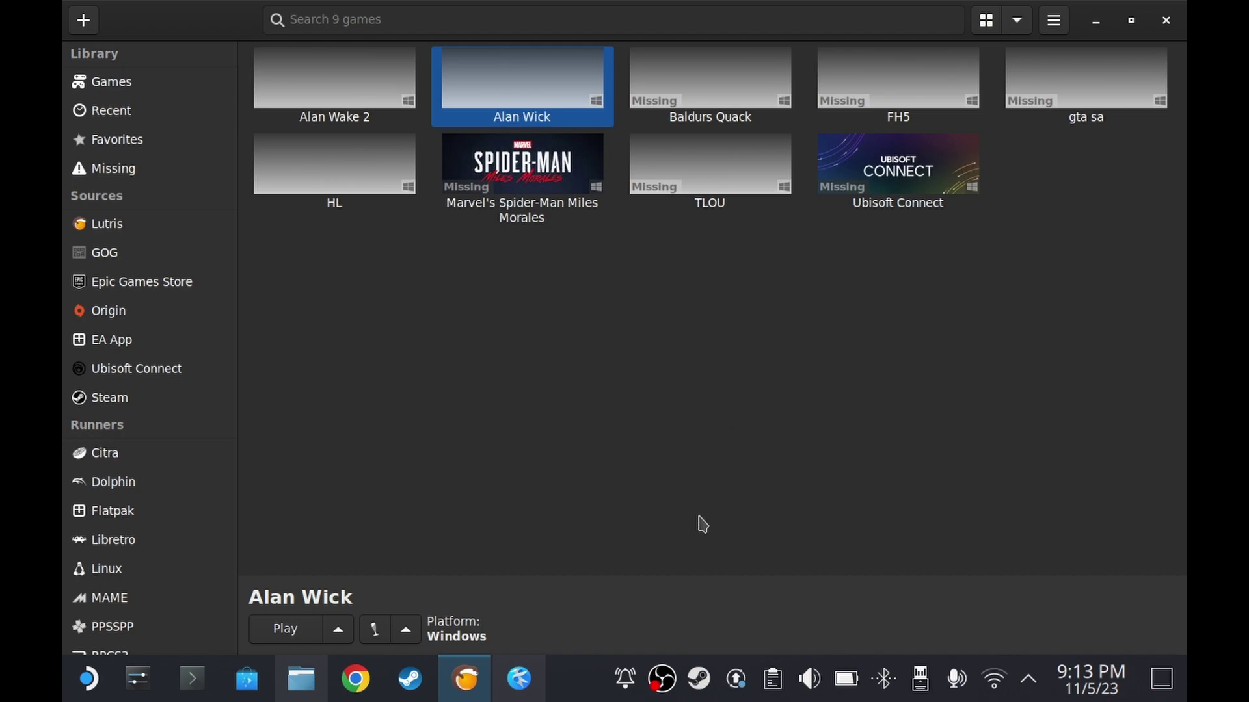
{"action": "right_click", "coordinate": [704, 685]}
{"action": "left_click", "coordinate": [717, 648]}
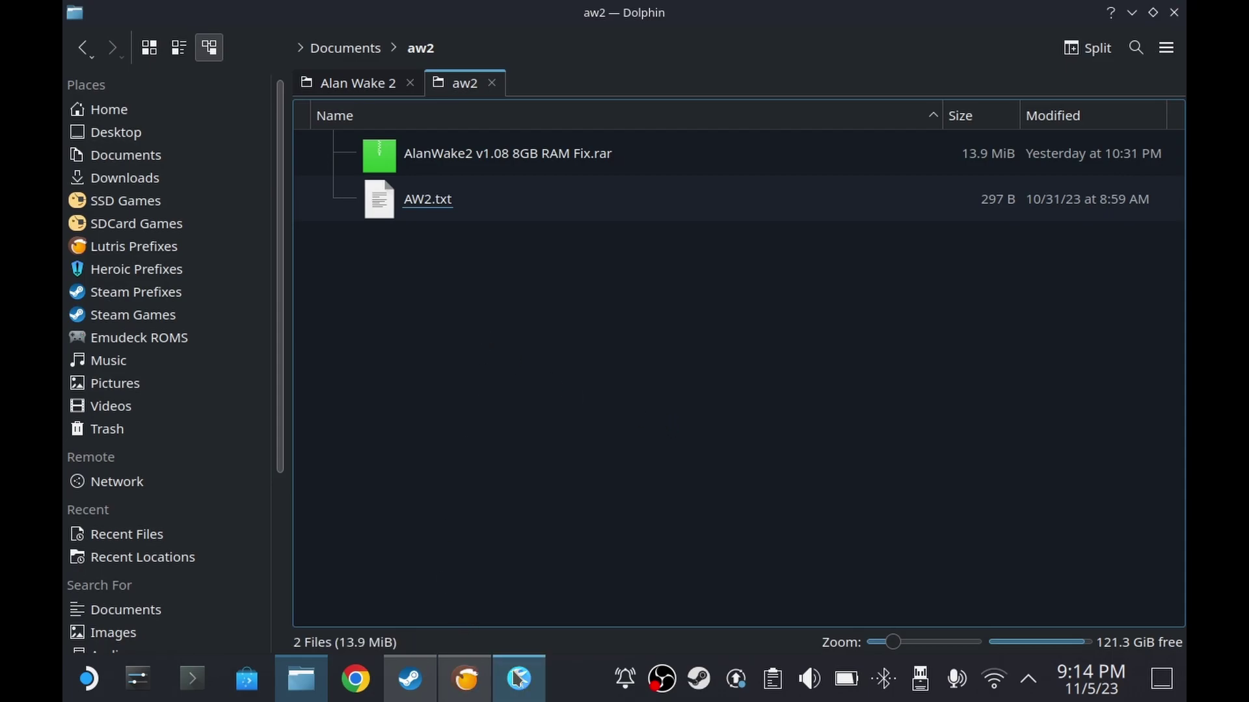
- Switch to AW2.txt in Kate and copy the variable name FLATPAK_GL_DRIVERS from line 7
{"action": "left_click", "coordinate": [519, 679]}
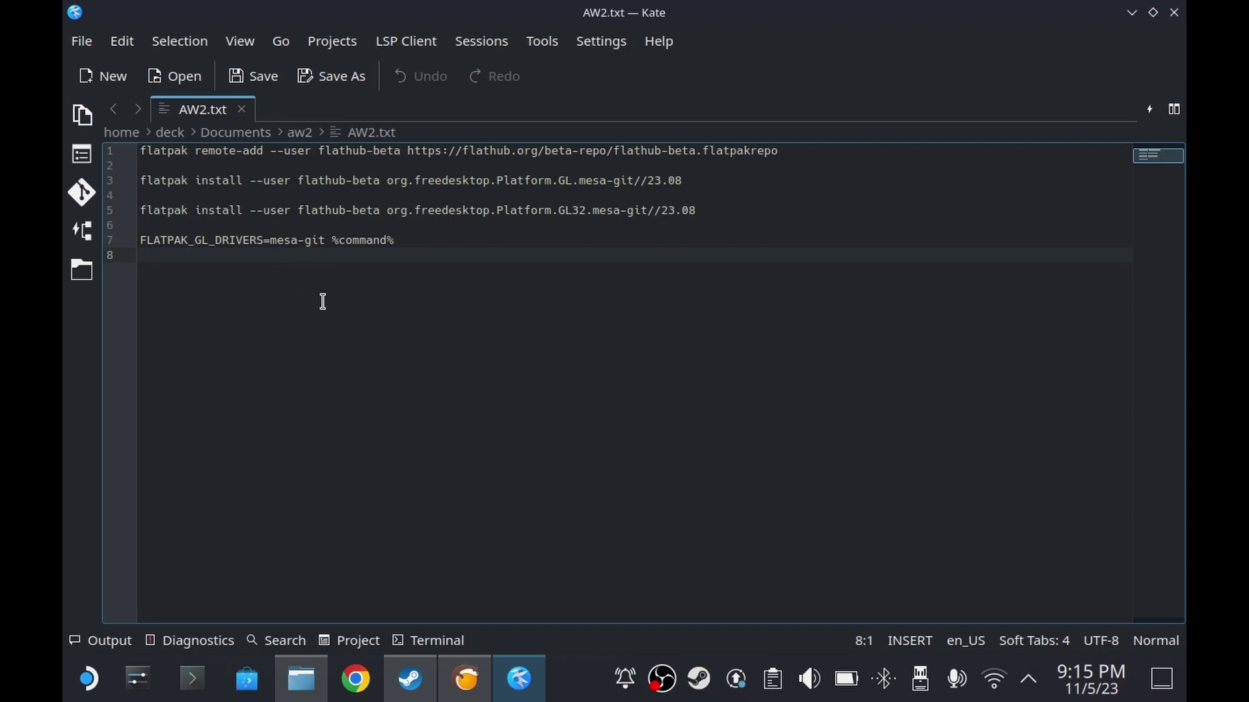
{"action": "left_click_drag", "start_coordinate": [325, 240], "coordinate": [141, 237]}
{"action": "left_click", "coordinate": [212, 253]}
{"action": "left_click_drag", "start_coordinate": [247, 240], "coordinate": [140, 240]}
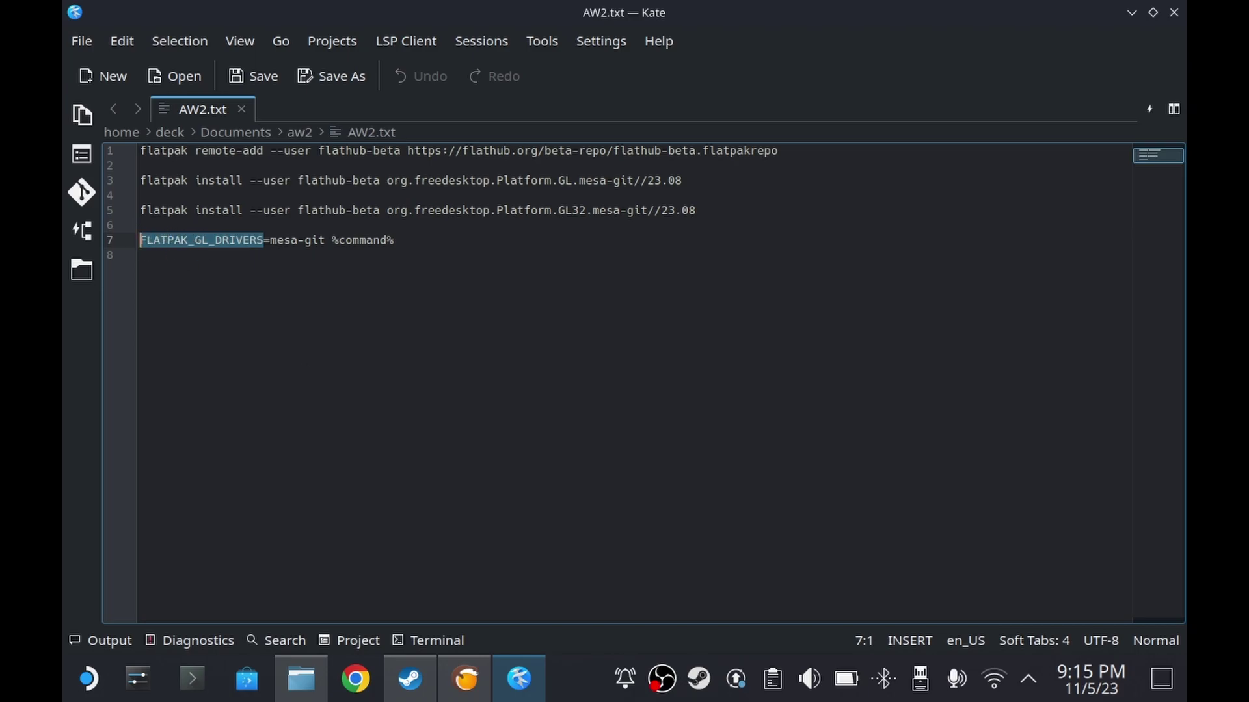
{"action": "right_click", "coordinate": [239, 251]}
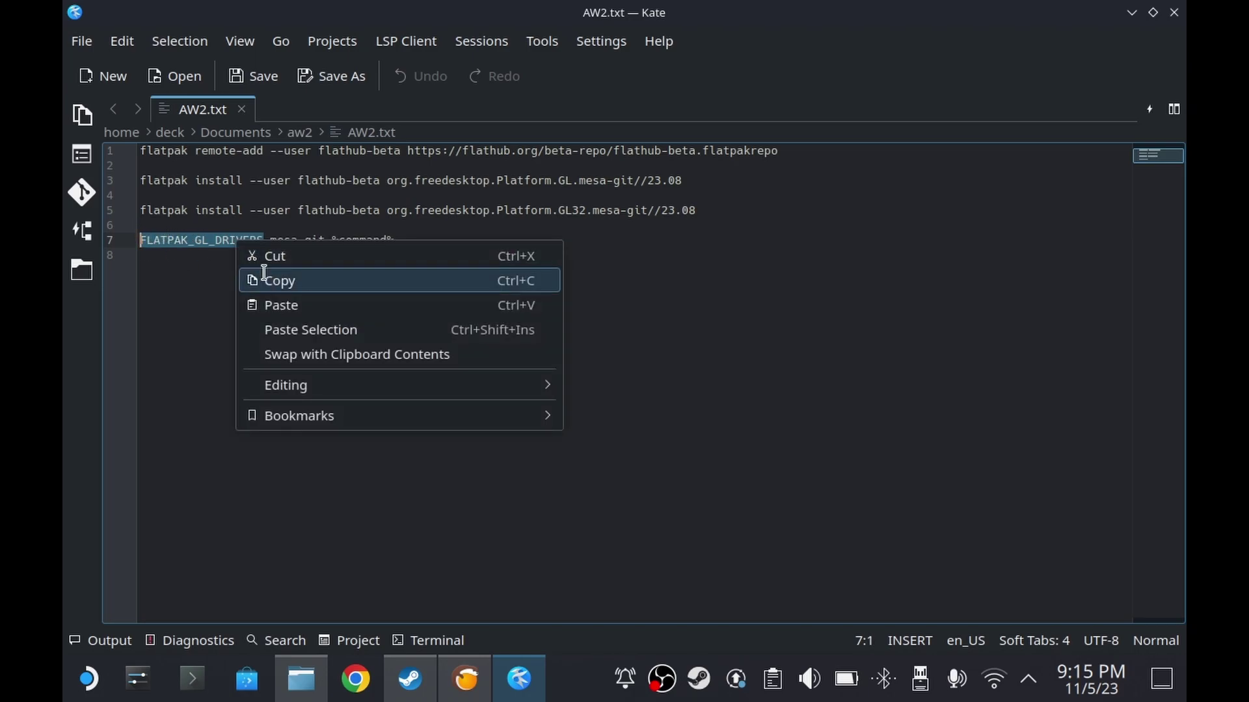
{"action": "left_click", "coordinate": [263, 279]}
- Add an environment variable with the key FLATPAK_GL_DRIVERS to Alan Wick's system options in Lutris
{"action": "left_click", "coordinate": [466, 679]}
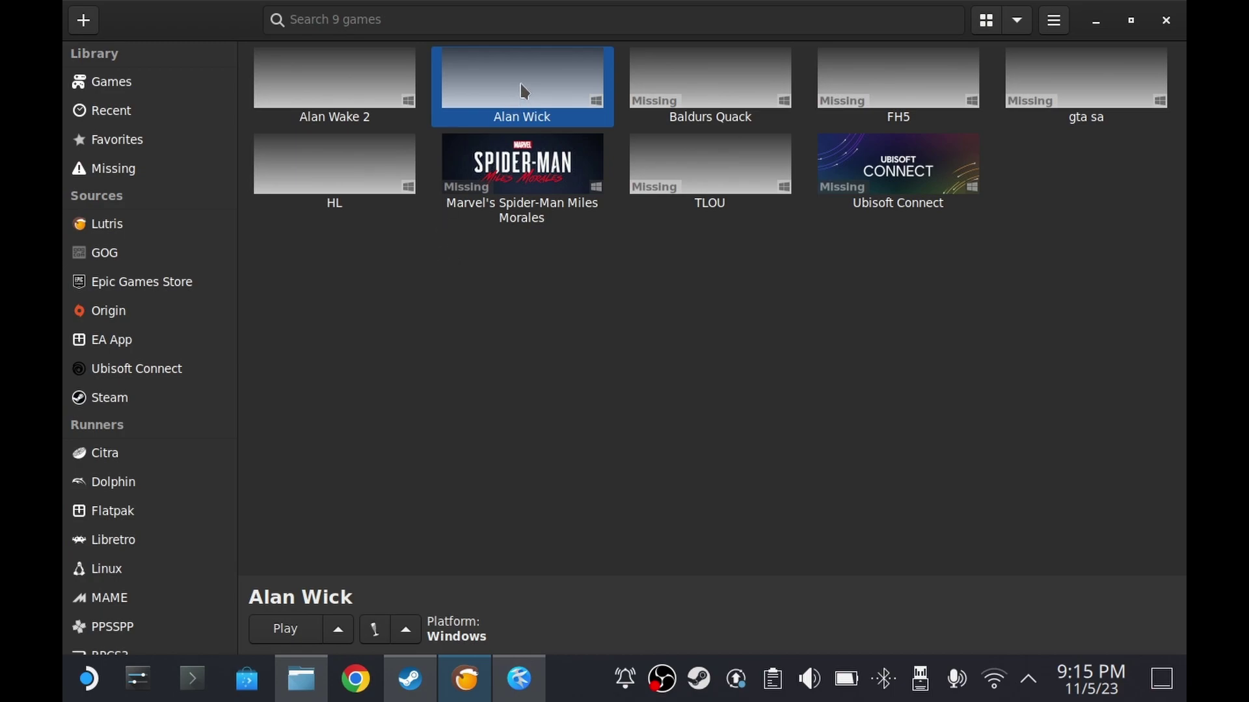
{"action": "left_click", "coordinate": [337, 628]}
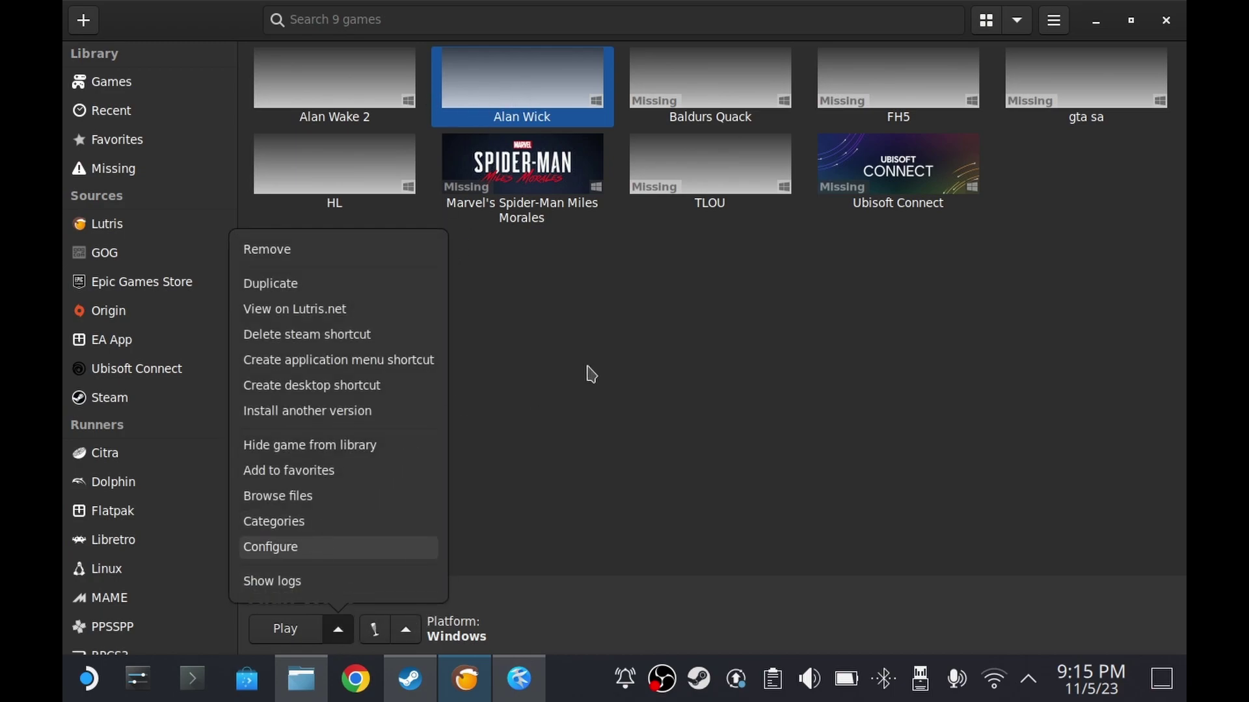
{"action": "left_click", "coordinate": [270, 547]}
{"action": "left_click", "coordinate": [624, 98]}
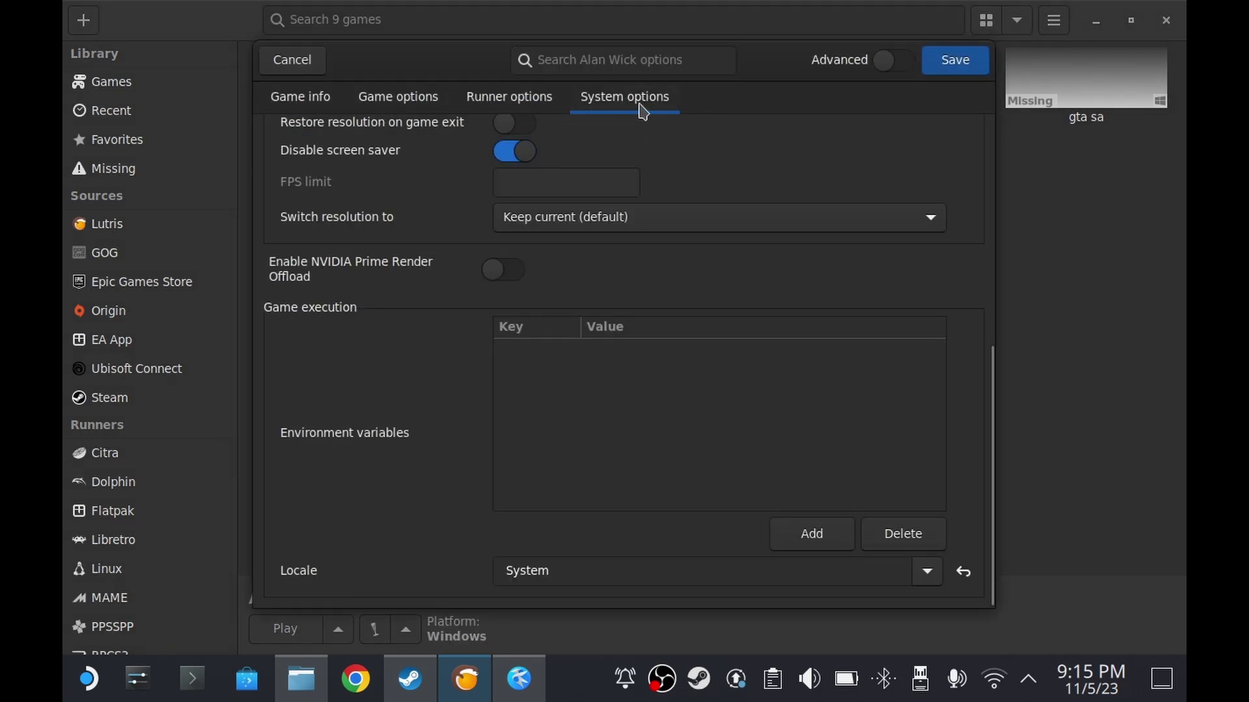
{"action": "left_click", "coordinate": [797, 544]}
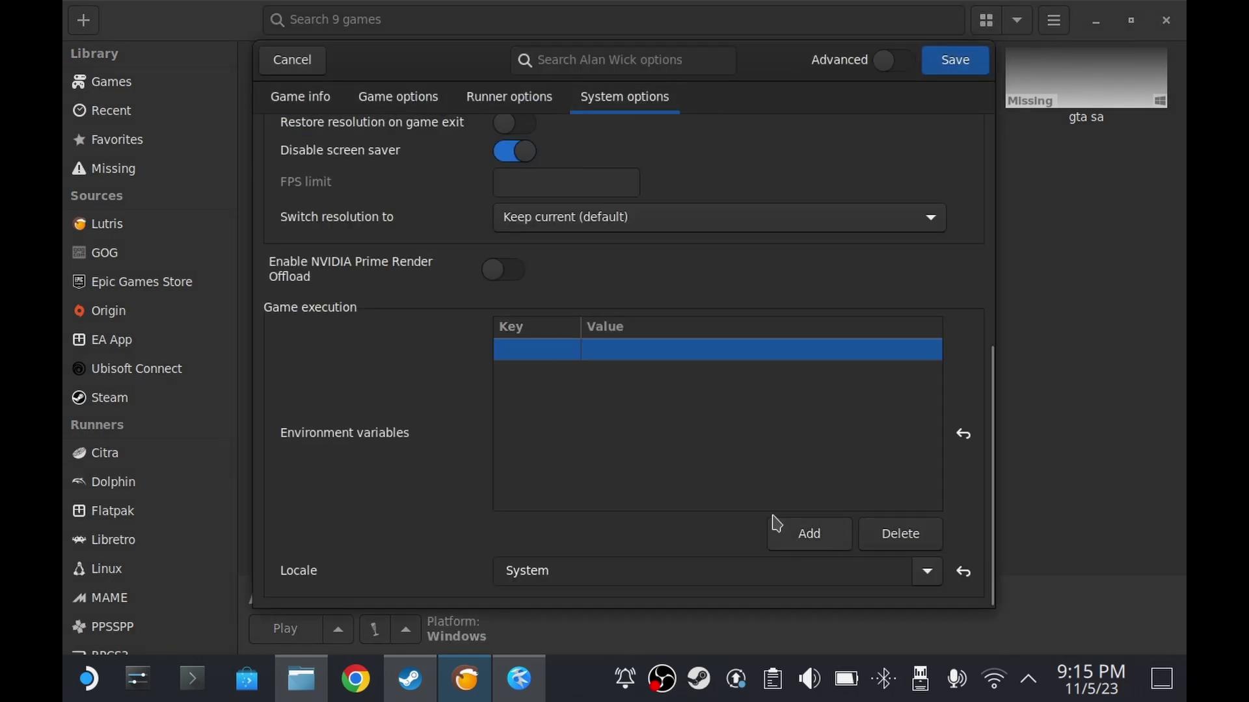
{"action": "left_click", "coordinate": [528, 351]}
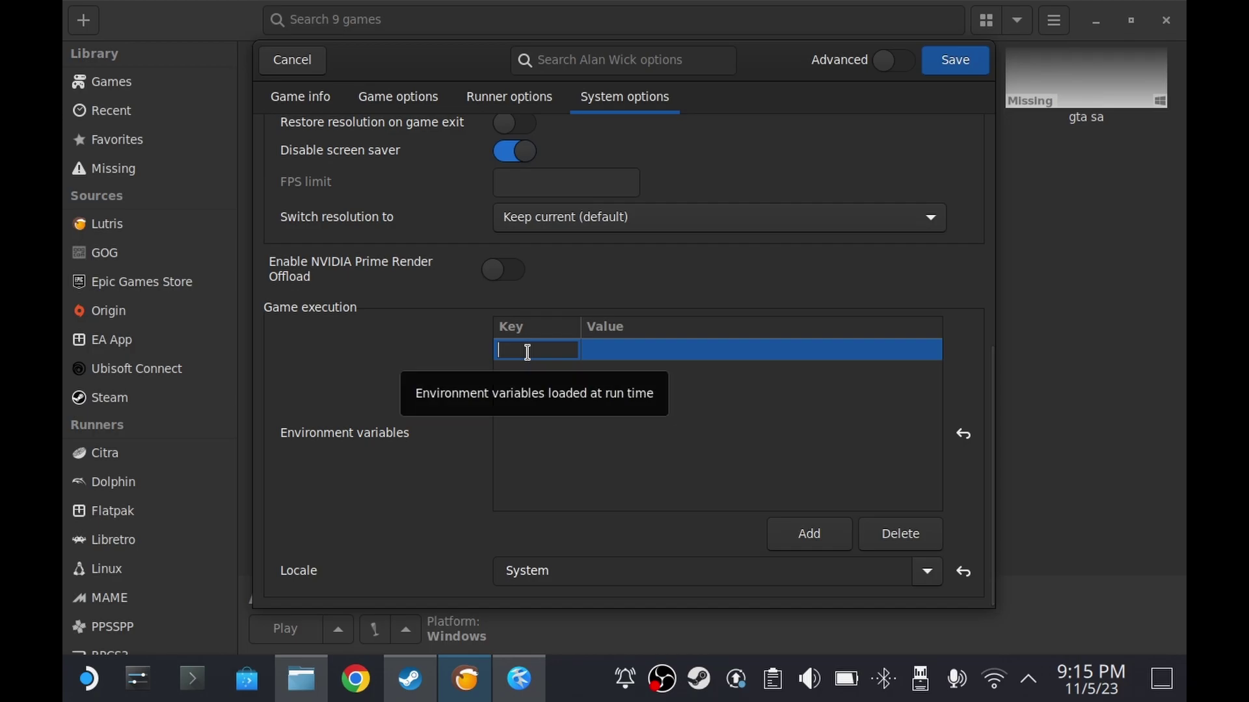
{"action": "key", "text": "ctrl+v"}
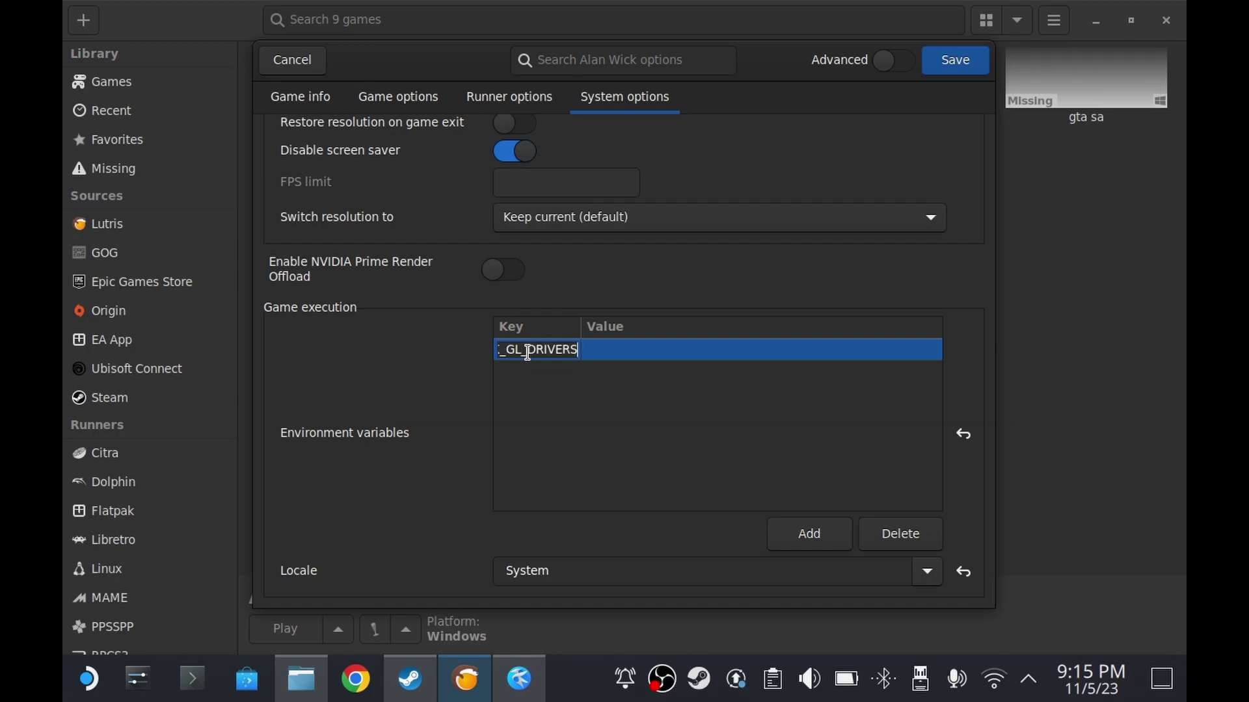
{"action": "key", "text": "Return"}
- Copy the value mesa-git from line 7 of AW2.txt in Kate
{"action": "left_click", "coordinate": [519, 679]}
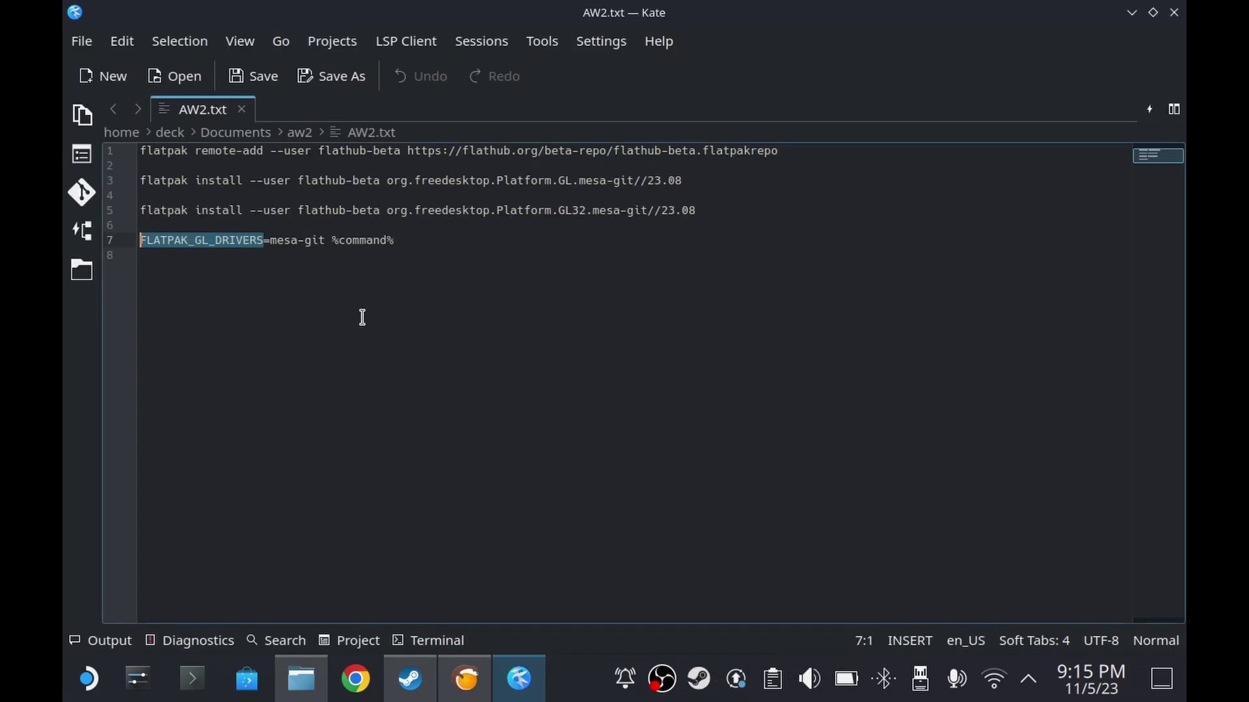
{"action": "left_click_drag", "start_coordinate": [269, 245], "coordinate": [325, 237]}
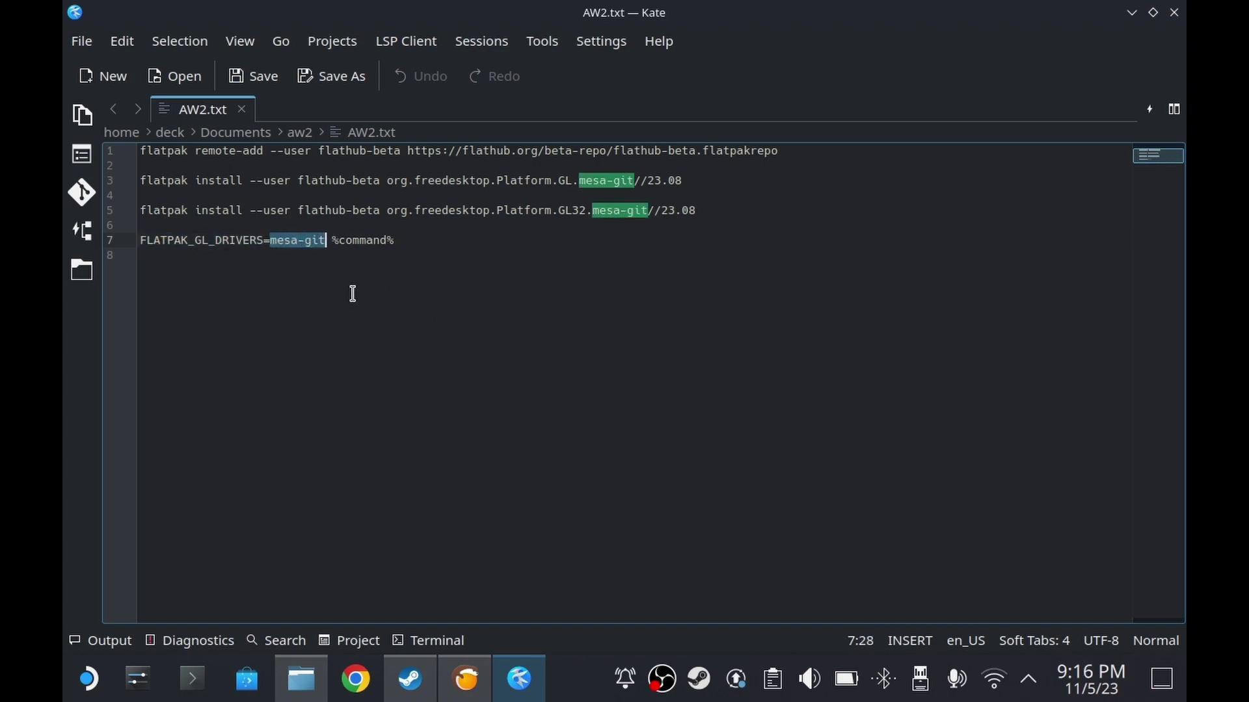
{"action": "right_click", "coordinate": [300, 243]}
{"action": "left_click", "coordinate": [333, 279]}
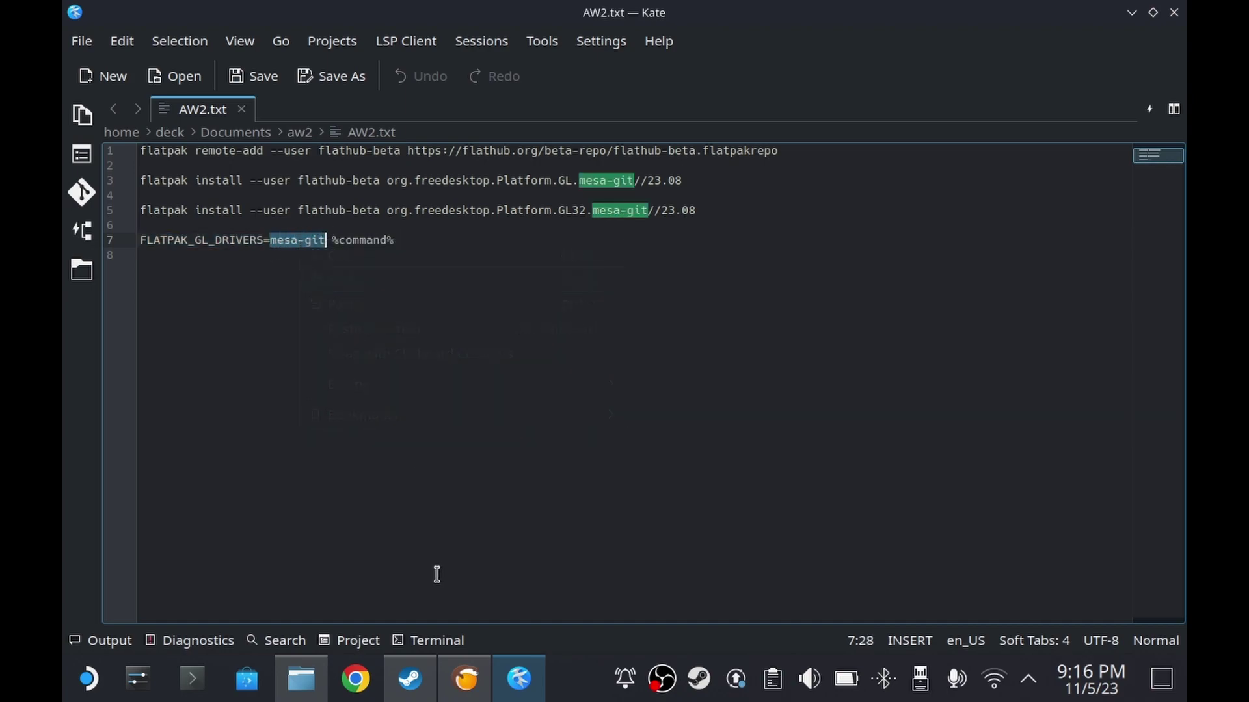
- Set the FLATPAK_GL_DRIVERS variable's value to mesa-git in Alan Wick's Lutris configuration and save it
{"action": "left_click", "coordinate": [464, 681]}
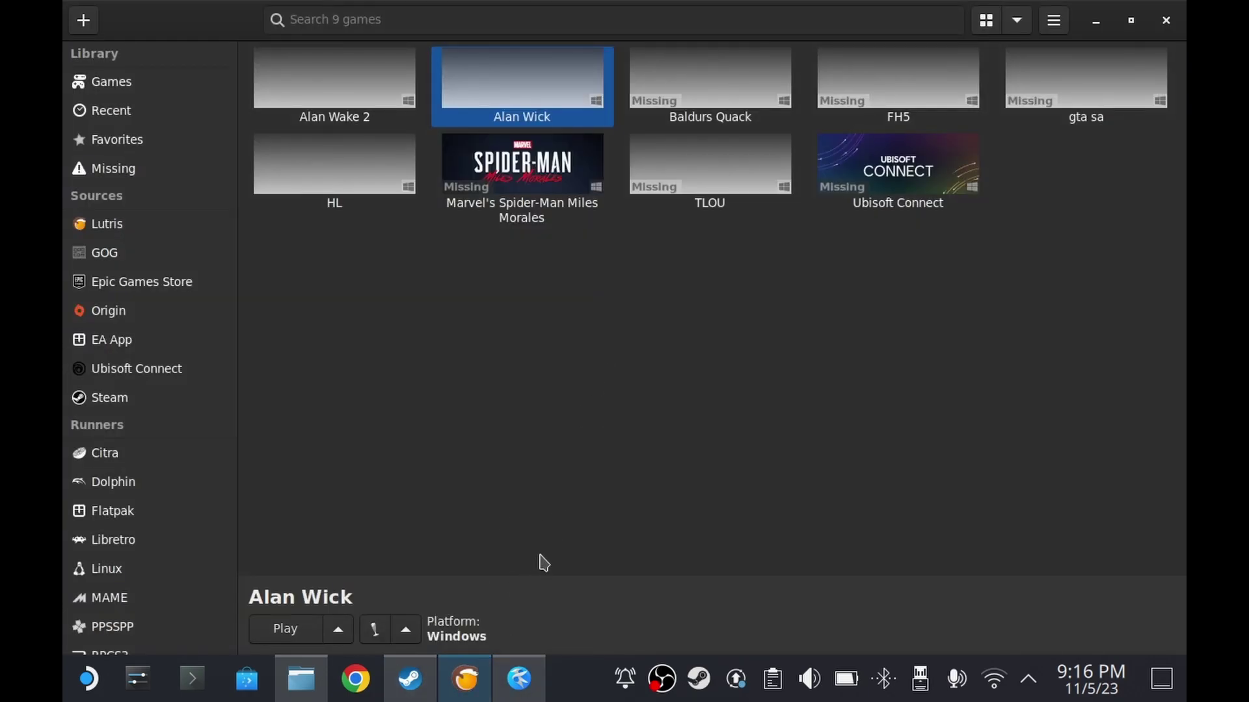
{"action": "right_click", "coordinate": [517, 99]}
{"action": "left_click", "coordinate": [572, 154]}
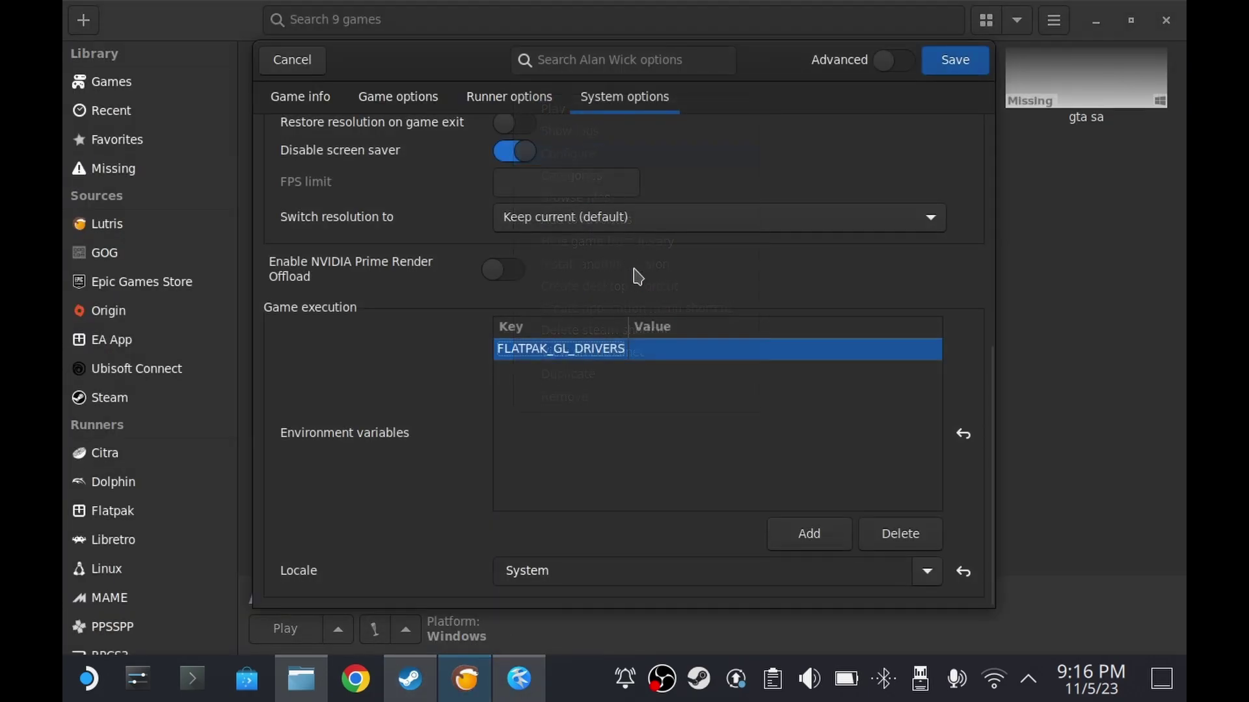
{"action": "left_click", "coordinate": [711, 356]}
{"action": "right_click", "coordinate": [674, 351]}
{"action": "left_click", "coordinate": [709, 406]}
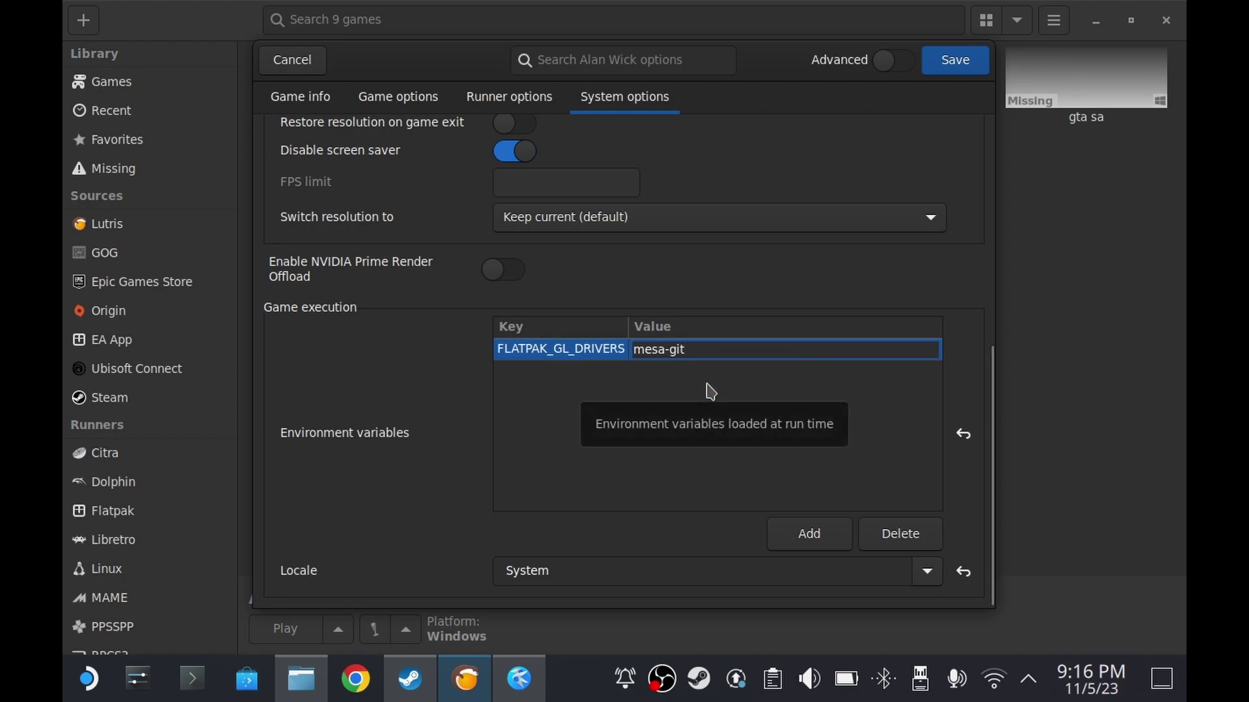
{"action": "key", "text": "Return"}
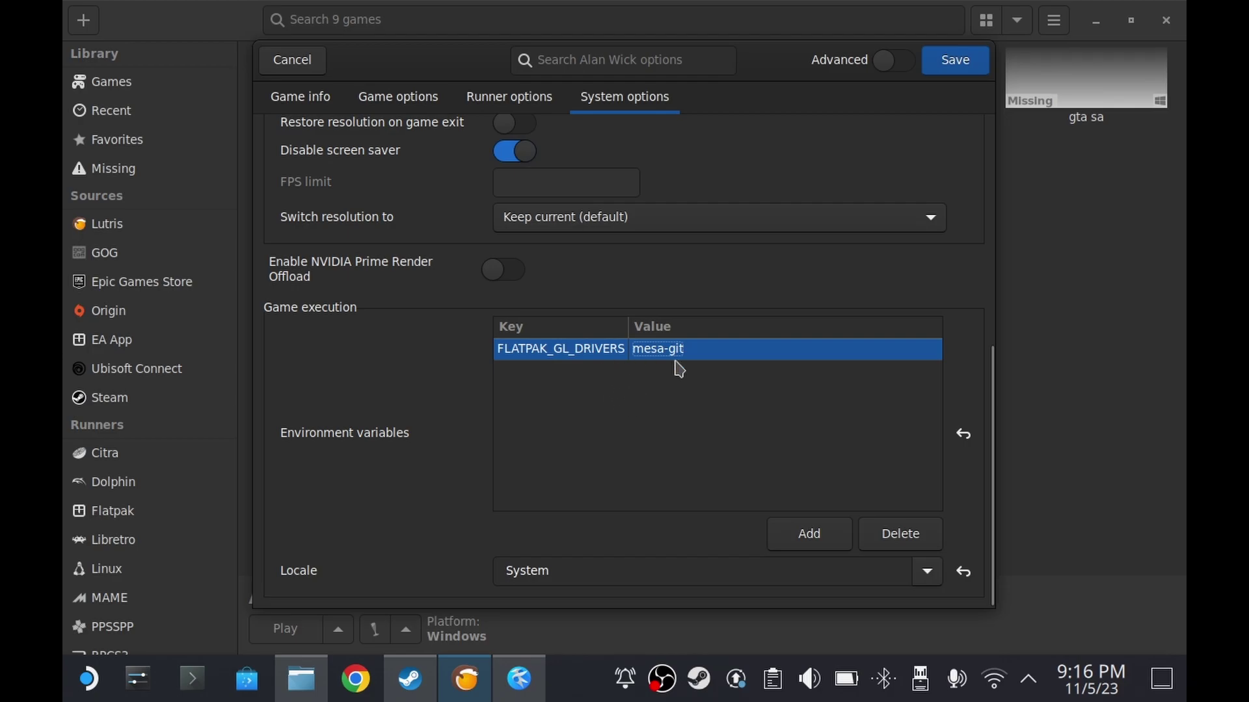
{"action": "left_click", "coordinate": [952, 71]}
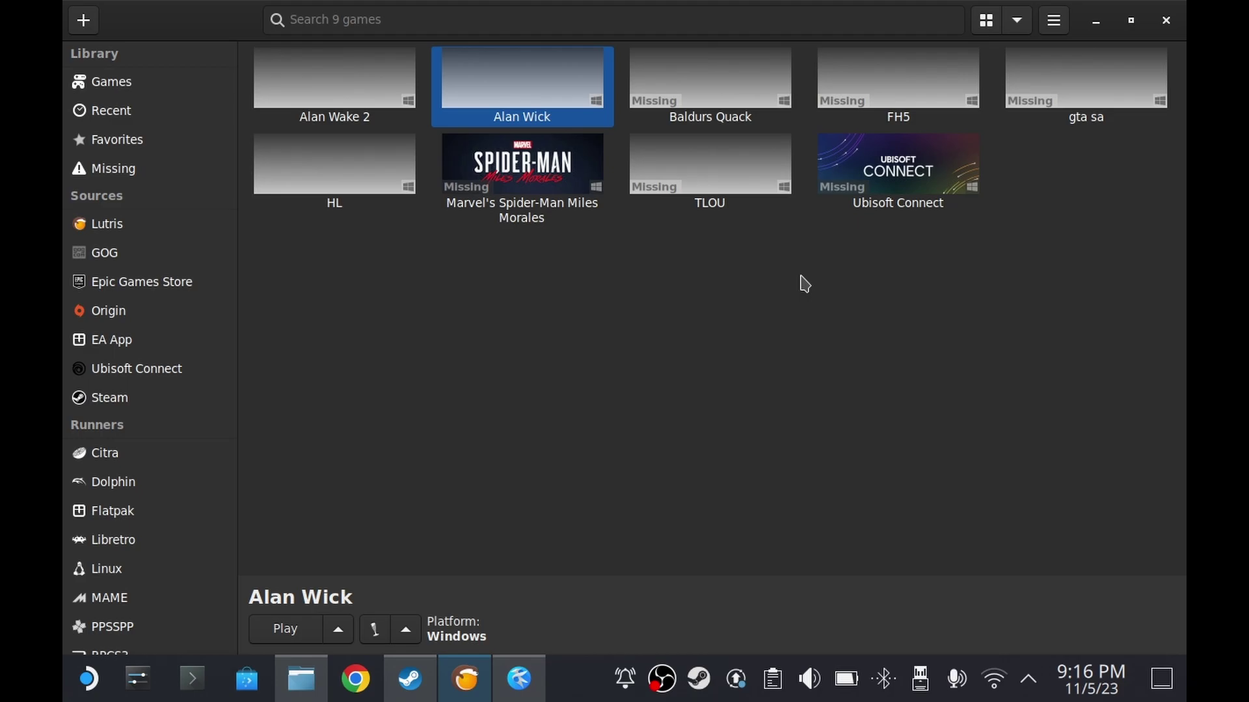
- Reopen Alan Wick's system options and delete the FLATPAK_GL_DRIVERS environment variable
{"action": "right_click", "coordinate": [531, 87]}
{"action": "left_click", "coordinate": [566, 130]}
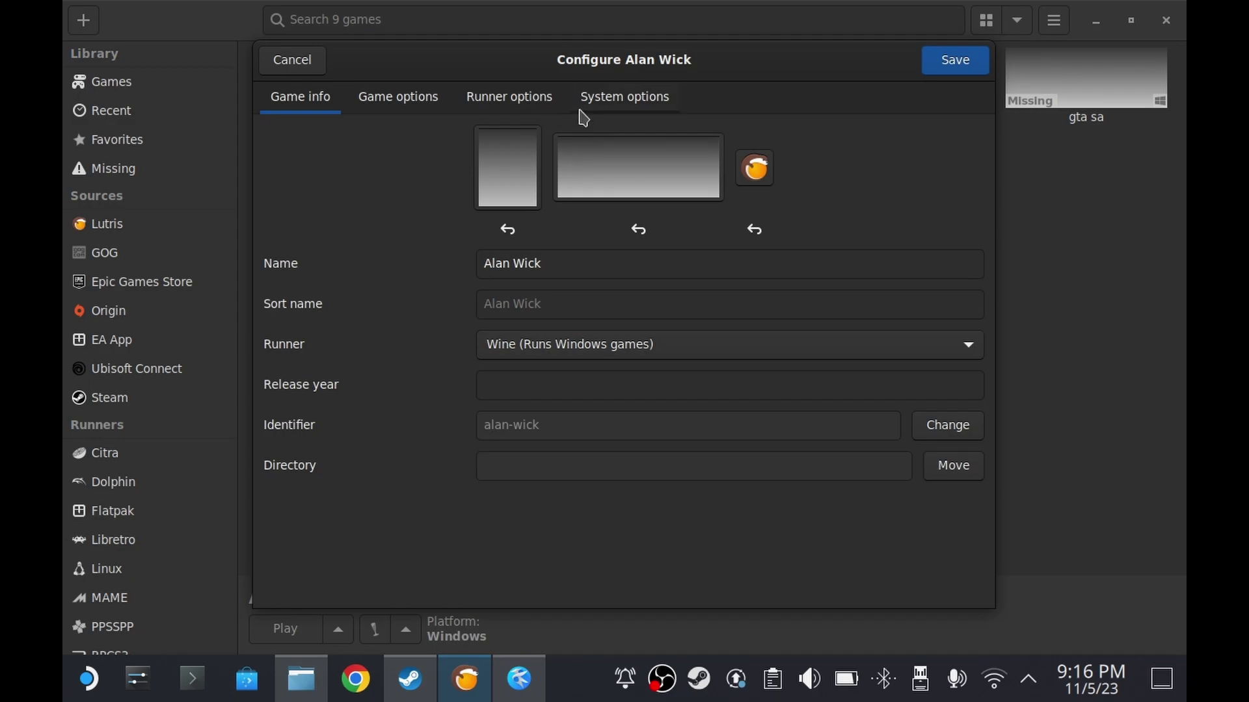
{"action": "left_click", "coordinate": [579, 106]}
{"action": "scroll", "coordinate": [811, 404], "scroll_direction": "down", "scroll_amount": 3}
{"action": "scroll", "coordinate": [811, 403], "scroll_direction": "down", "scroll_amount": 5}
{"action": "left_click", "coordinate": [808, 349]}
{"action": "left_click", "coordinate": [900, 534]}
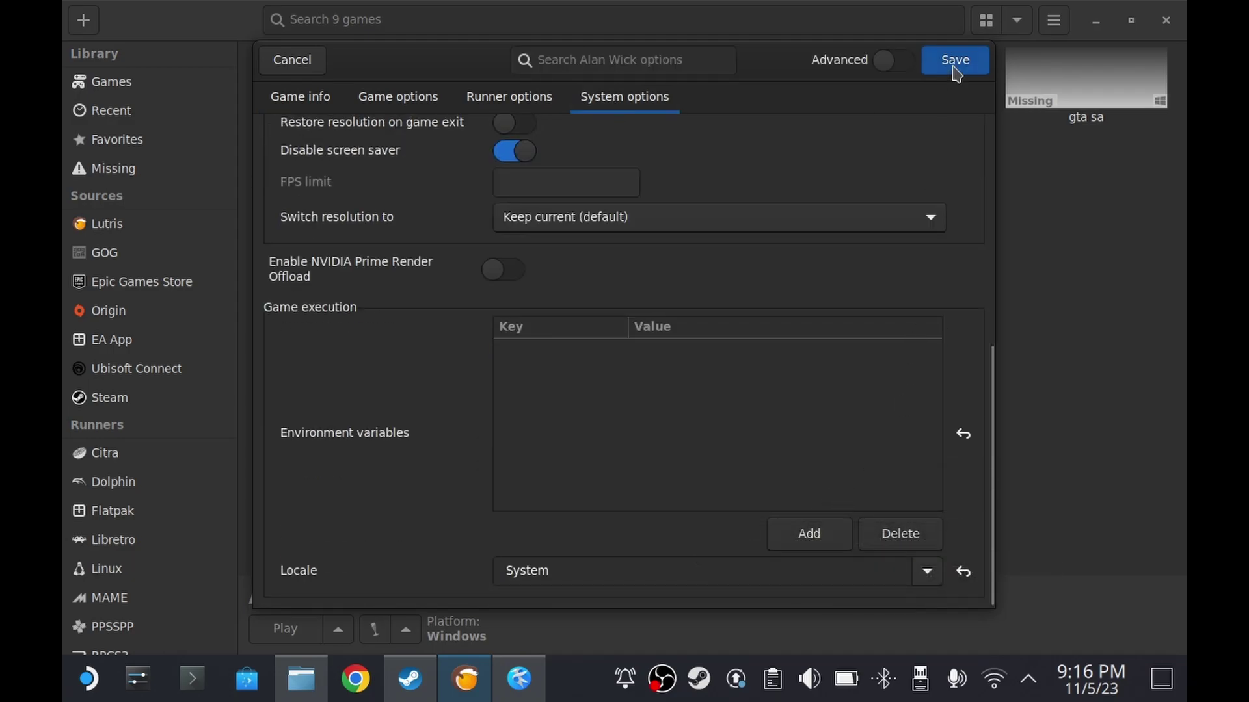
- Switch to AW2.txt in Kate and copy all of line 7, FLATPAK_GL_DRIVERS=mesa-git %command%
{"action": "left_click", "coordinate": [301, 678]}
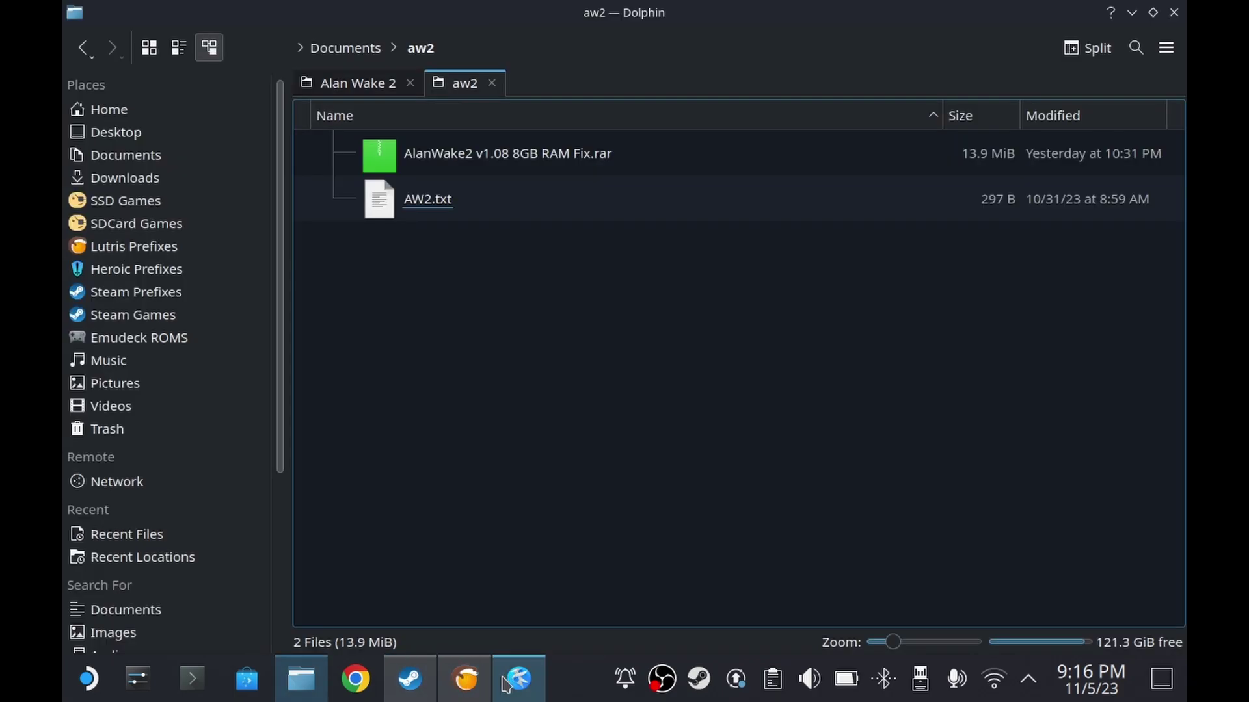
{"action": "left_click", "coordinate": [518, 678]}
{"action": "left_click_drag", "start_coordinate": [416, 246], "coordinate": [130, 244]}
{"action": "right_click", "coordinate": [208, 248]}
{"action": "left_click", "coordinate": [241, 286]}
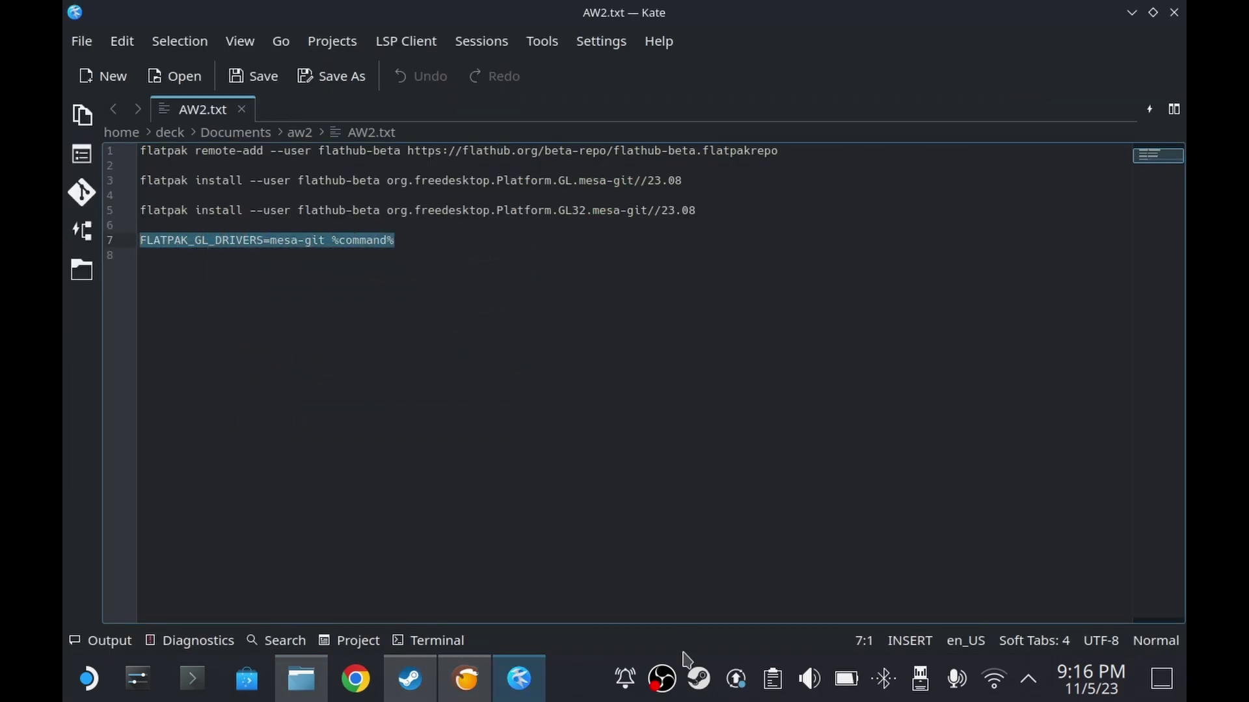
- Switch to Steam and insert FLATPAK_GL_DRIVERS=mesa-git %command% in front of the existing launch options in Alan Wick's shortcut properties
{"action": "left_click", "coordinate": [410, 678]}
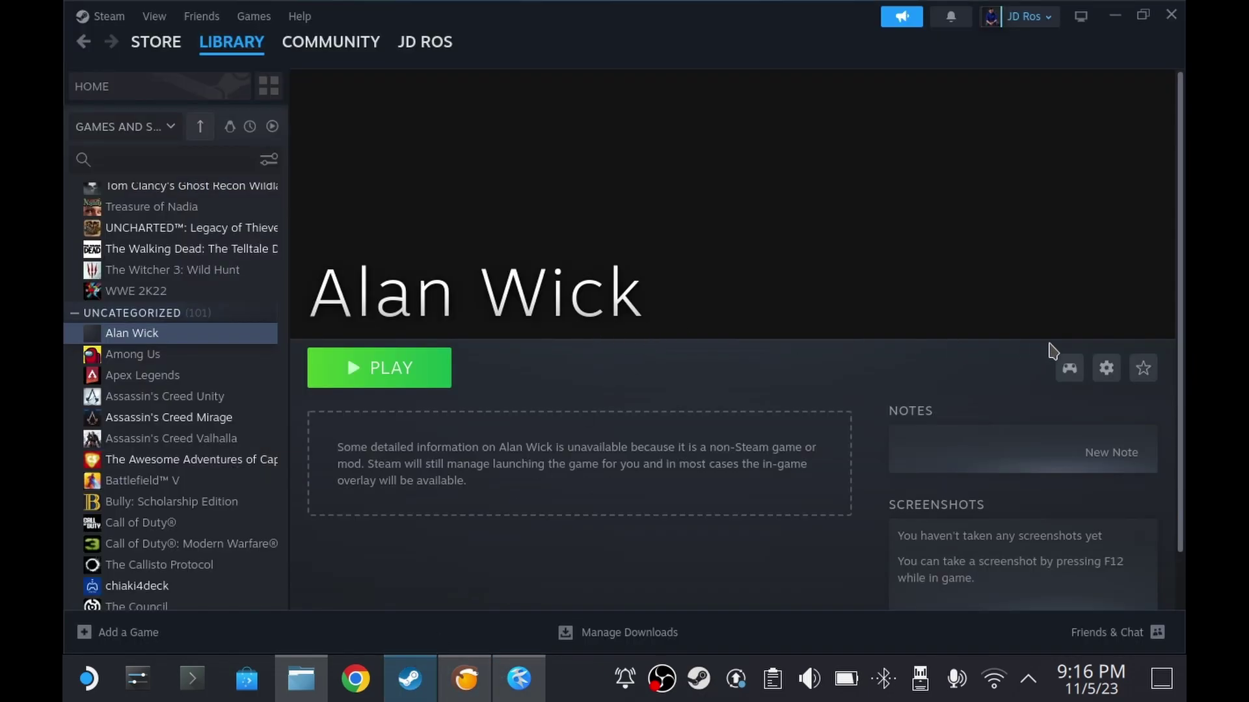
{"action": "left_click", "coordinate": [1106, 368]}
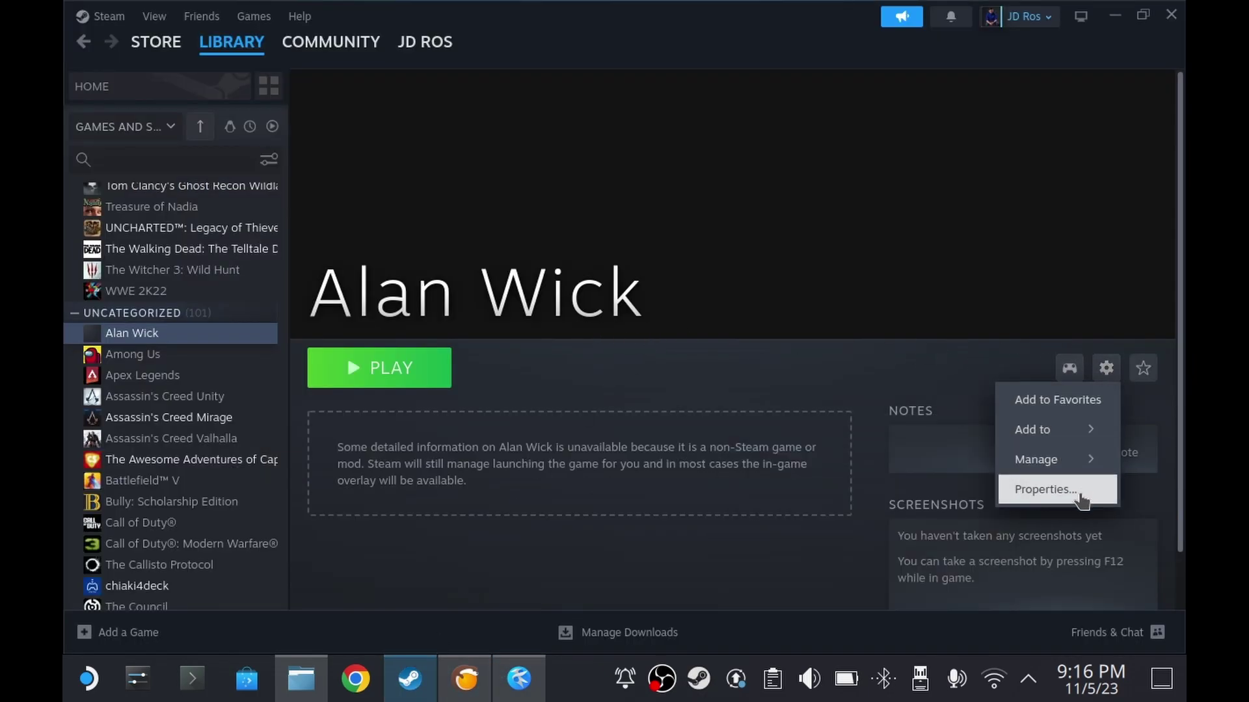
{"action": "left_click", "coordinate": [1041, 490]}
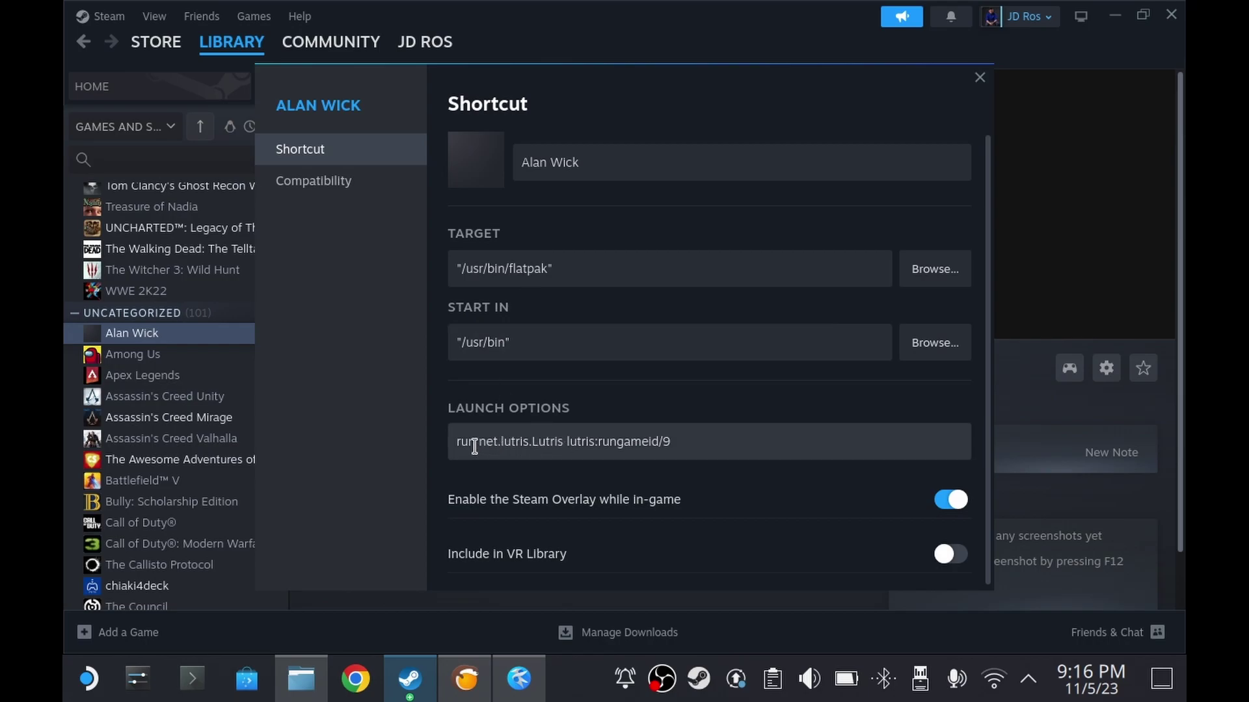
{"action": "left_click", "coordinate": [461, 443]}
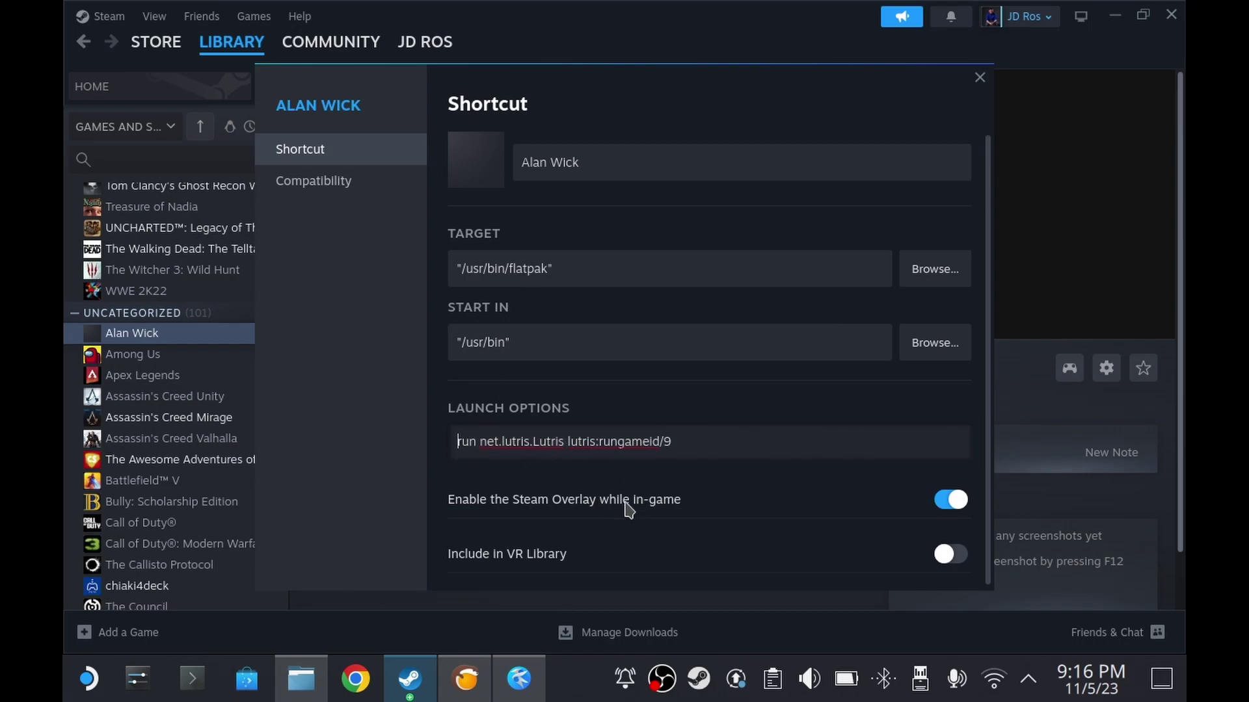
{"action": "key", "text": "ctrl+v"}
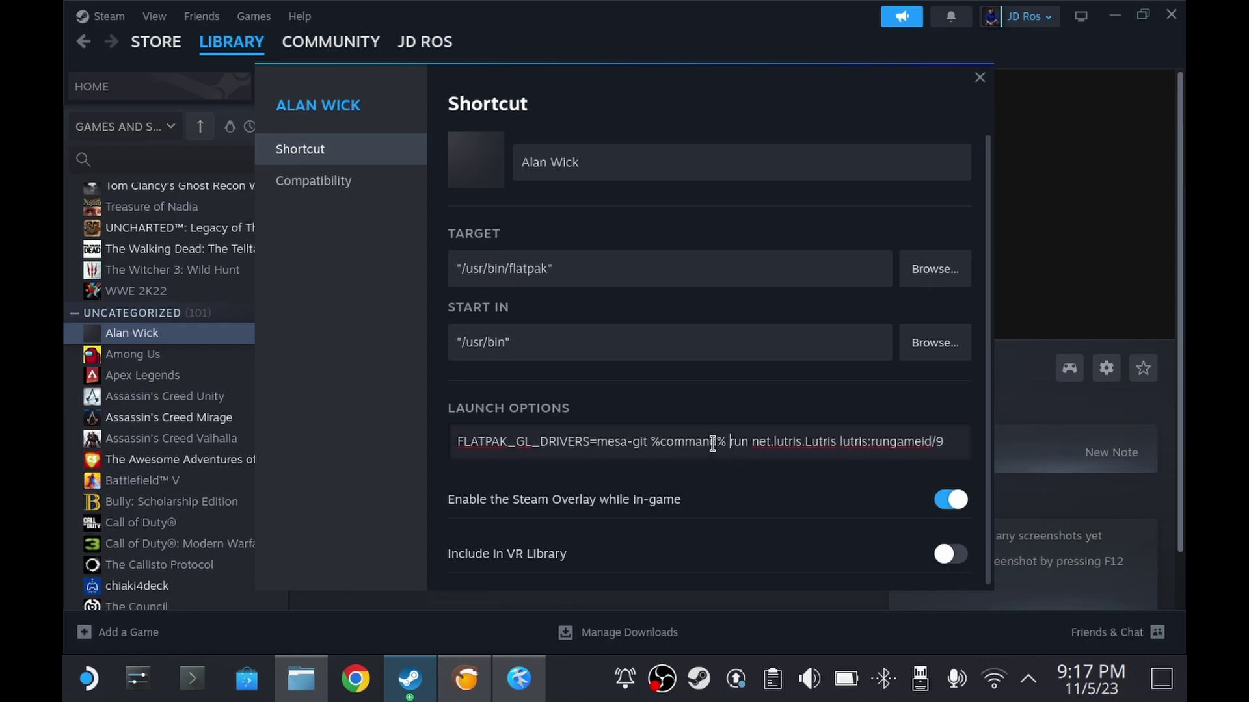
{"action": "left_click_drag", "start_coordinate": [729, 446], "coordinate": [742, 448]}
{"action": "left_click", "coordinate": [979, 77]}
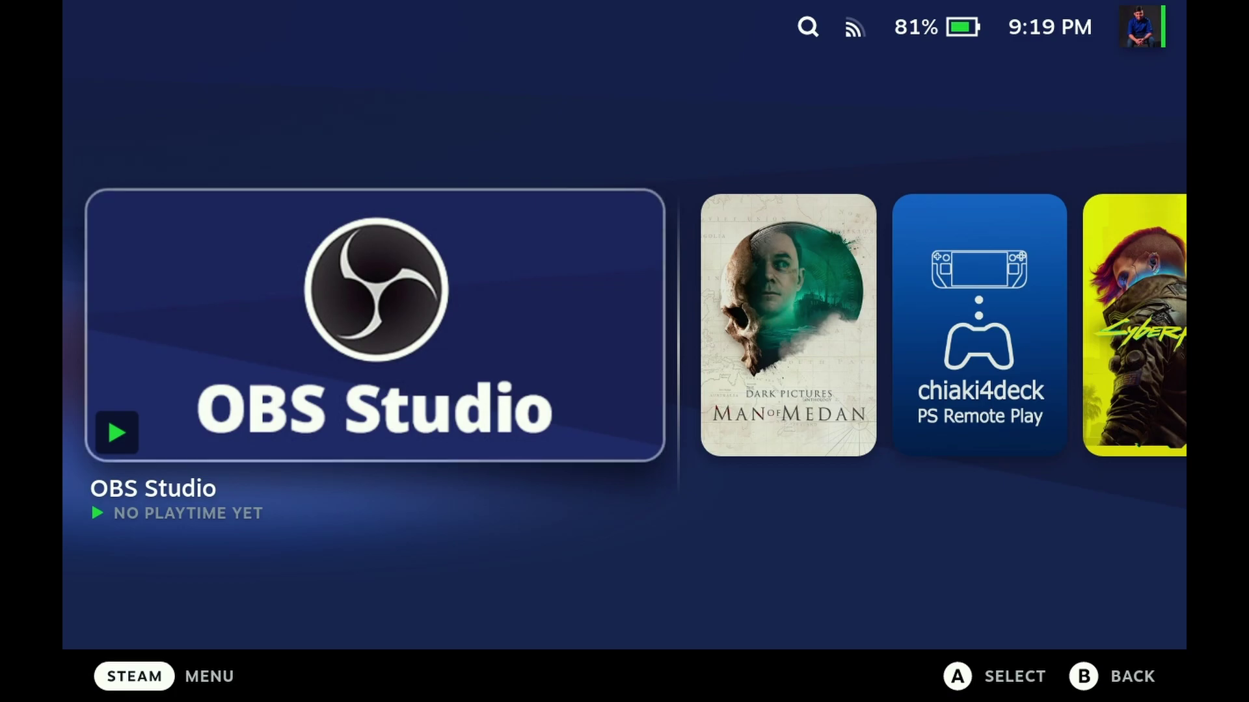
- Open Alan Wick from the non-Steam games of the library in Gaming Mode and launch it
{"action": "key", "text": "ctrl+1"}
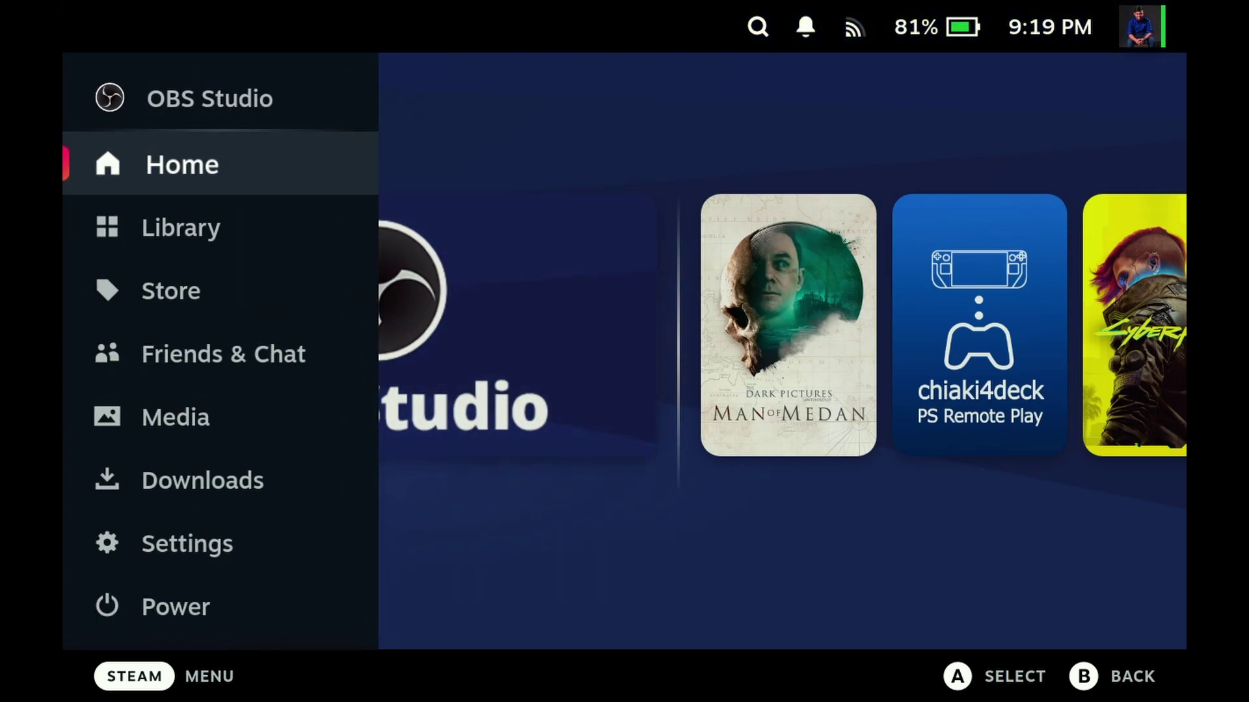
{"action": "key", "text": "Down"}
{"action": "key", "text": "Return"}
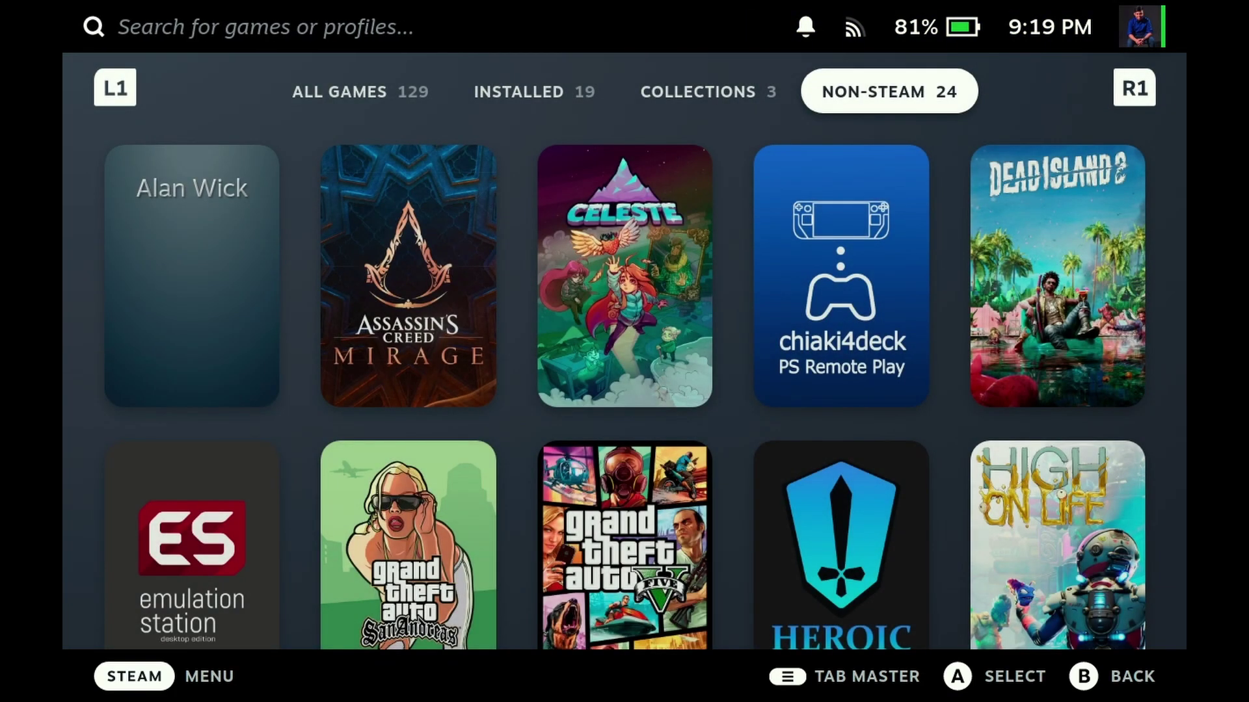
{"action": "key", "text": "Return"}
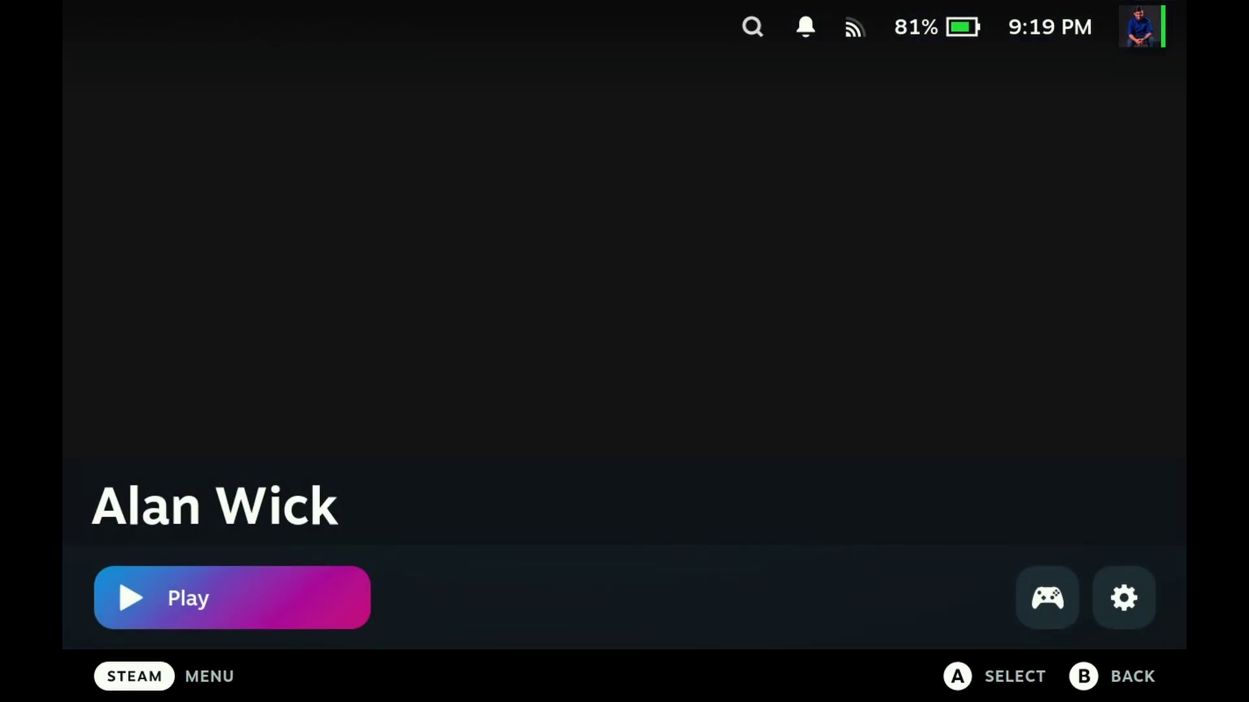
{"action": "key", "text": "Return"}
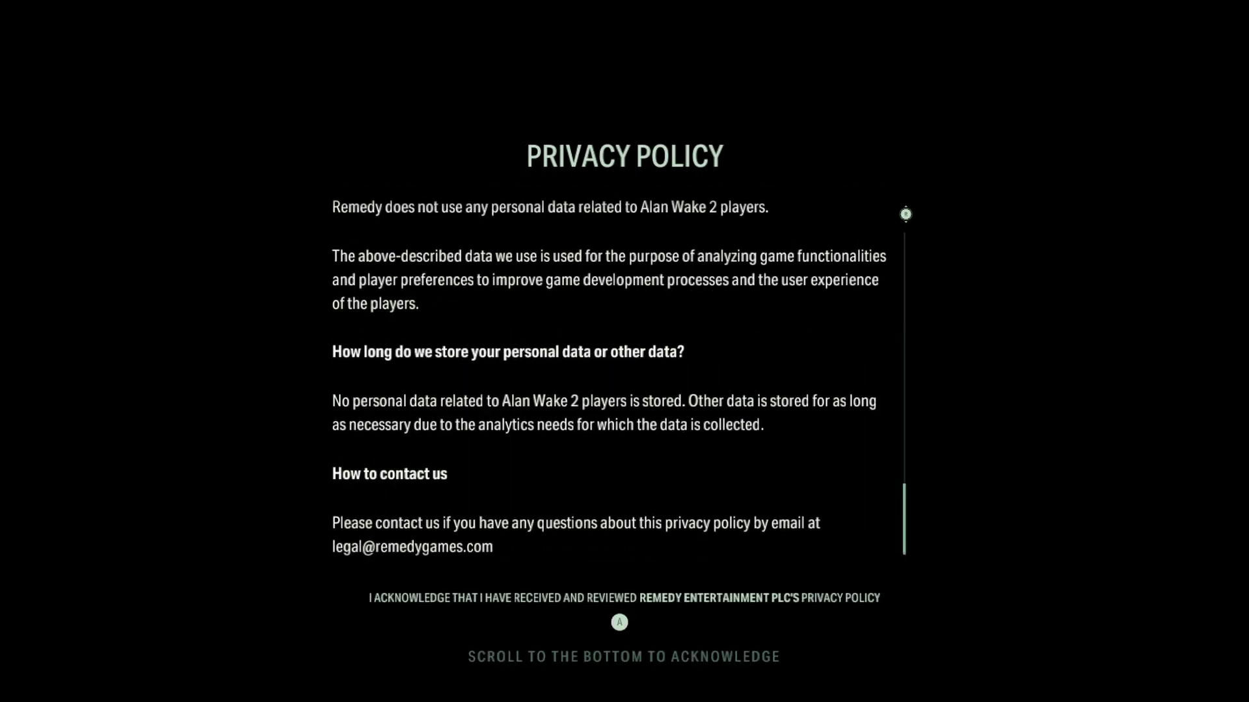
- Acknowledge Remedy's privacy policy and accept the initial setup with English, subtitles, Borderless display mode and the Medium quality preset
{"action": "scroll", "coordinate": [611, 384], "scroll_direction": "down", "scroll_amount": 20}
{"action": "key", "text": "Return"}
{"action": "key", "text": "Return"}
{"action": "key", "text": "Return"}
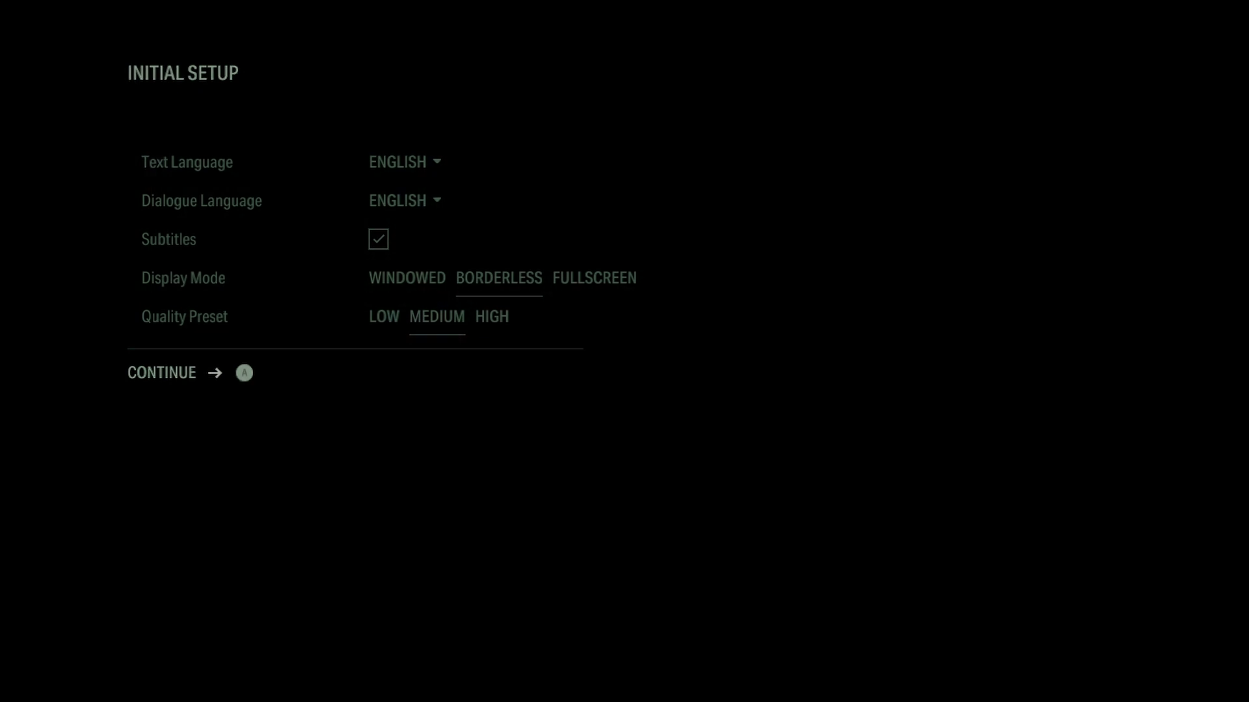
{"action": "key", "text": "Return"}
- Open the game's options and look through the Interface settings down to Nudity Censor
{"action": "key", "text": "Down"}
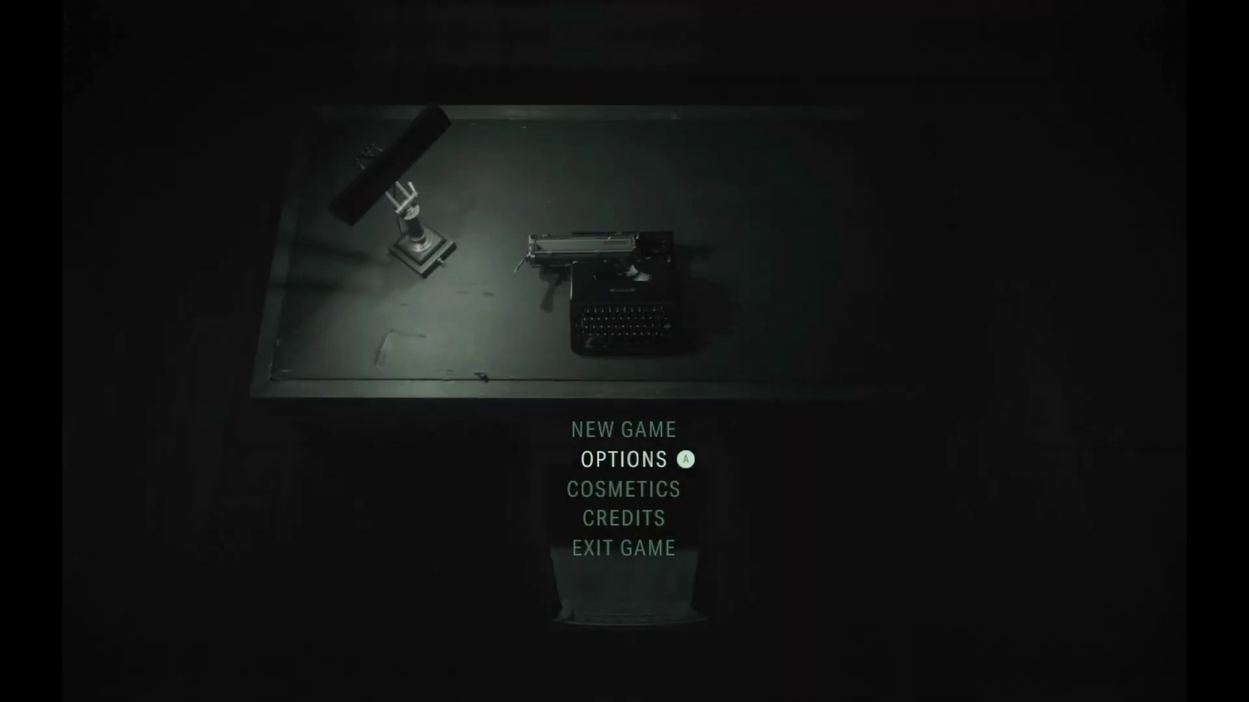
{"action": "key", "text": "Return"}
{"action": "key", "text": "e"}
{"action": "key", "text": "e"}
{"action": "key", "text": "e"}
{"action": "key", "text": "e"}
{"action": "key", "text": "Down"}
{"action": "key", "text": "Down"}
{"action": "key", "text": "Down"}
{"action": "key", "text": "Down"}
{"action": "key", "text": "Down"}
{"action": "key", "text": "Down"}
{"action": "key", "text": "Down"}
{"action": "key", "text": "Down"}
{"action": "key", "text": "Down"}
{"action": "key", "text": "Down"}
{"action": "key", "text": "Down"}
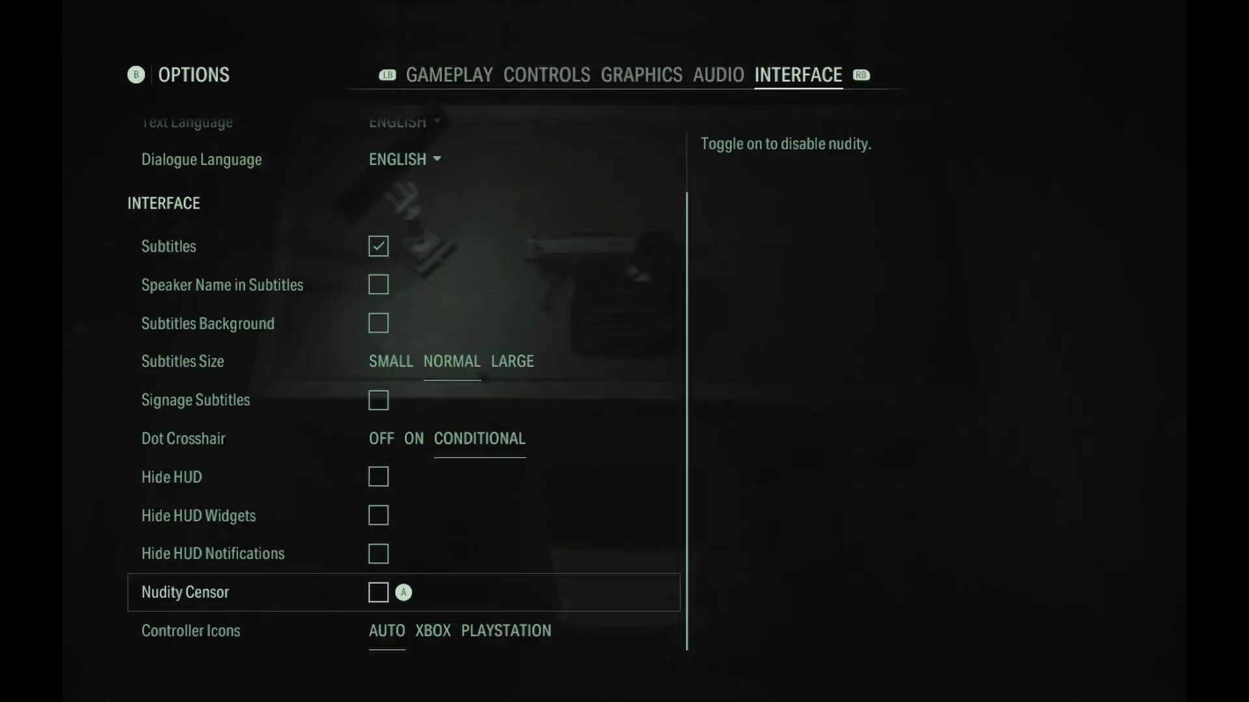